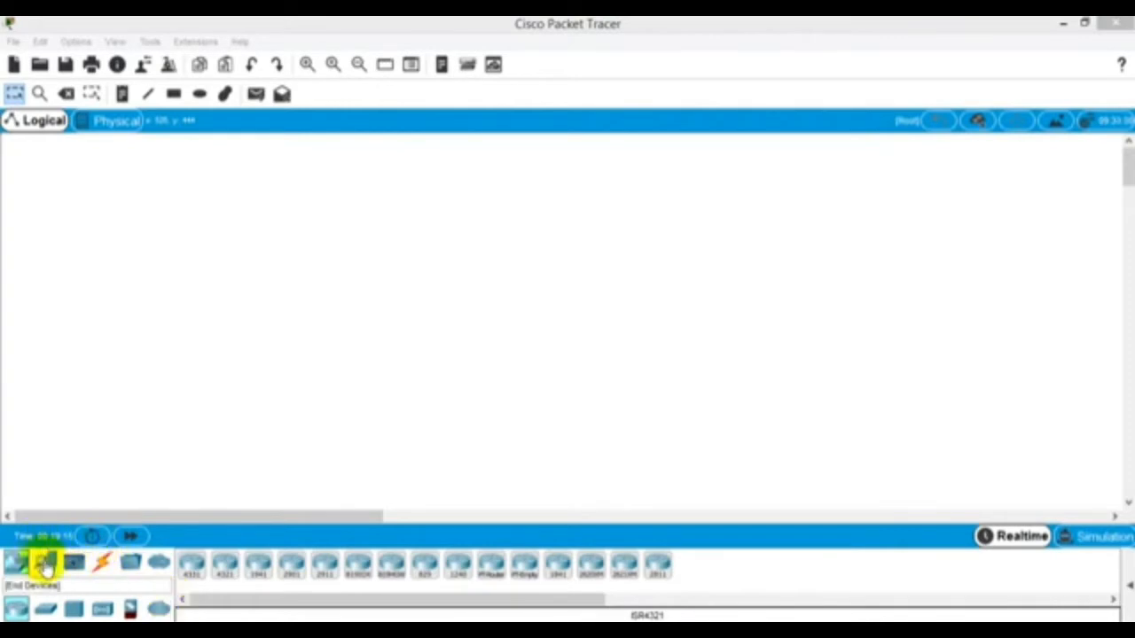
# Place a PC in the lower part of the empty workspace and rename it PC1
pyautogui.click(46, 565)
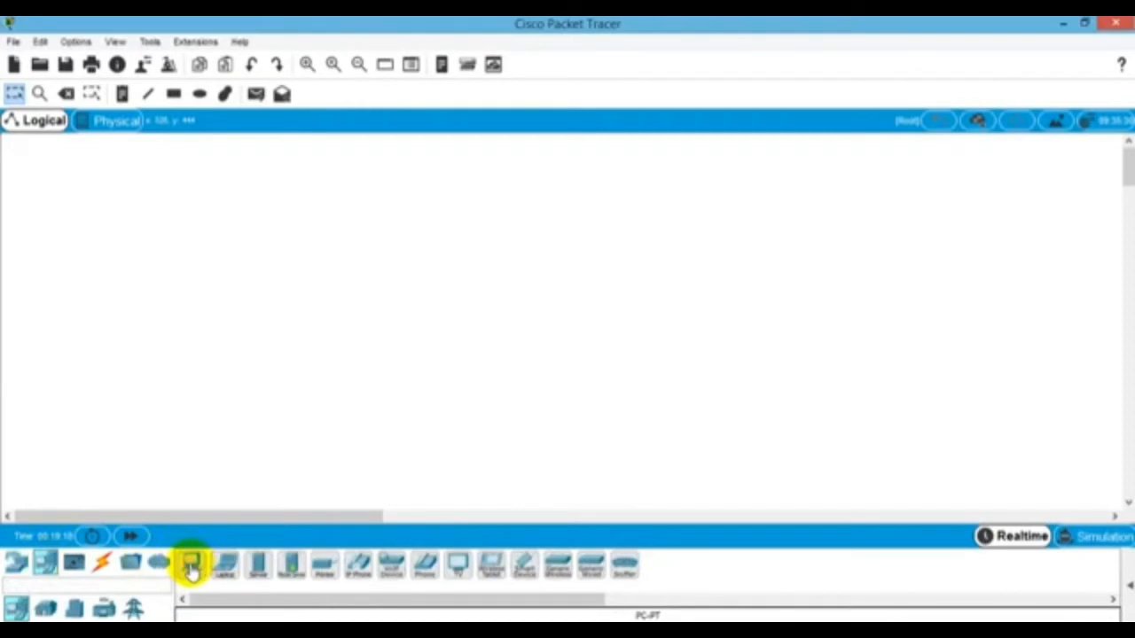
pyautogui.click(192, 567)
pyautogui.click(307, 410)
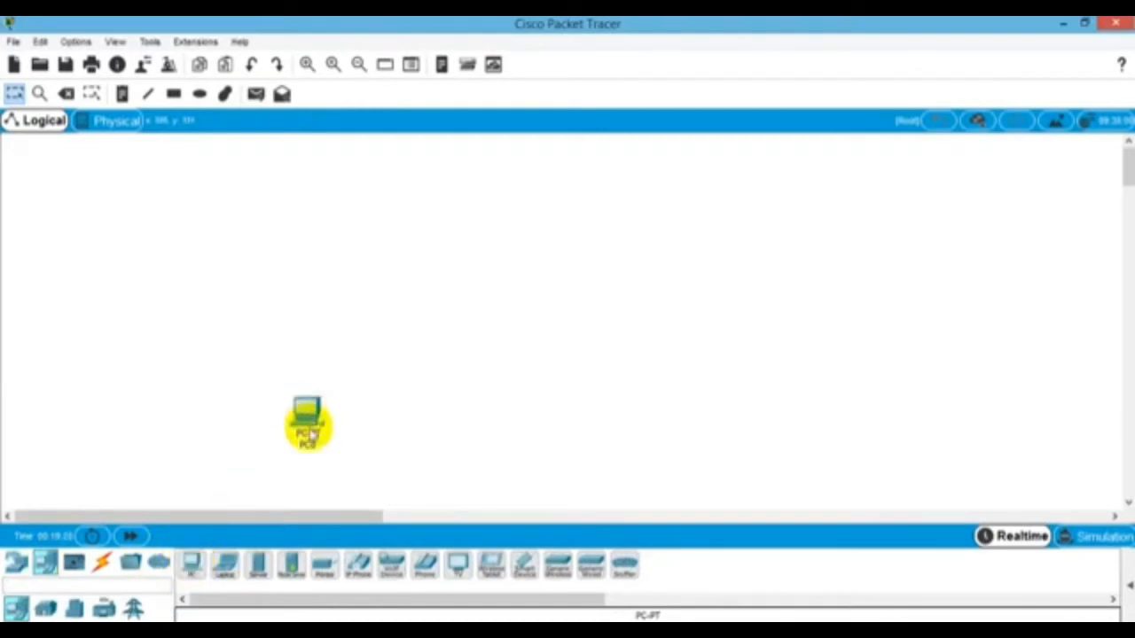
pyautogui.click(309, 446)
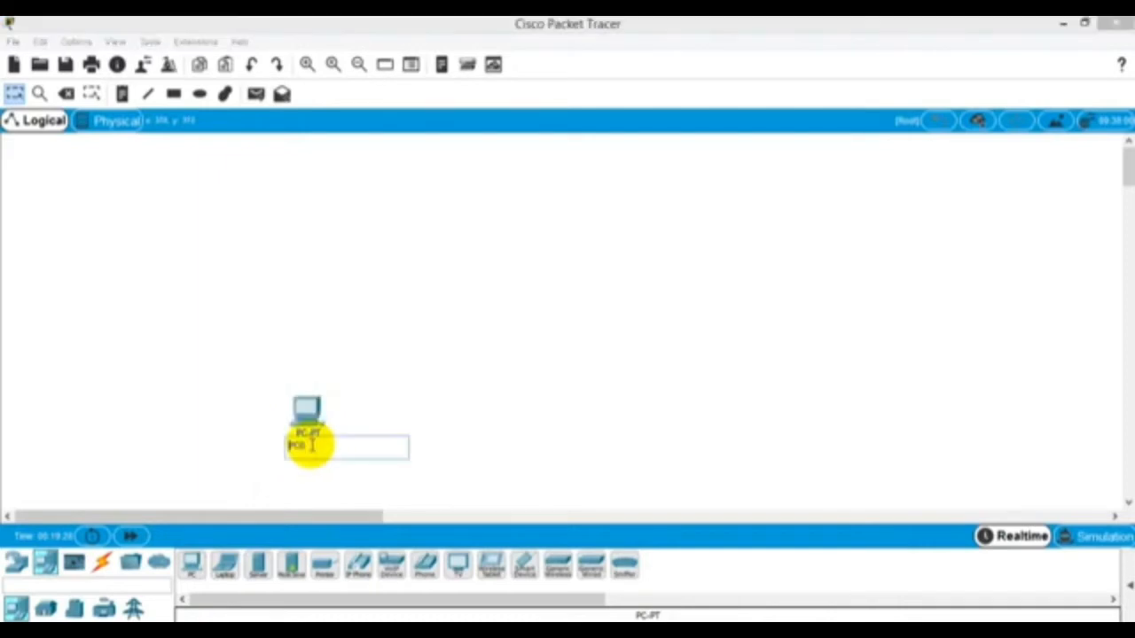
pyautogui.press('BackSpace')
pyautogui.write('1')
pyautogui.click(415, 417)
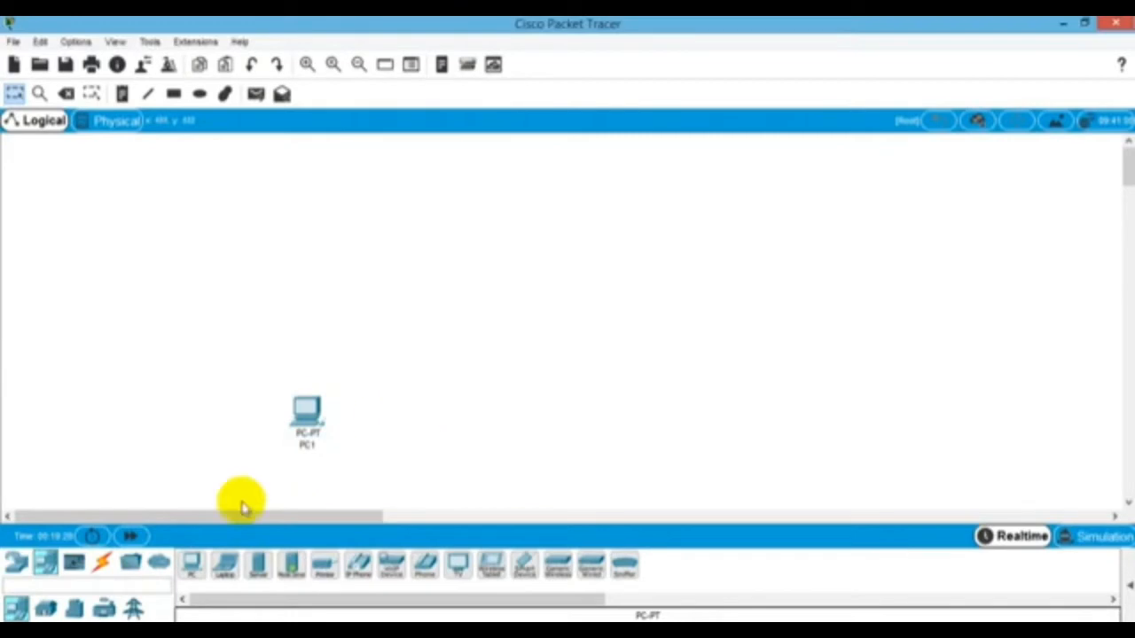
# Add a second PC to the right of PC1 and align it level with PC1
pyautogui.click(192, 564)
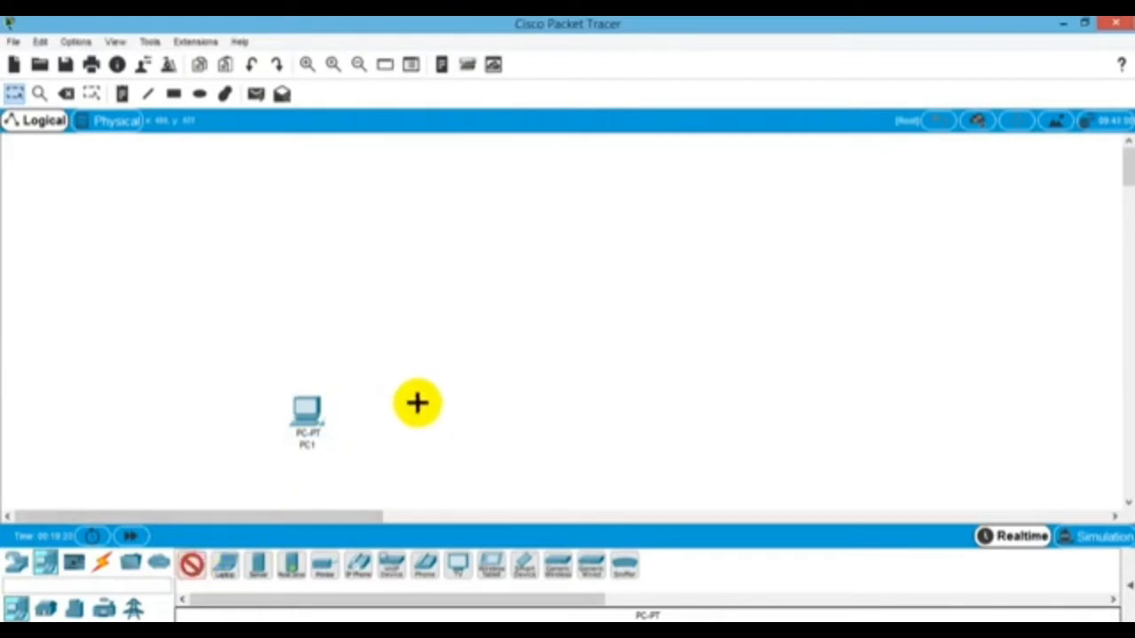
pyautogui.click(432, 404)
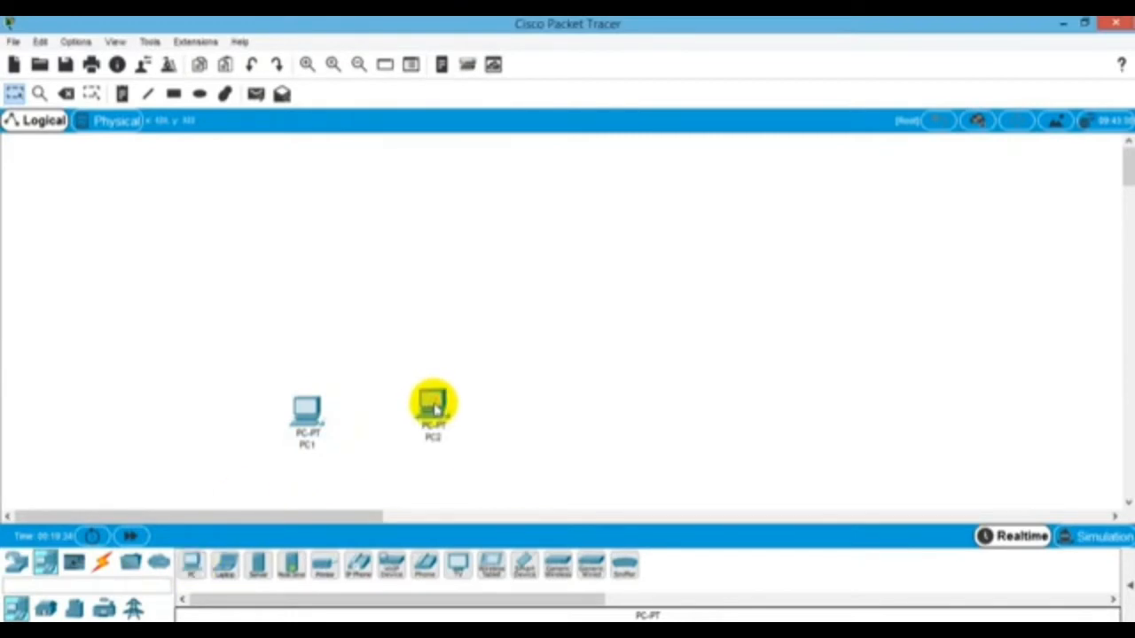
pyautogui.moveTo(435, 408); pyautogui.dragTo(436, 417)
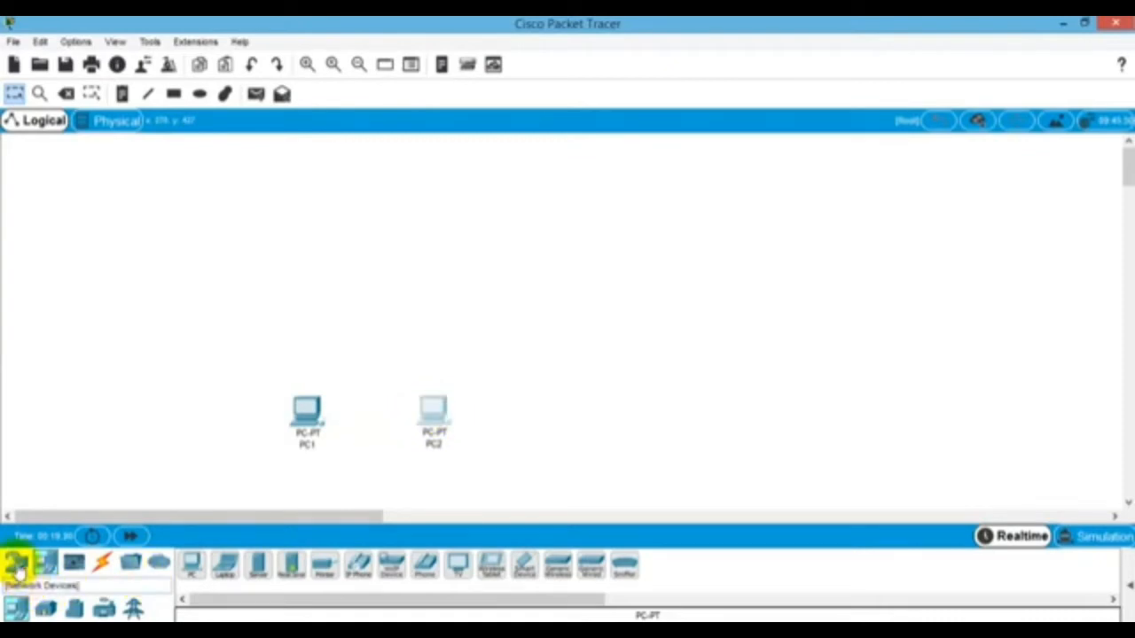
# Place a 2960 switch above and midway between the two PCs
pyautogui.click(17, 565)
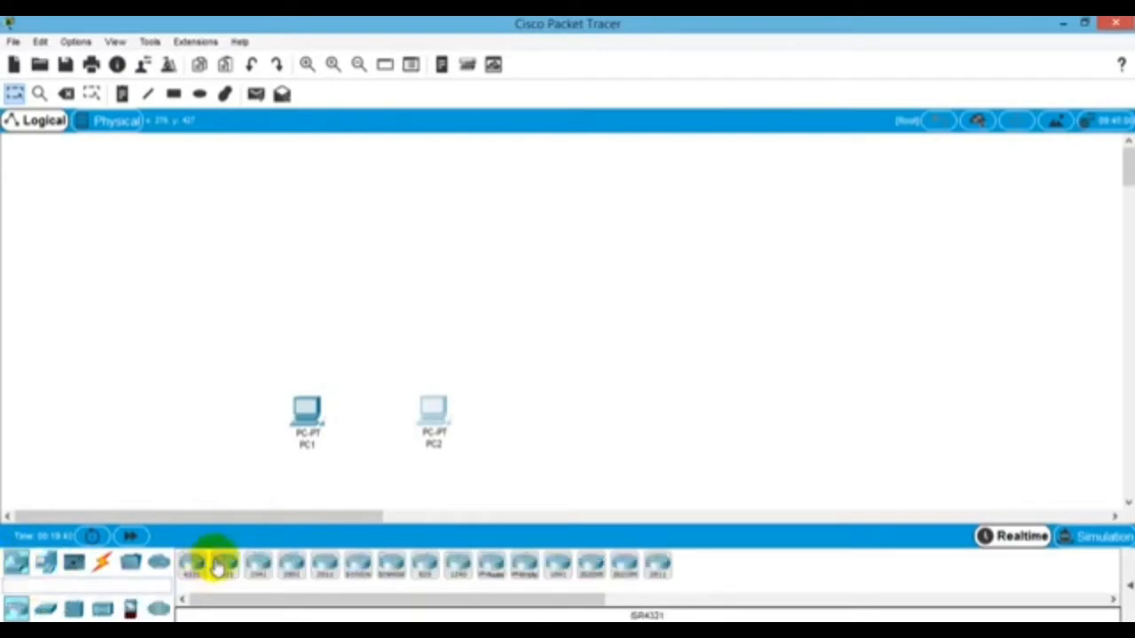
pyautogui.click(44, 611)
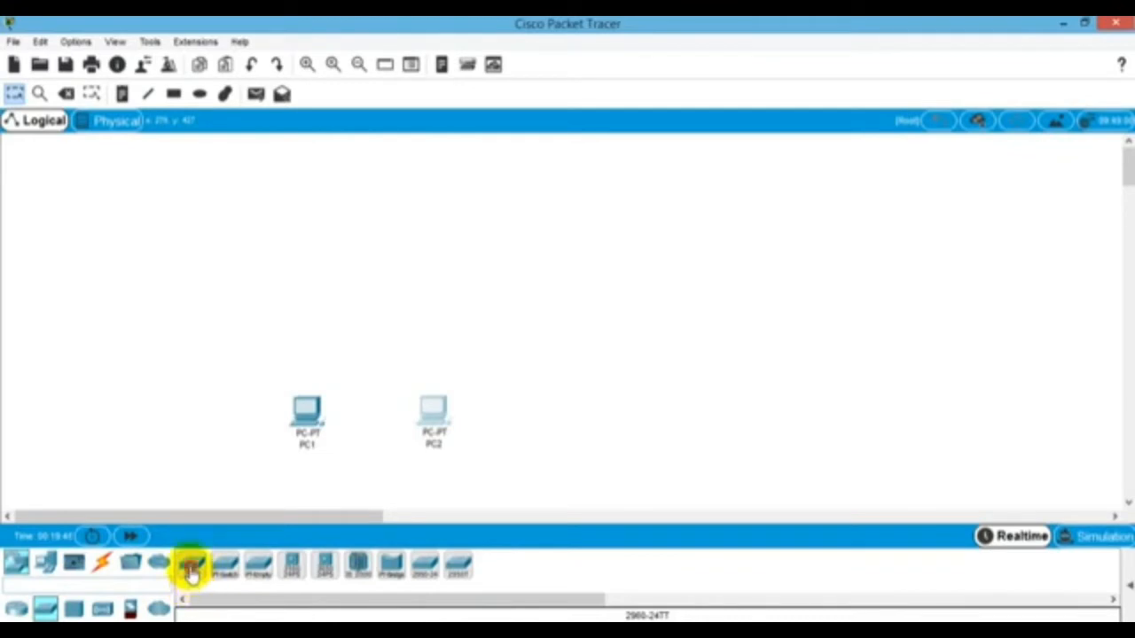
pyautogui.click(191, 567)
pyautogui.click(375, 282)
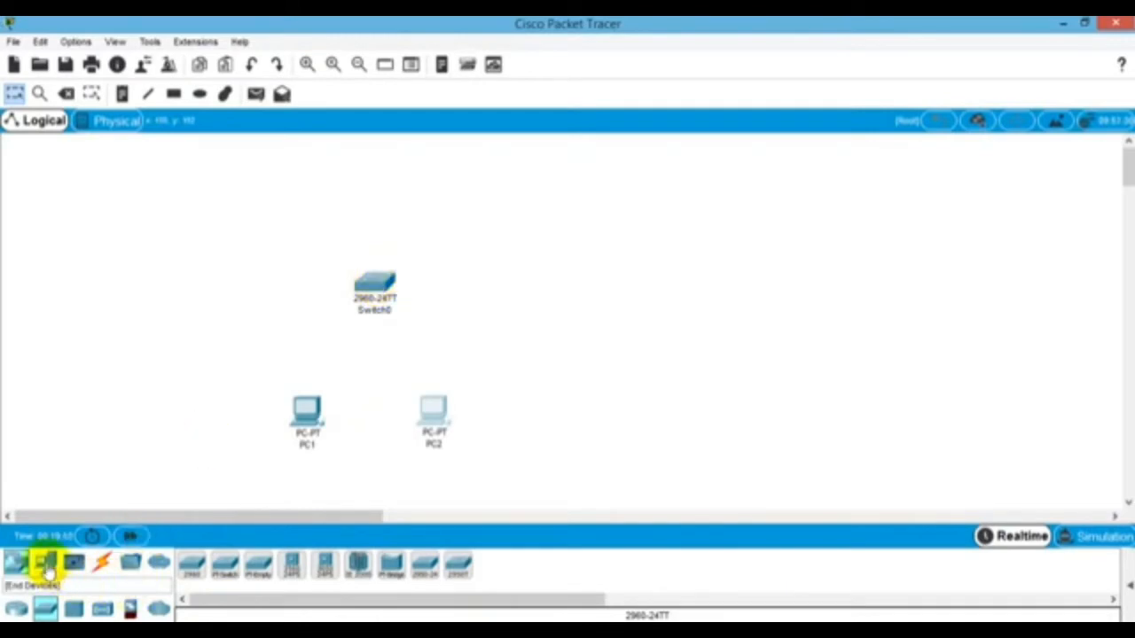
# Add two more PCs side by side, well to the right of PC2, for the second group
pyautogui.click(46, 568)
pyautogui.click(191, 565)
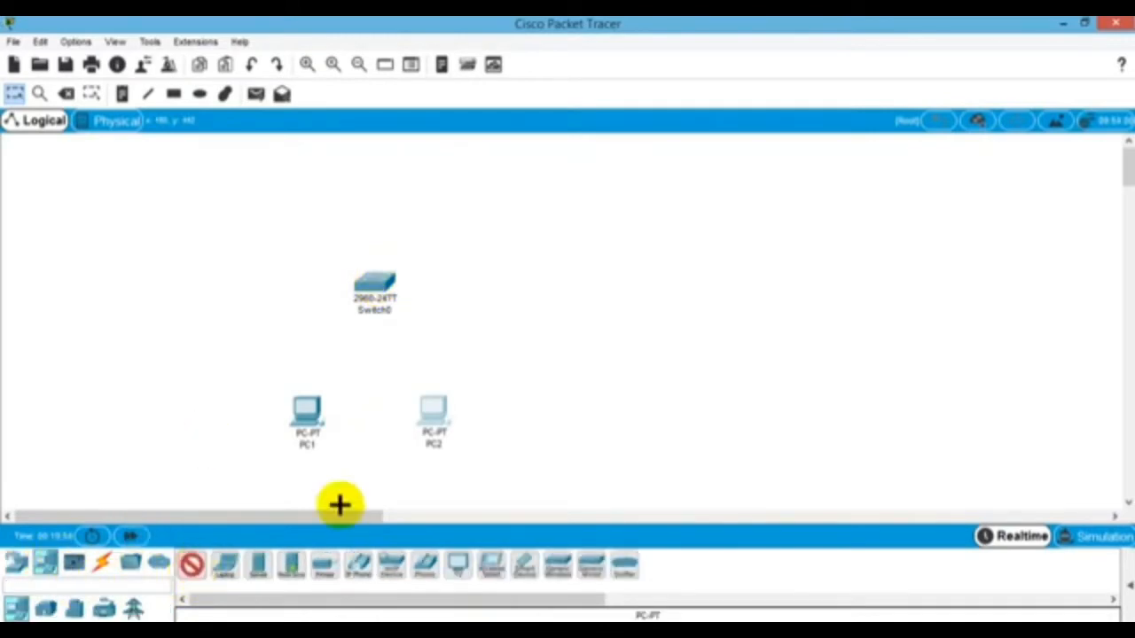
pyautogui.click(685, 407)
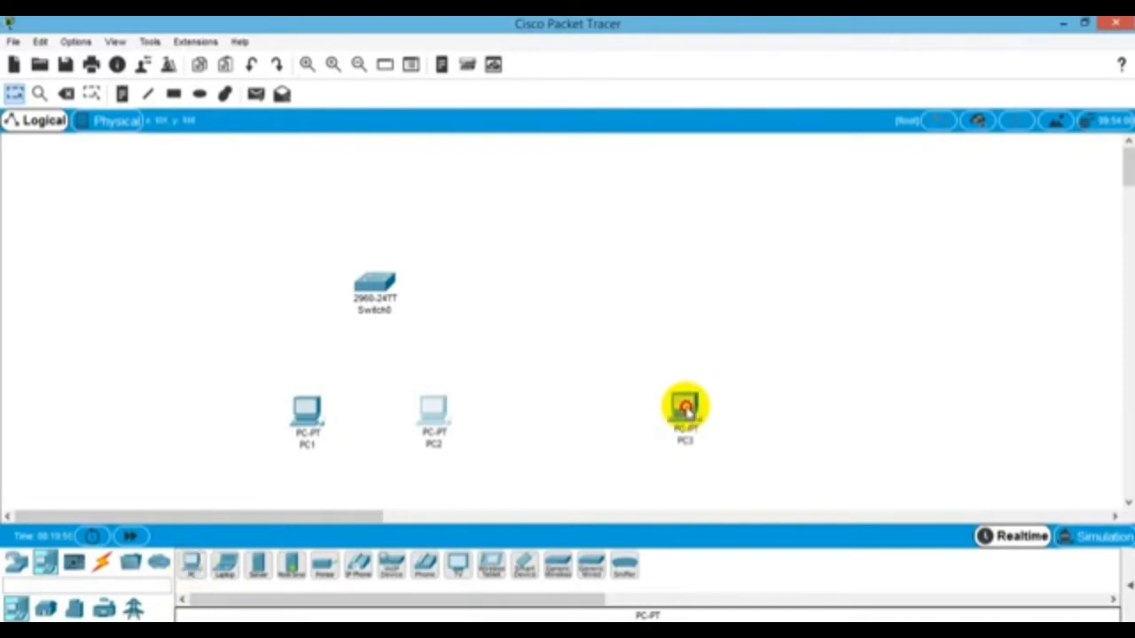
pyautogui.click(192, 565)
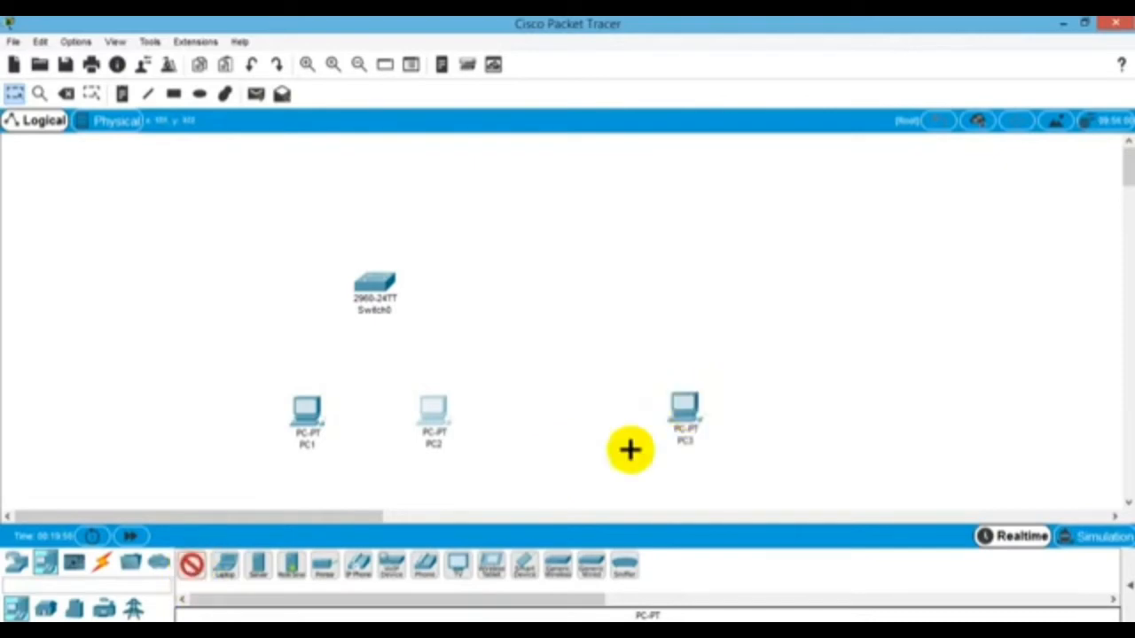
pyautogui.click(820, 398)
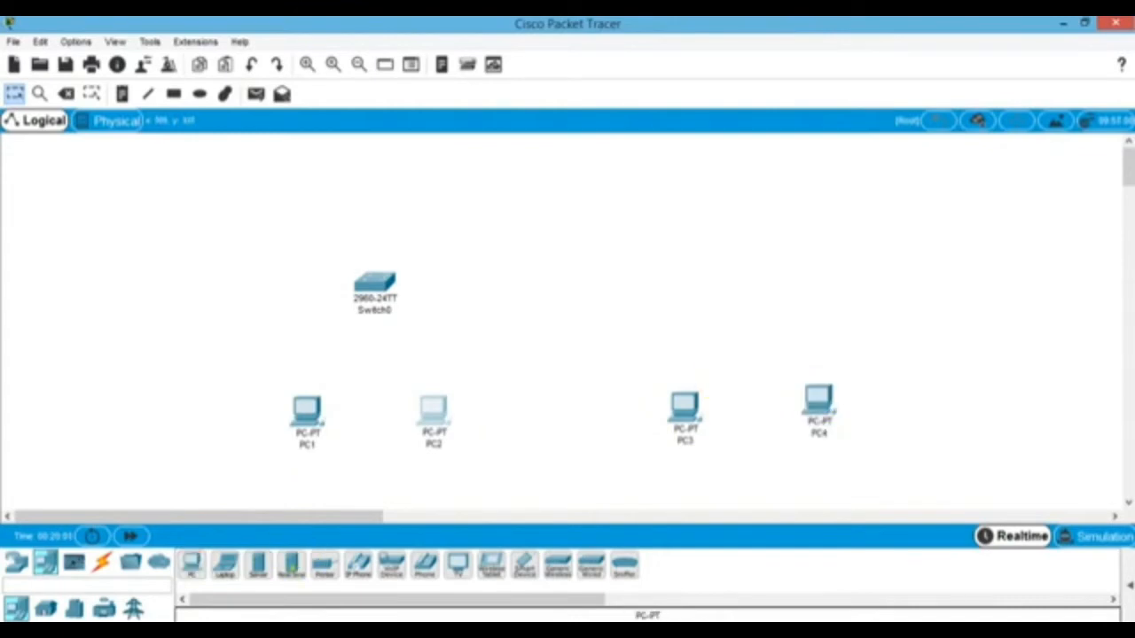
# Place a second 2960 switch above and midway between PC3 and PC4
pyautogui.click(16, 562)
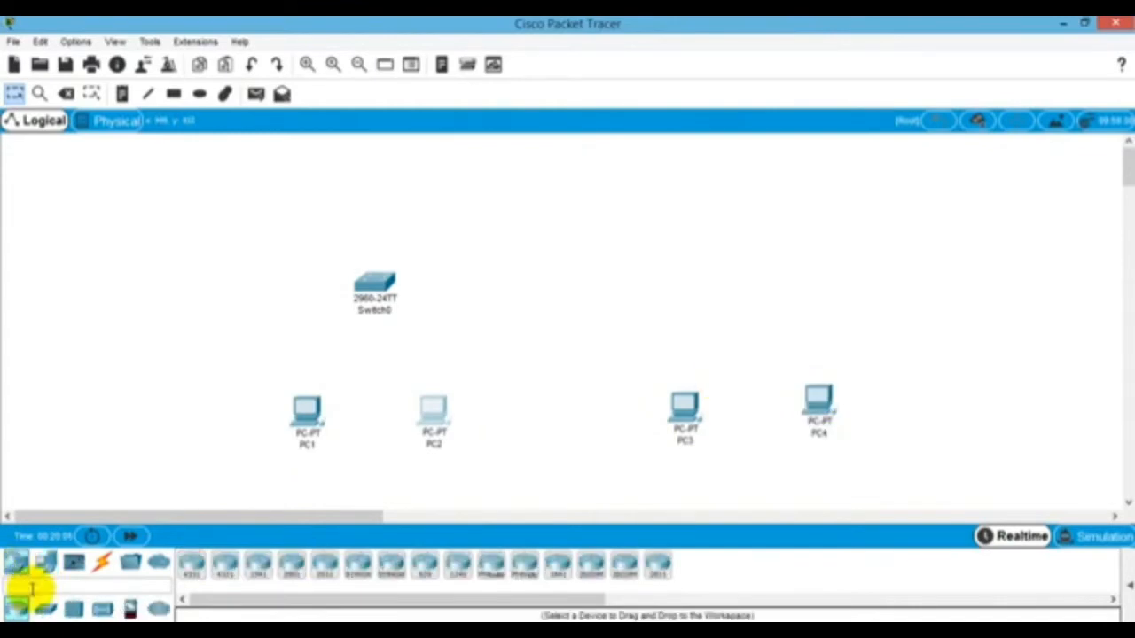
pyautogui.click(45, 608)
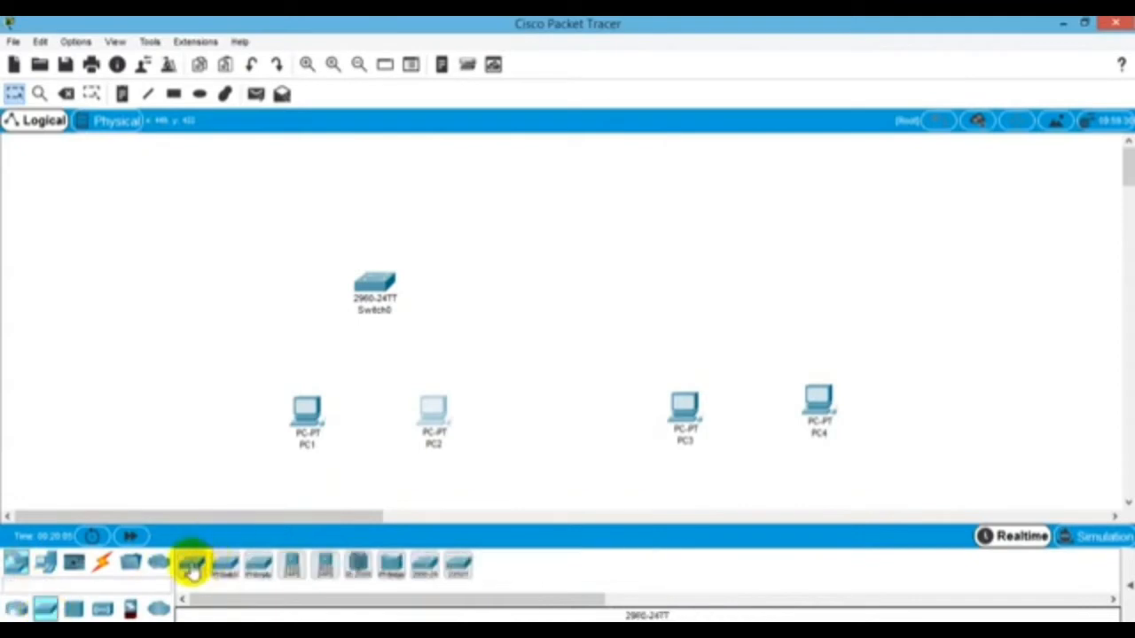
pyautogui.click(192, 565)
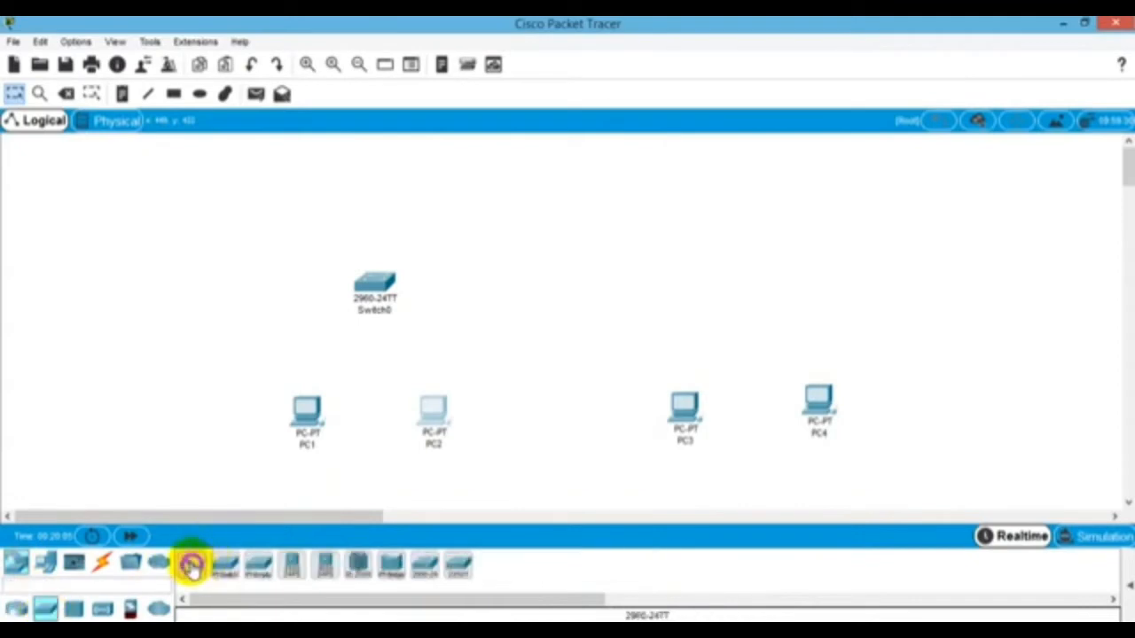
pyautogui.click(752, 288)
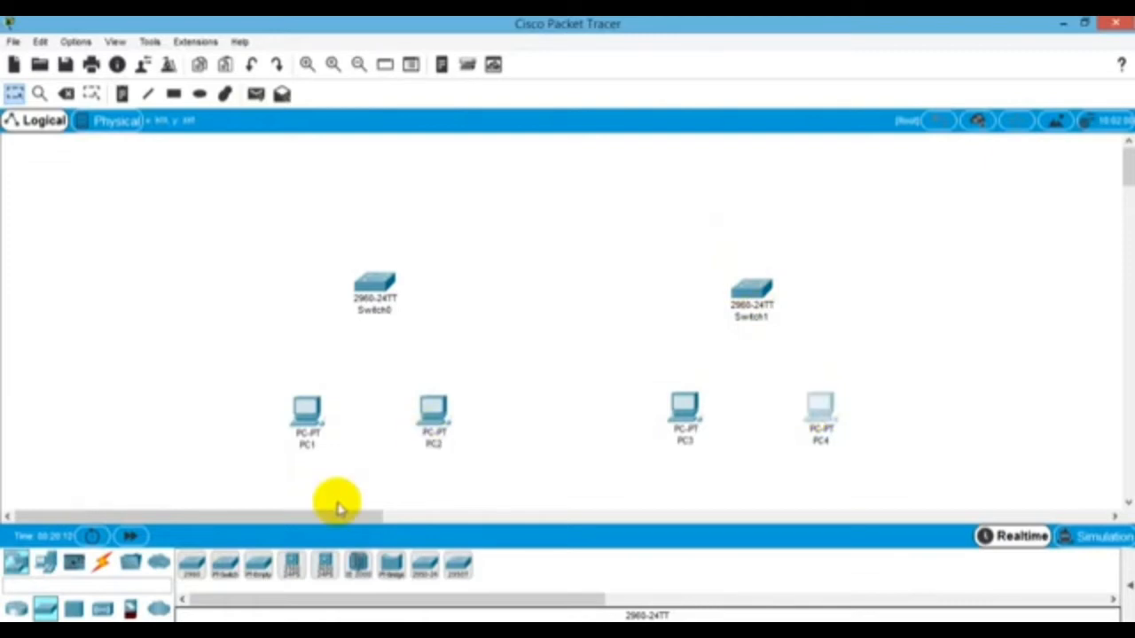
# Connect PC1 and PC2 to Switch0 using the automatically chosen connection type
pyautogui.click(102, 566)
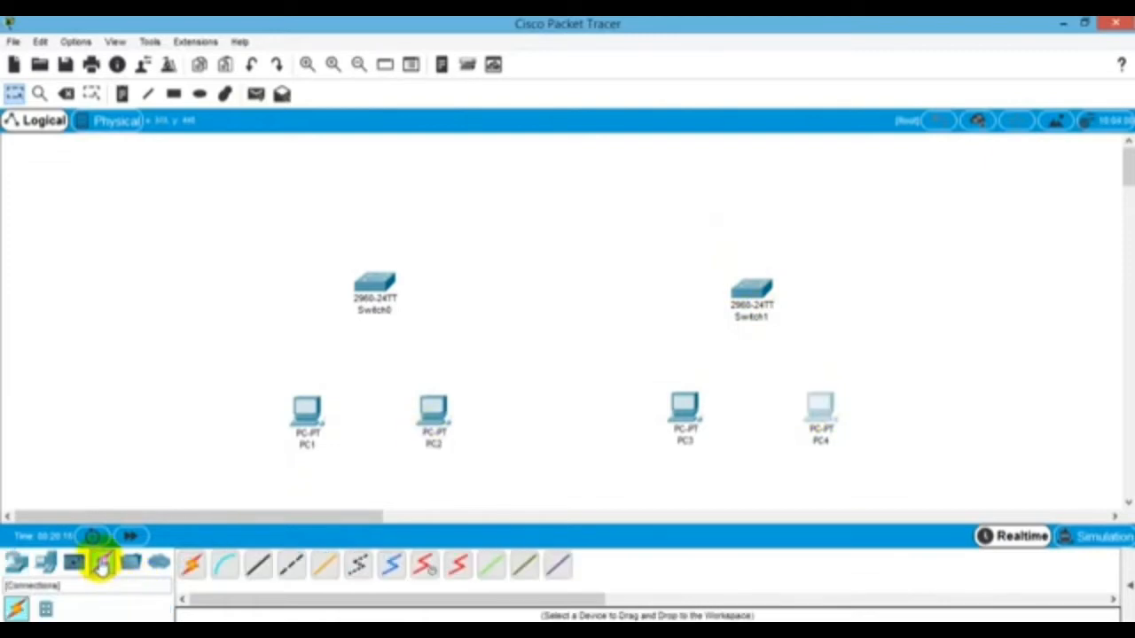
pyautogui.click(191, 569)
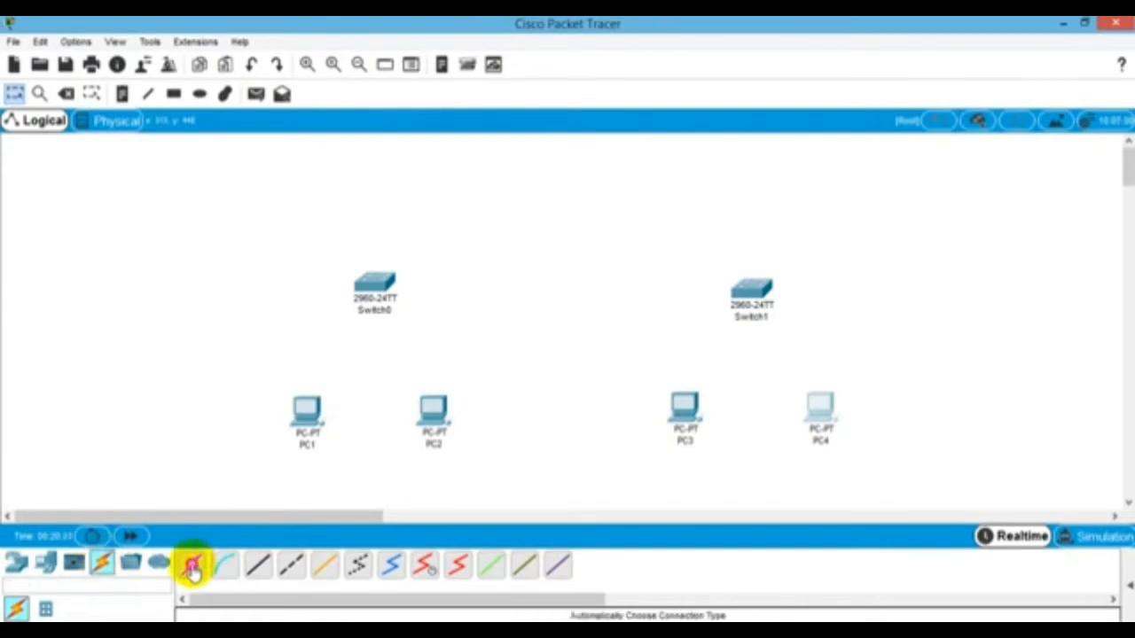
pyautogui.click(308, 410)
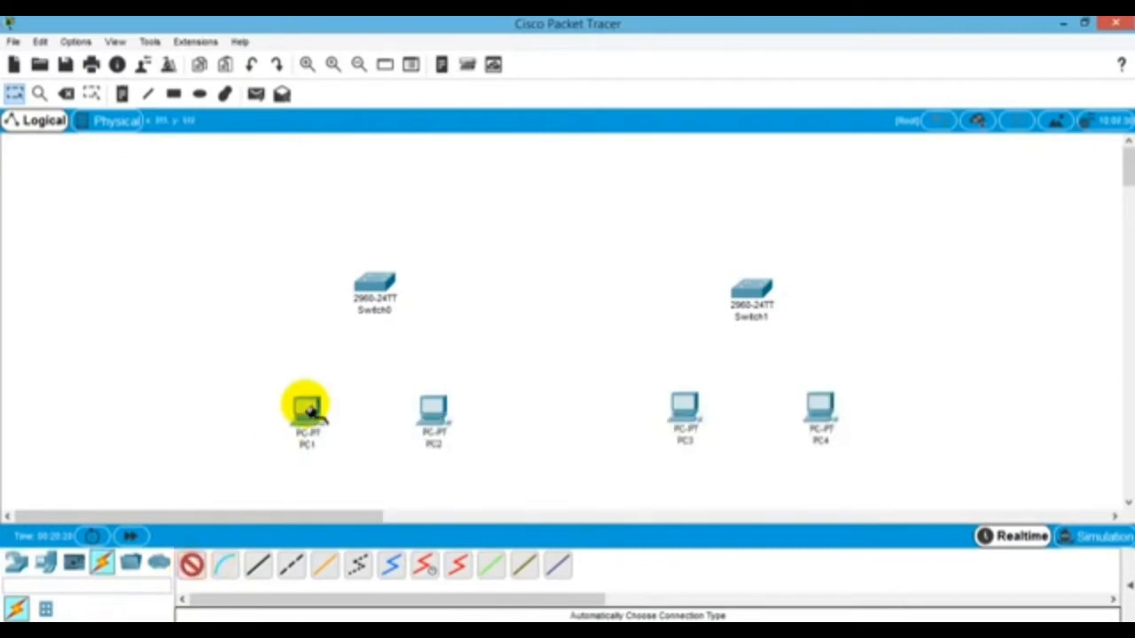
pyautogui.click(376, 286)
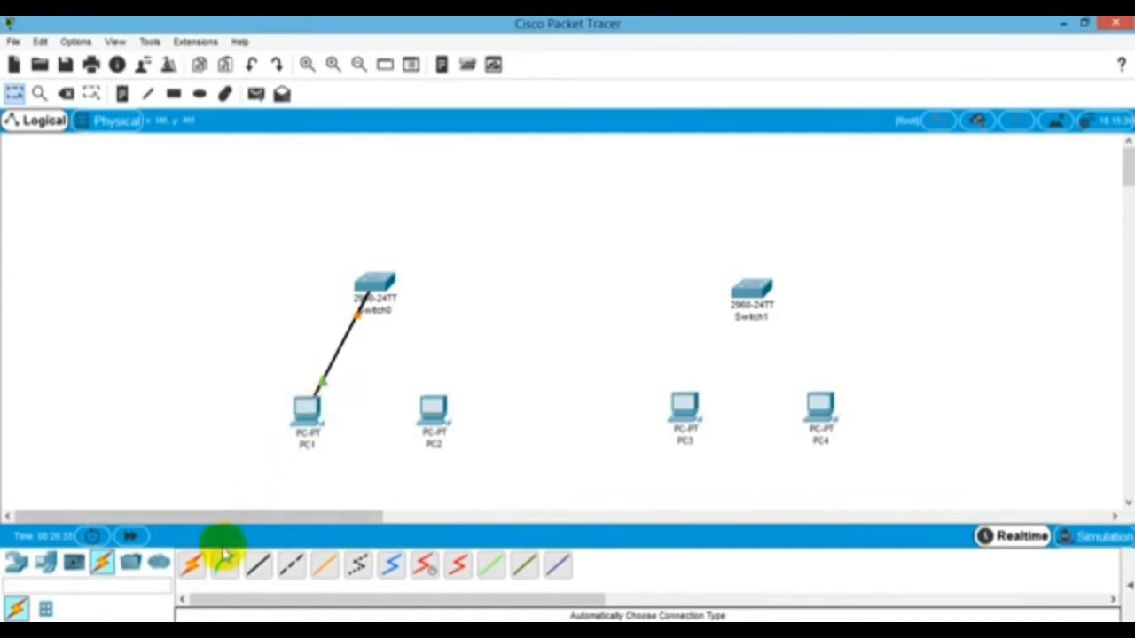
pyautogui.click(192, 564)
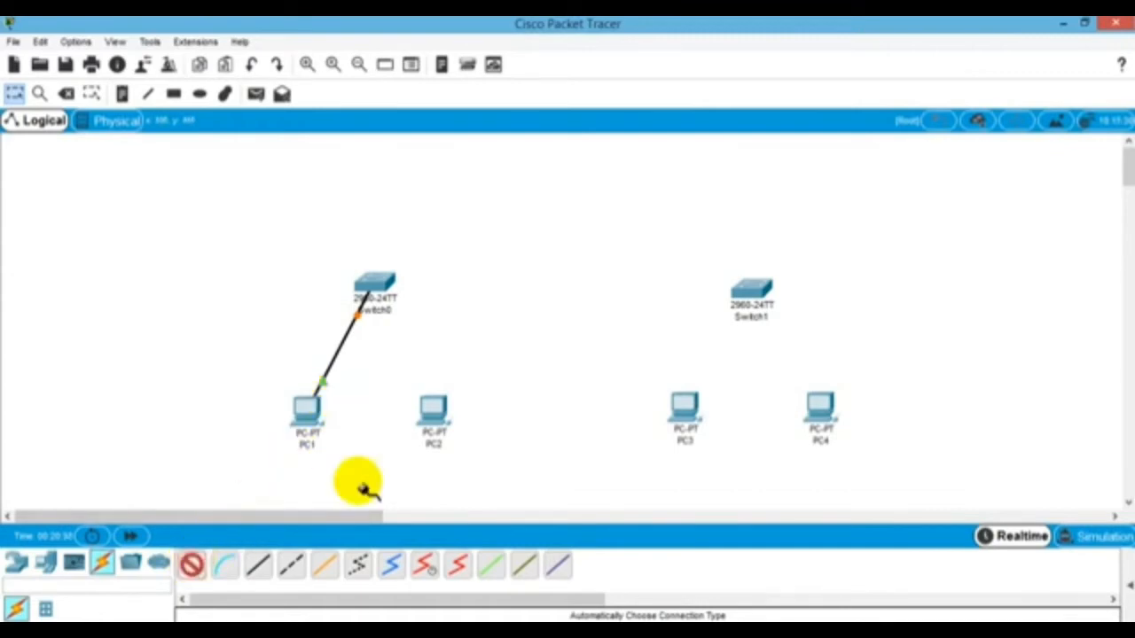
pyautogui.click(432, 409)
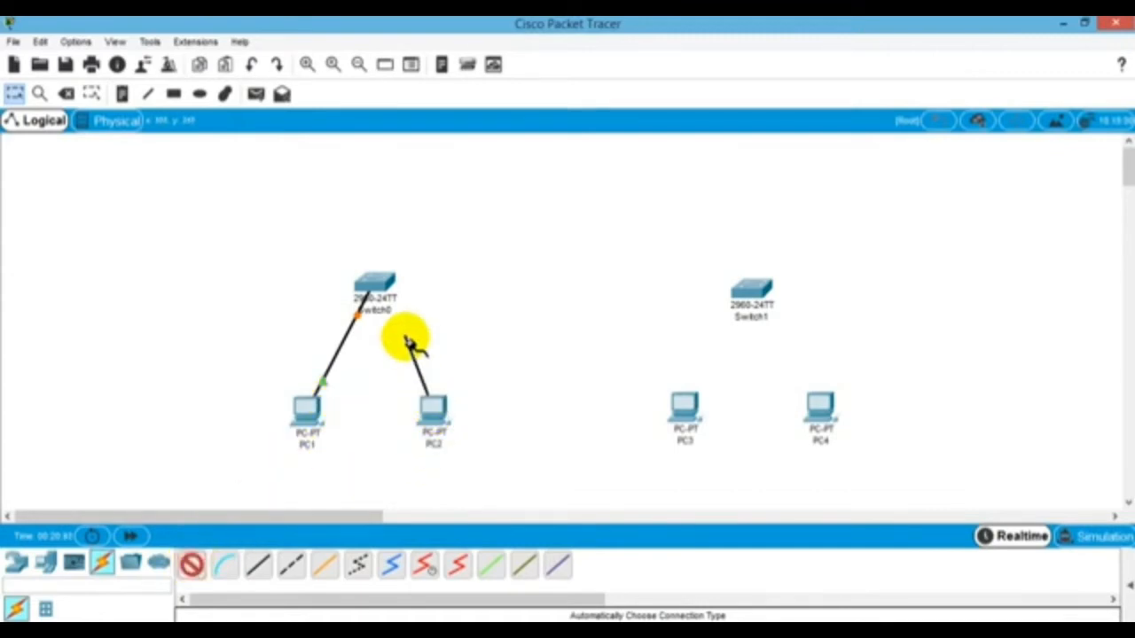
pyautogui.click(372, 284)
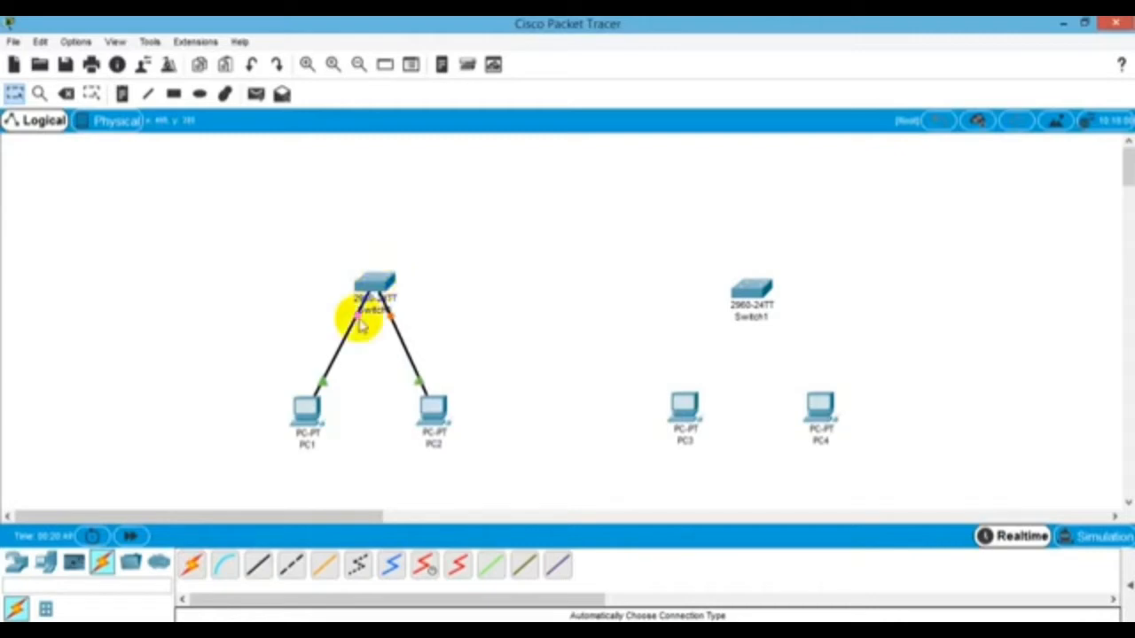
# Connect PC3 and PC4 to Switch1 using the automatically chosen connection type
pyautogui.click(191, 564)
pyautogui.click(683, 405)
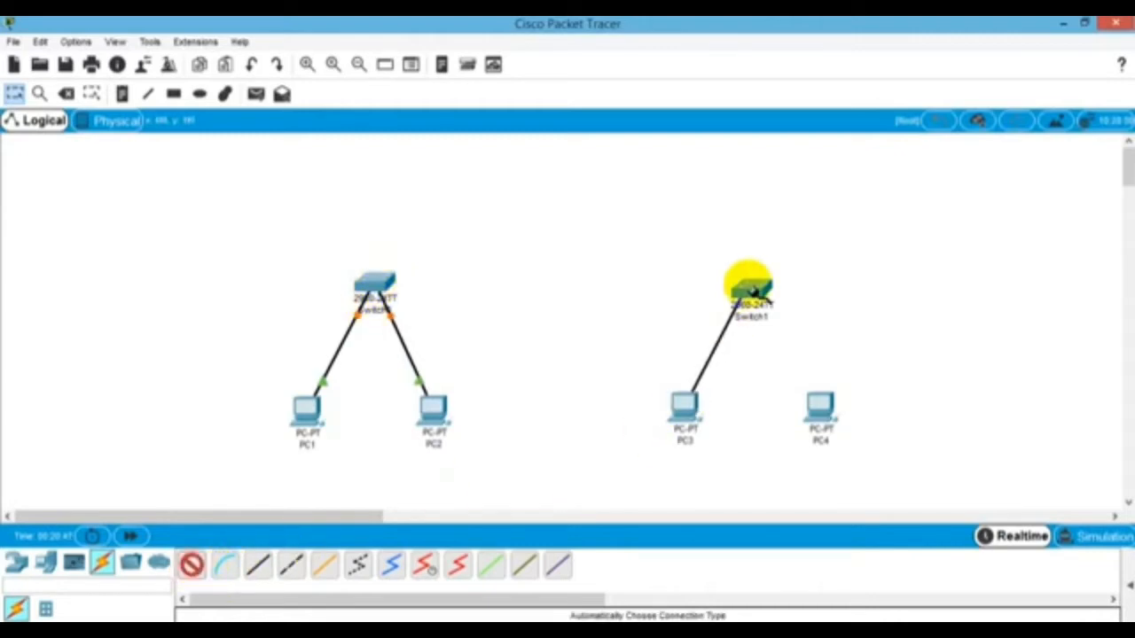
pyautogui.click(748, 288)
pyautogui.click(191, 564)
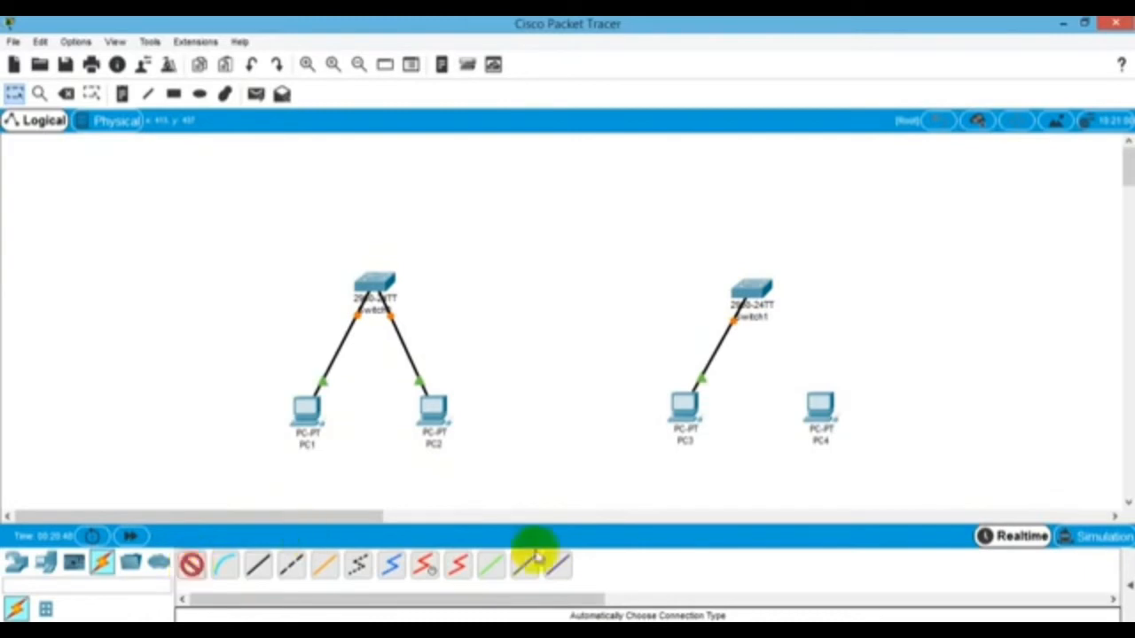
pyautogui.click(820, 405)
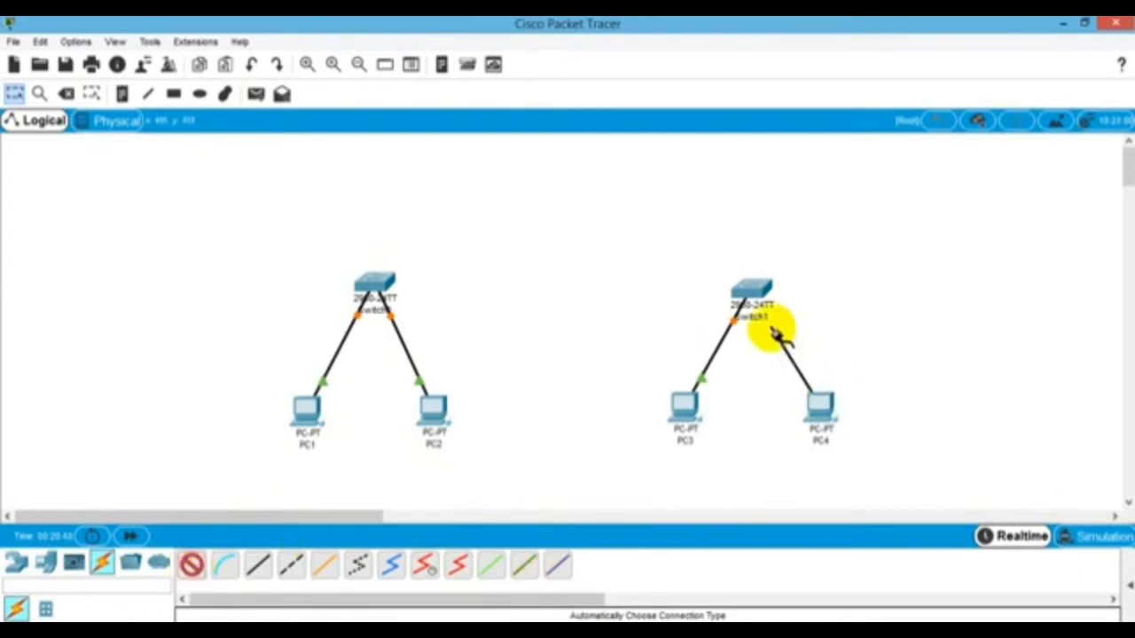
pyautogui.click(752, 291)
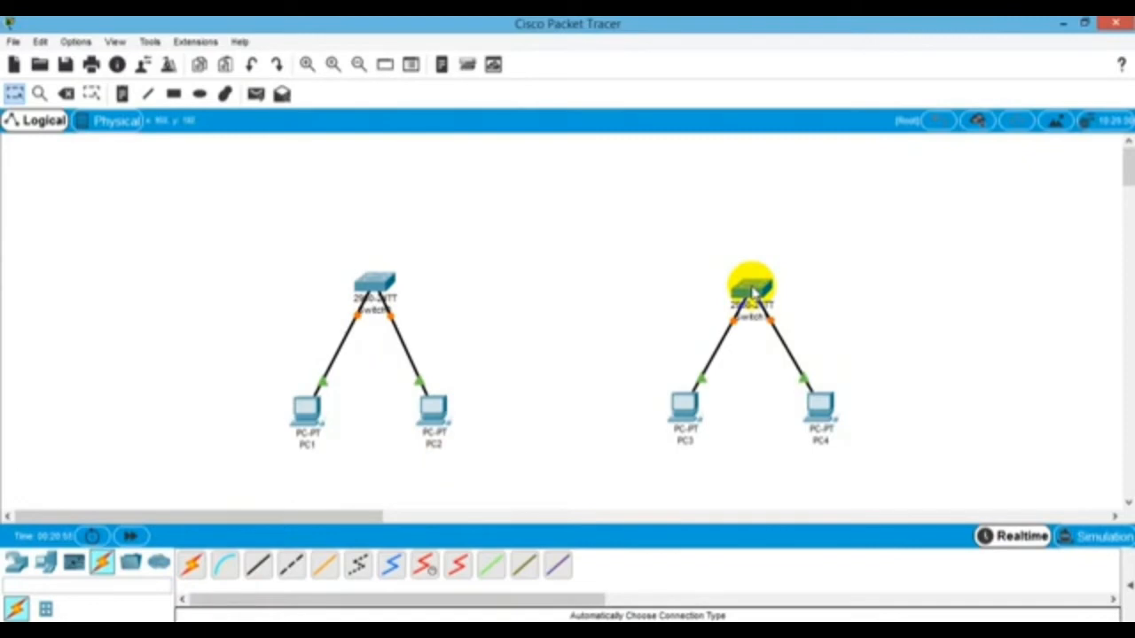
# Link Switch0 to Switch1 with an automatically chosen cable and move Switch1 level with Switch0
pyautogui.click(194, 566)
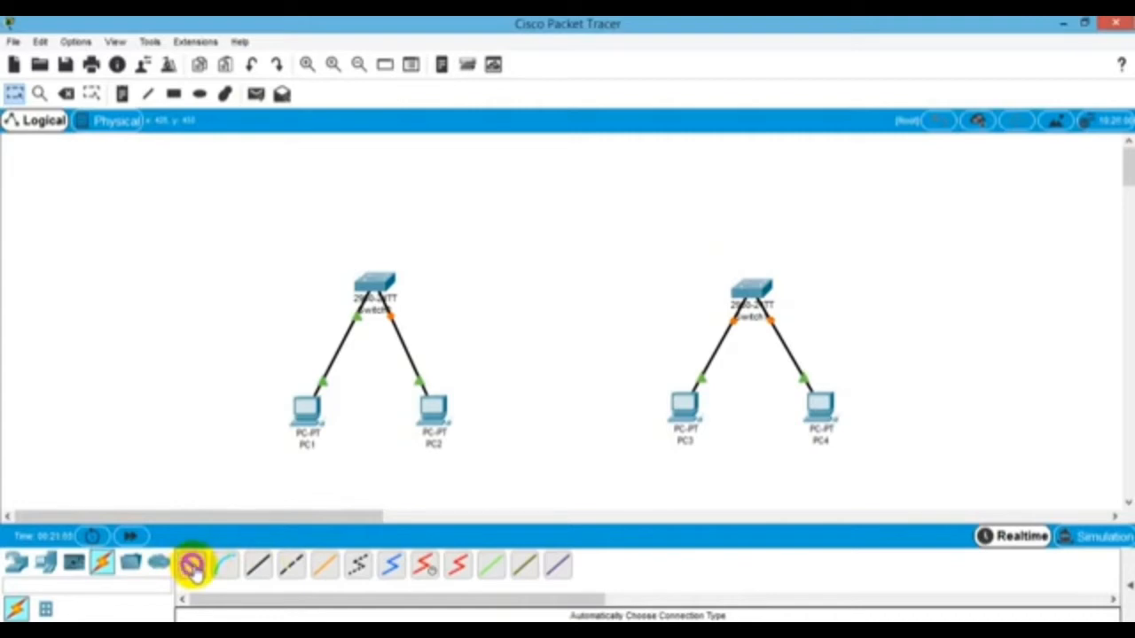
pyautogui.click(377, 282)
pyautogui.click(749, 291)
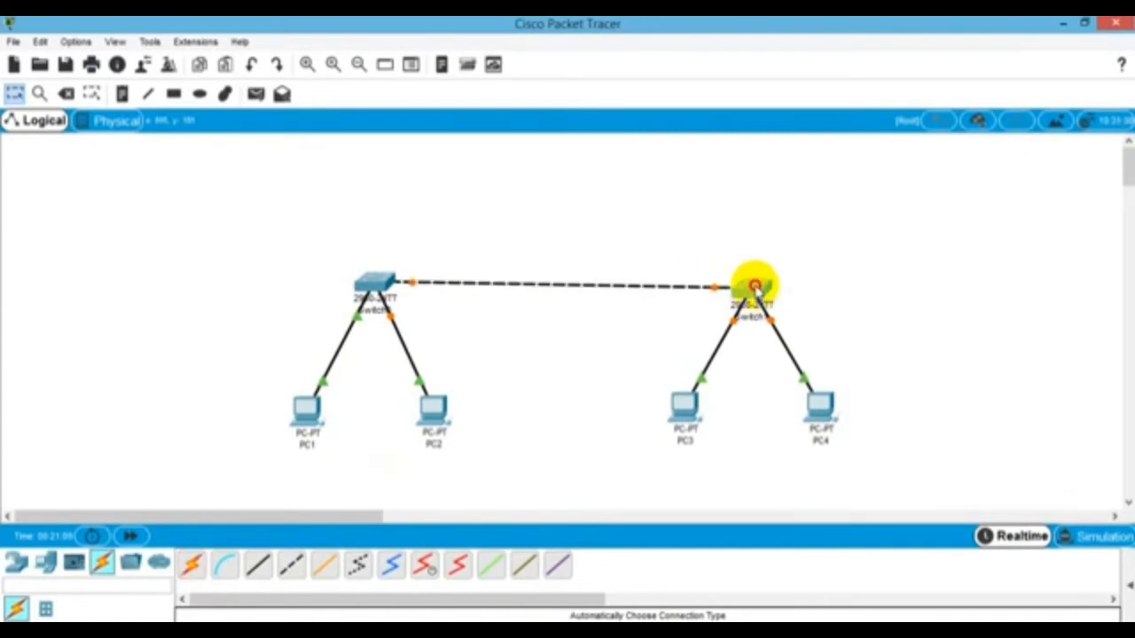
pyautogui.moveTo(751, 290); pyautogui.dragTo(757, 286)
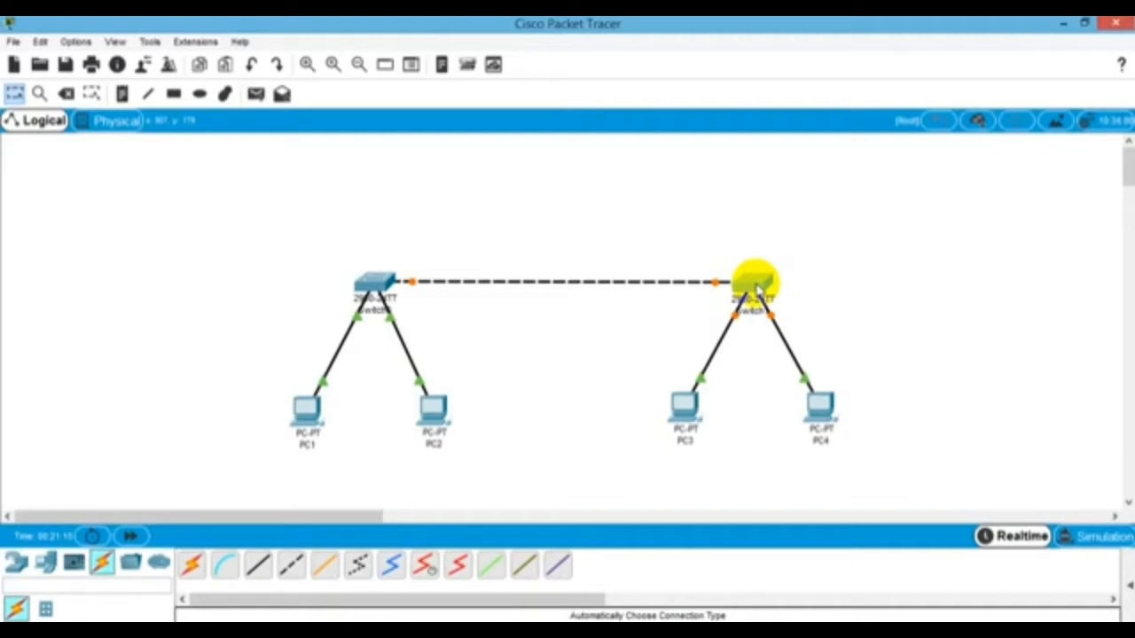
pyautogui.moveTo(758, 290); pyautogui.dragTo(757, 282)
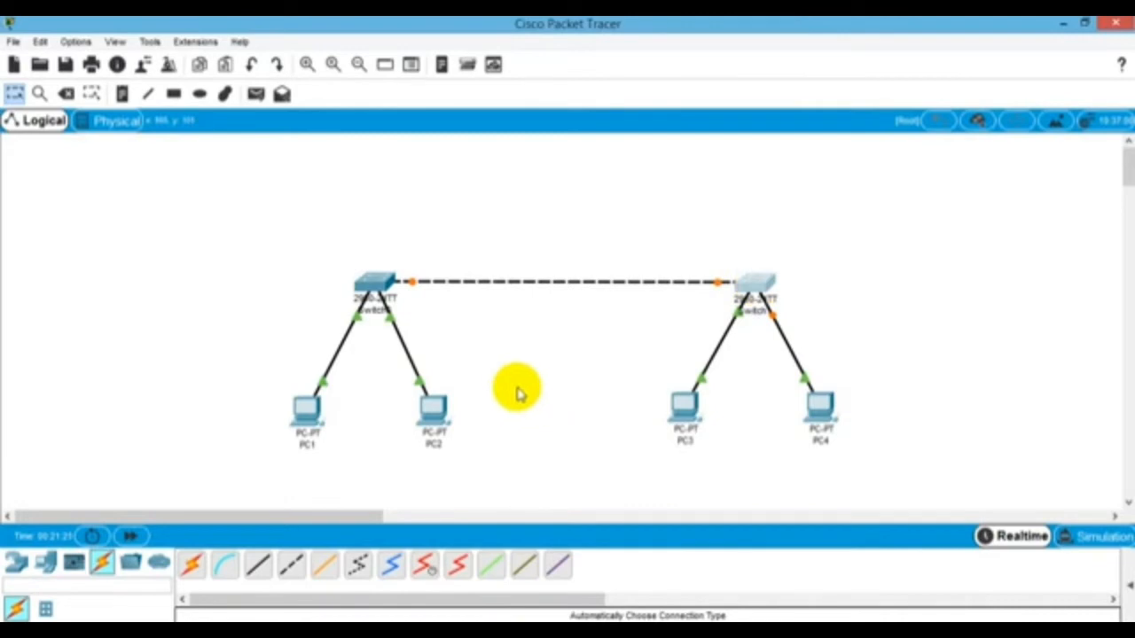
# Give PC1 the static IP address 192.168.10.1 with subnet mask 255.255.255.0 and close its configuration
pyautogui.click(306, 417)
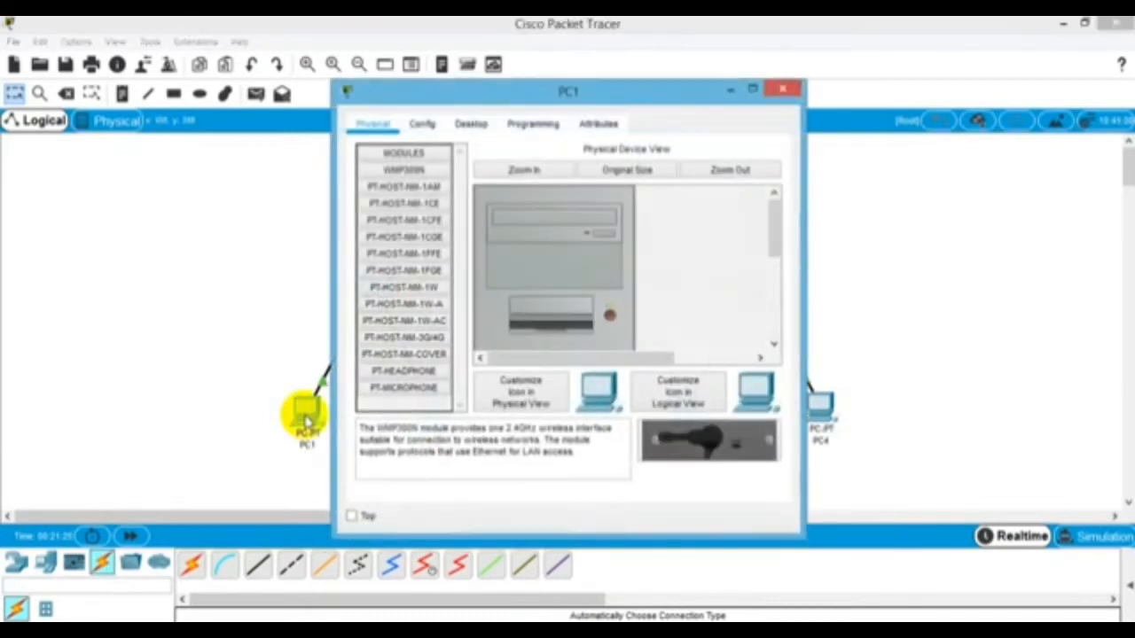
pyautogui.click(479, 125)
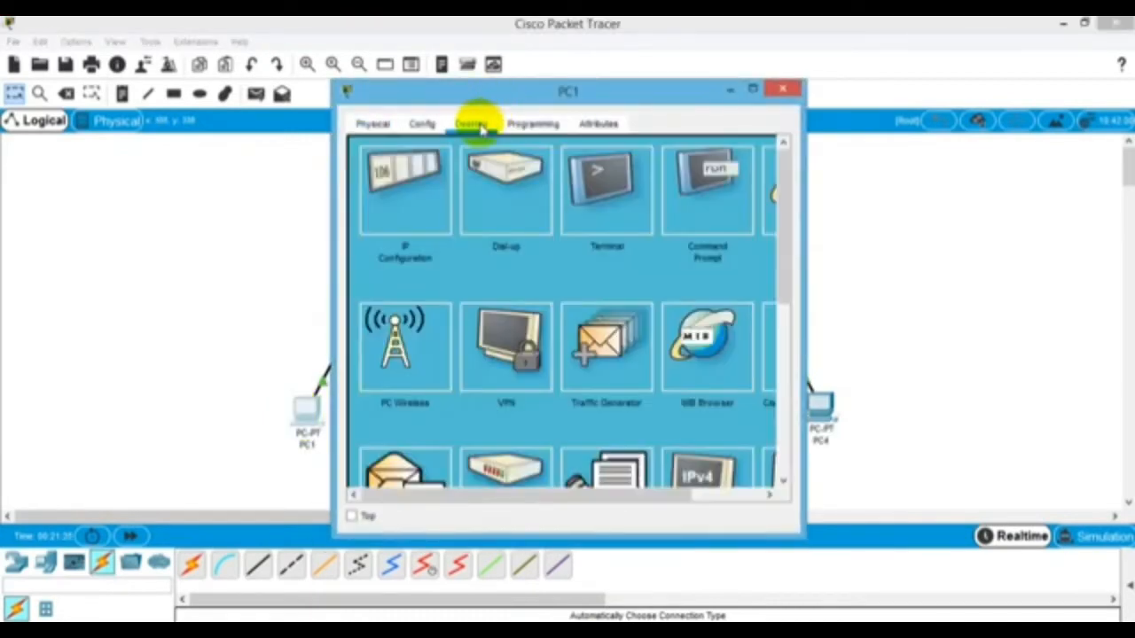
pyautogui.click(404, 182)
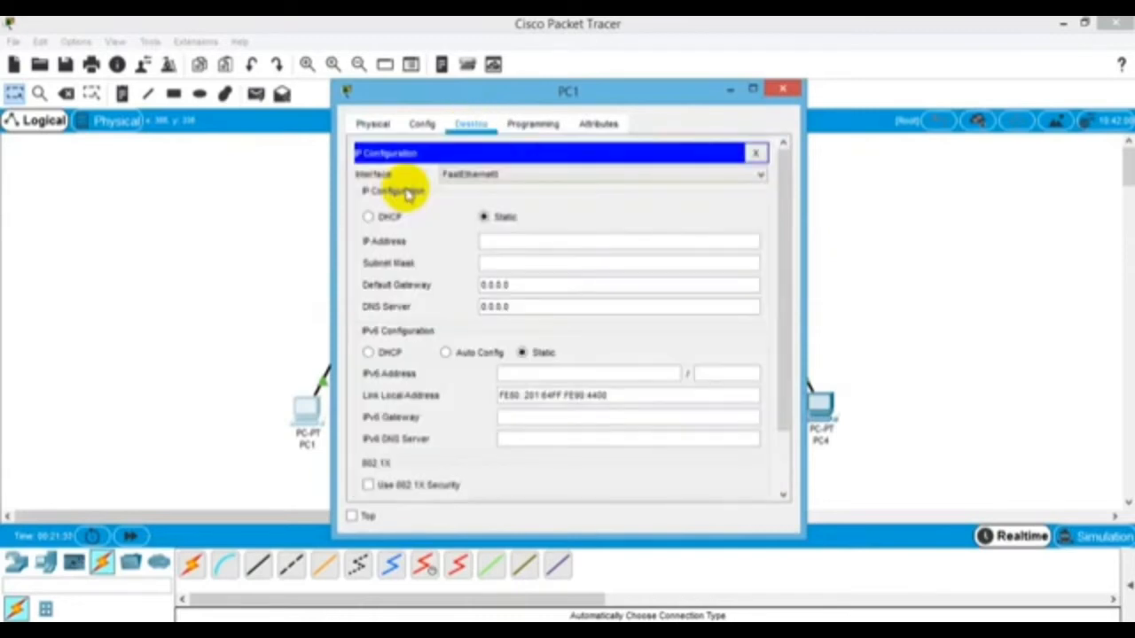
pyautogui.click(510, 241)
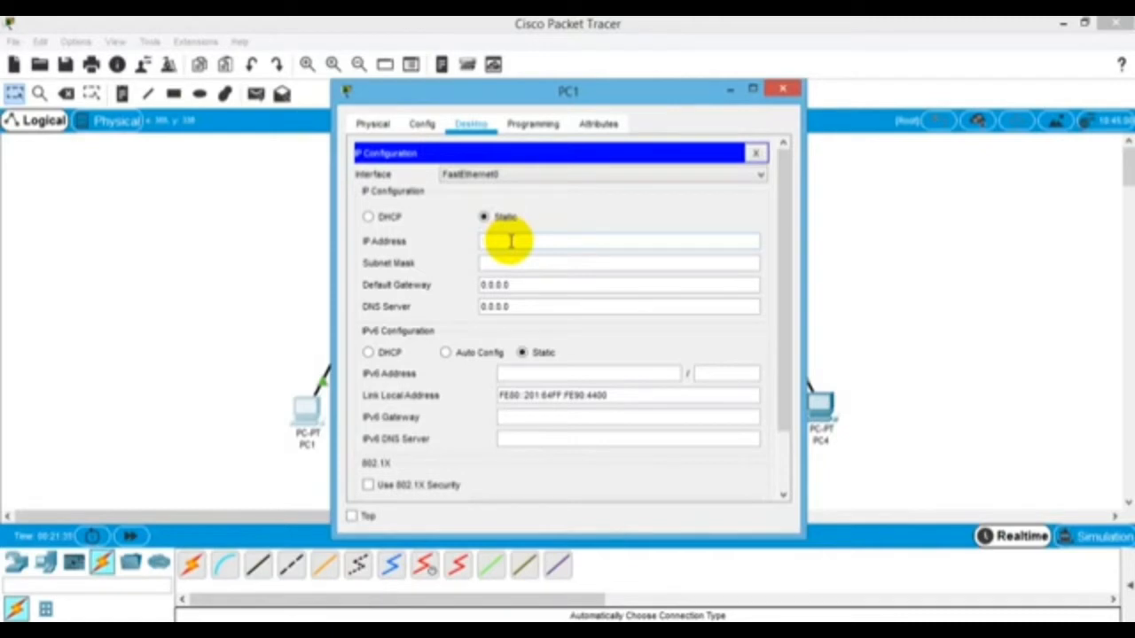
pyautogui.write('192.168.10.1')
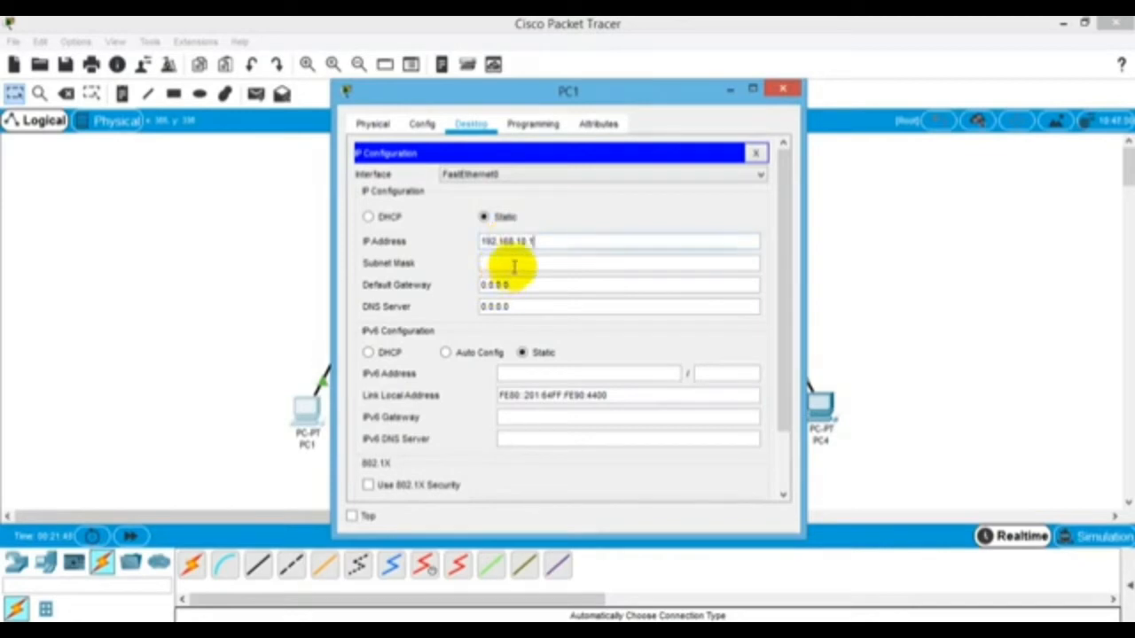
pyautogui.click(513, 266)
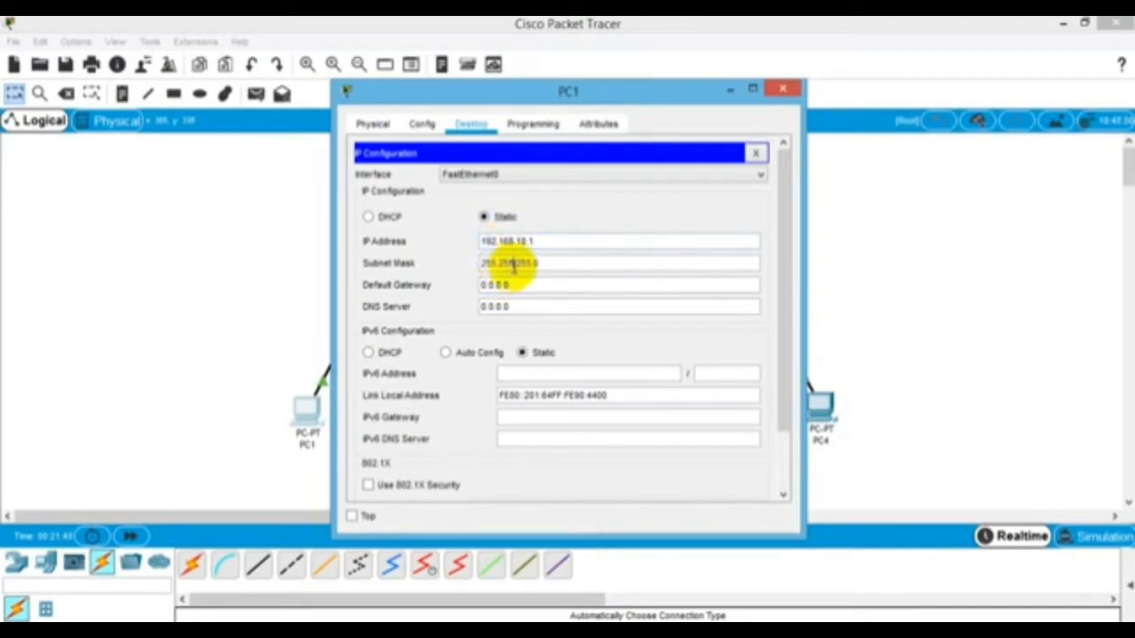
pyautogui.click(791, 92)
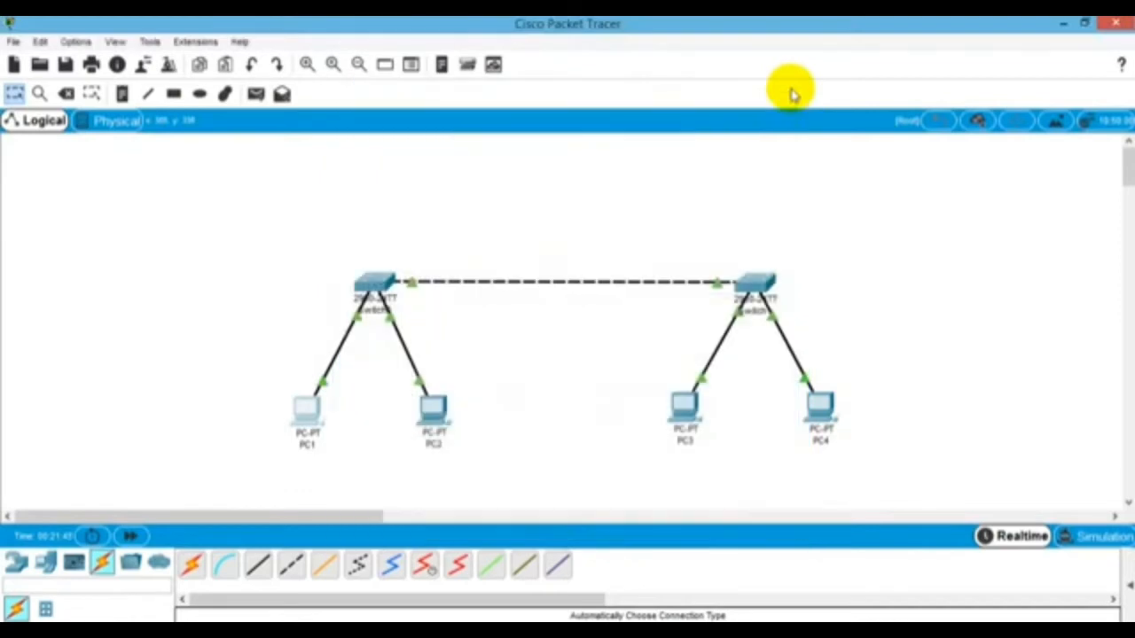
# Give PC2 the static IP address 192.168.10.2 with subnet mask 255.255.255.0 and close its configuration
pyautogui.click(431, 408)
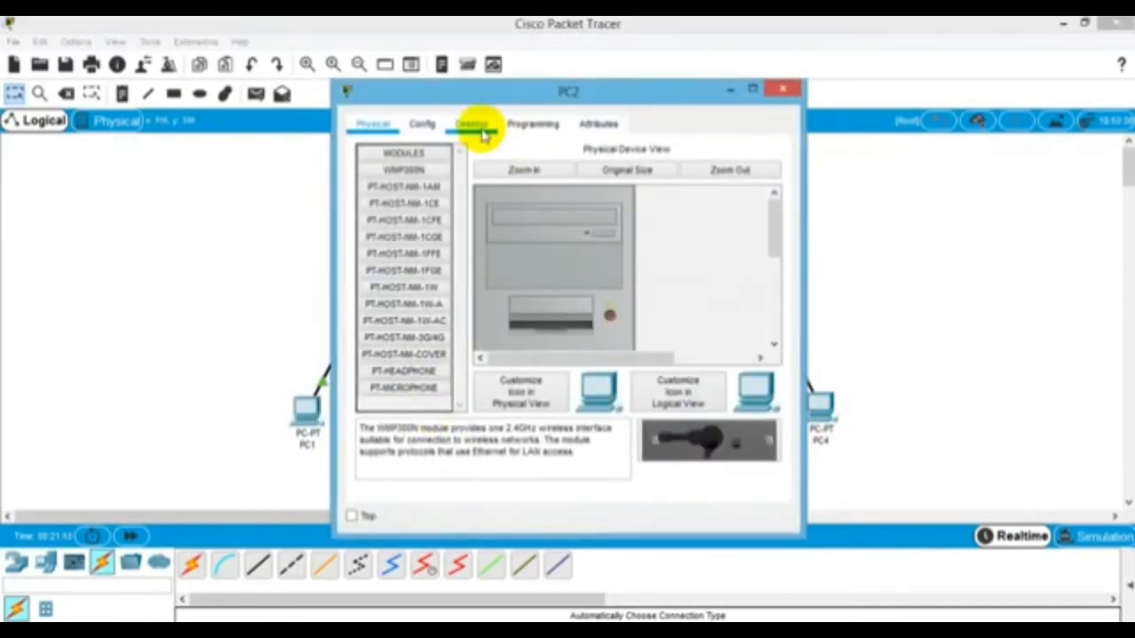
pyautogui.click(478, 127)
pyautogui.click(424, 170)
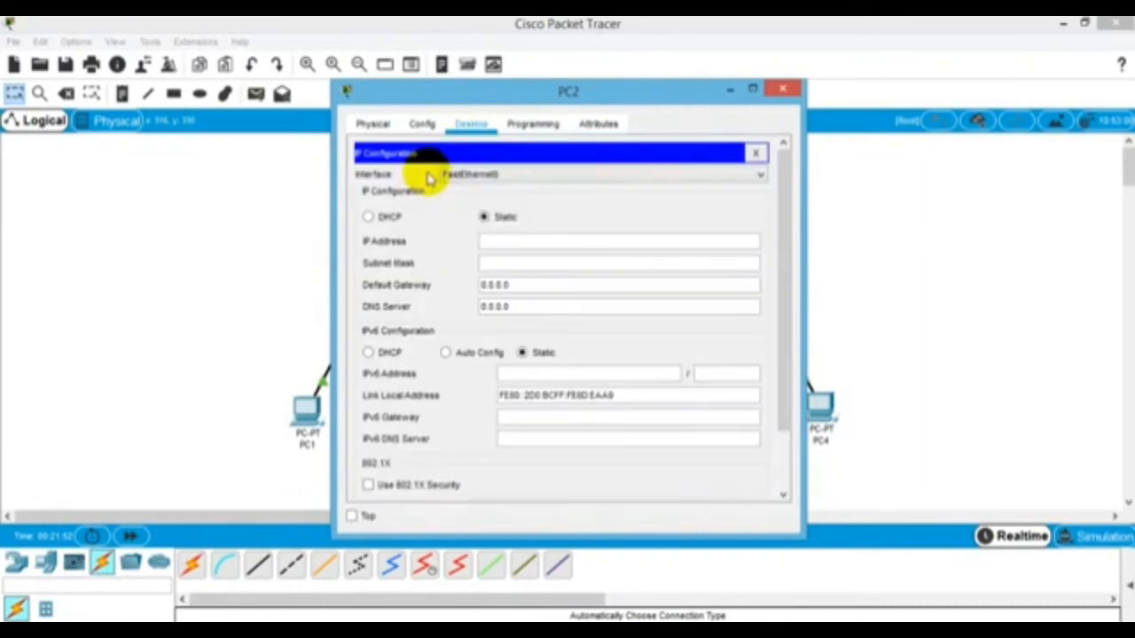
pyautogui.click(506, 240)
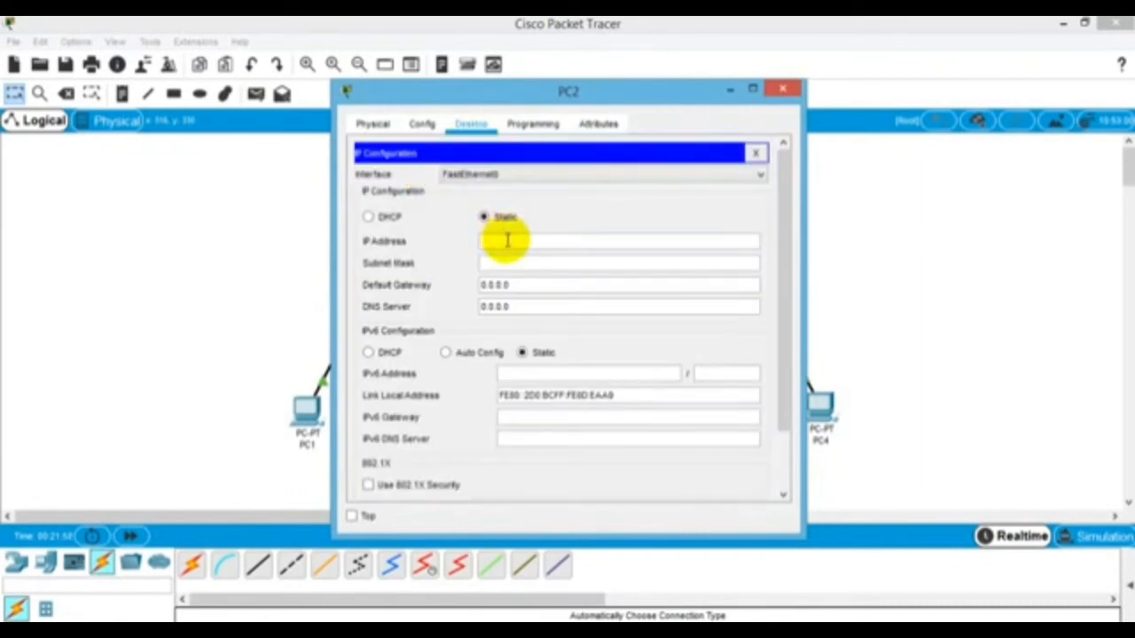
pyautogui.write('192.168.10.2')
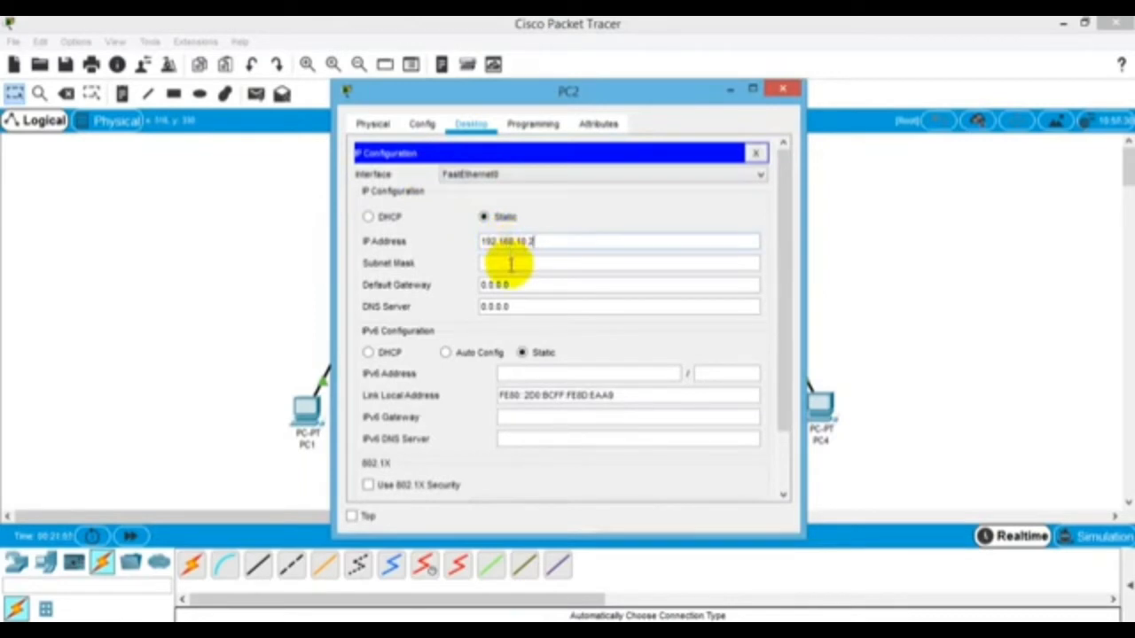
pyautogui.click(510, 259)
pyautogui.click(792, 88)
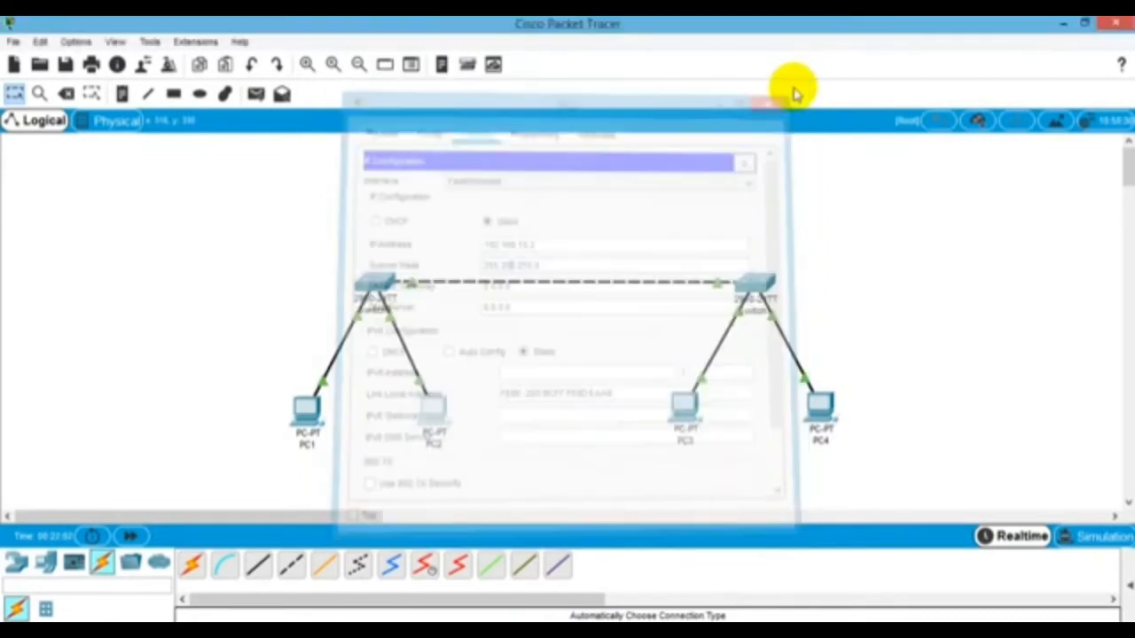
# Give PC3 the static IP address 192.168.10.3 with subnet mask 255.255.255.0 and close its configuration
pyautogui.click(683, 406)
pyautogui.click(477, 129)
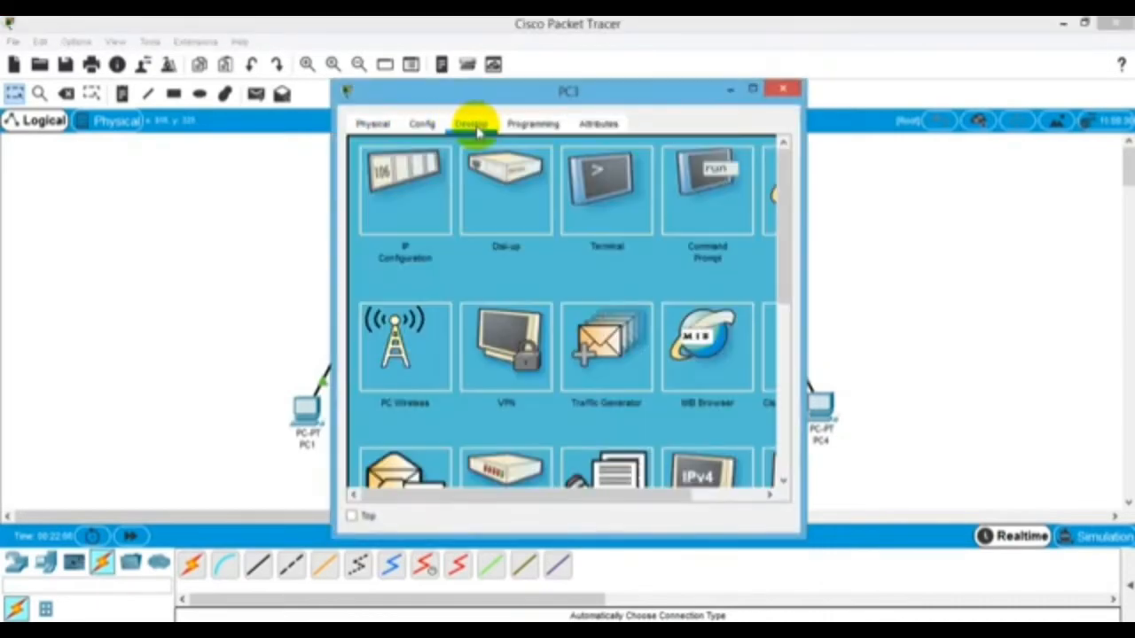
pyautogui.click(433, 209)
pyautogui.click(514, 241)
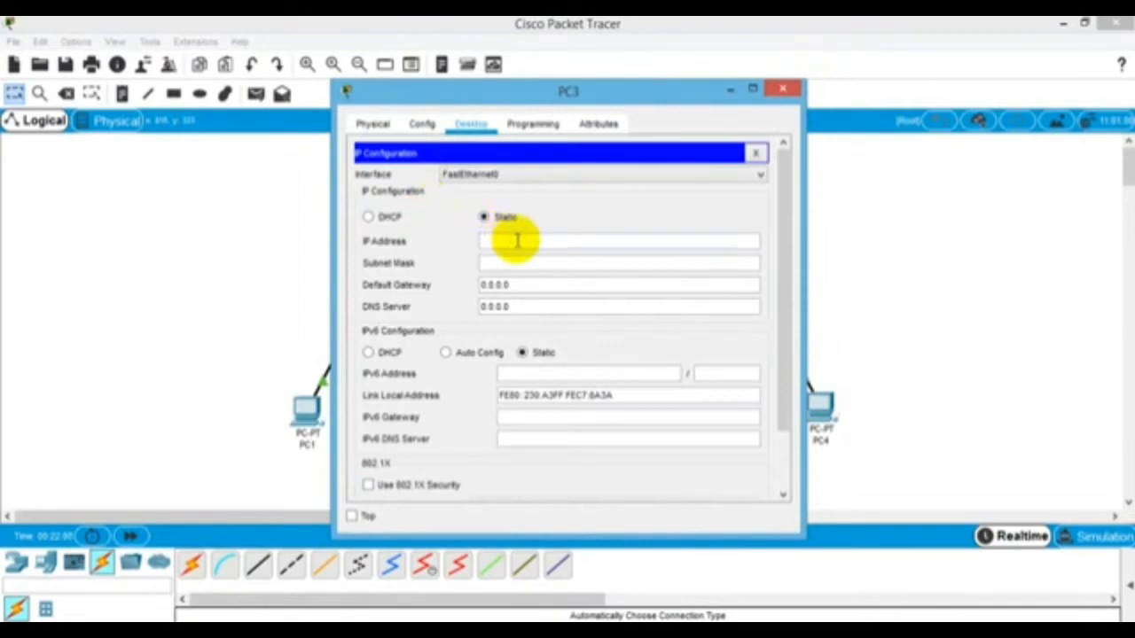
pyautogui.write('192.168.10.3')
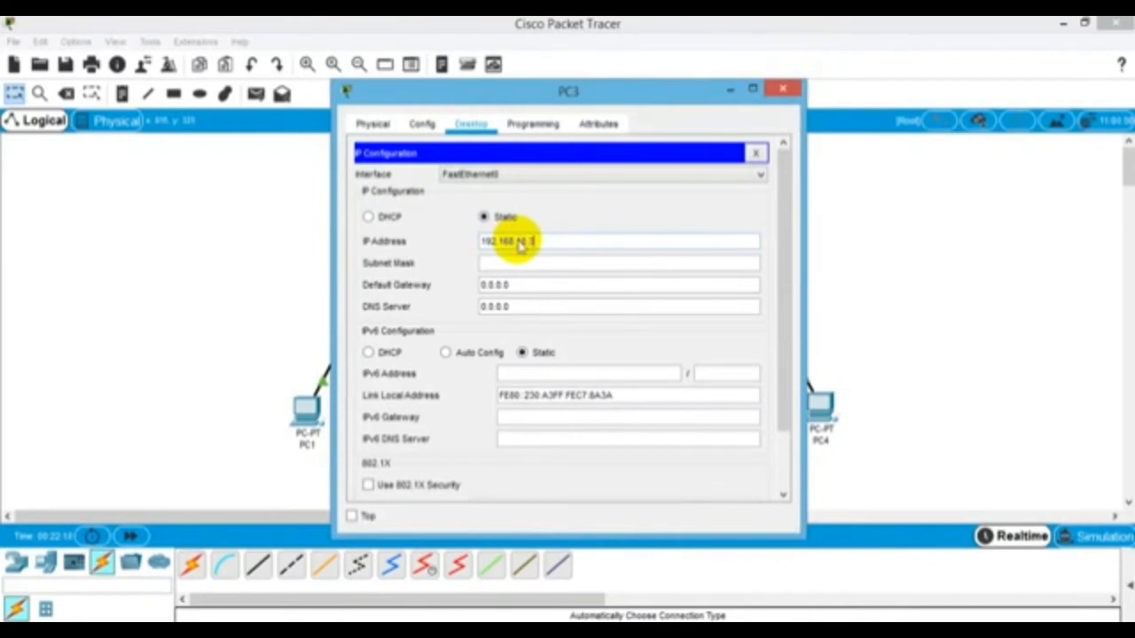
pyautogui.click(620, 262)
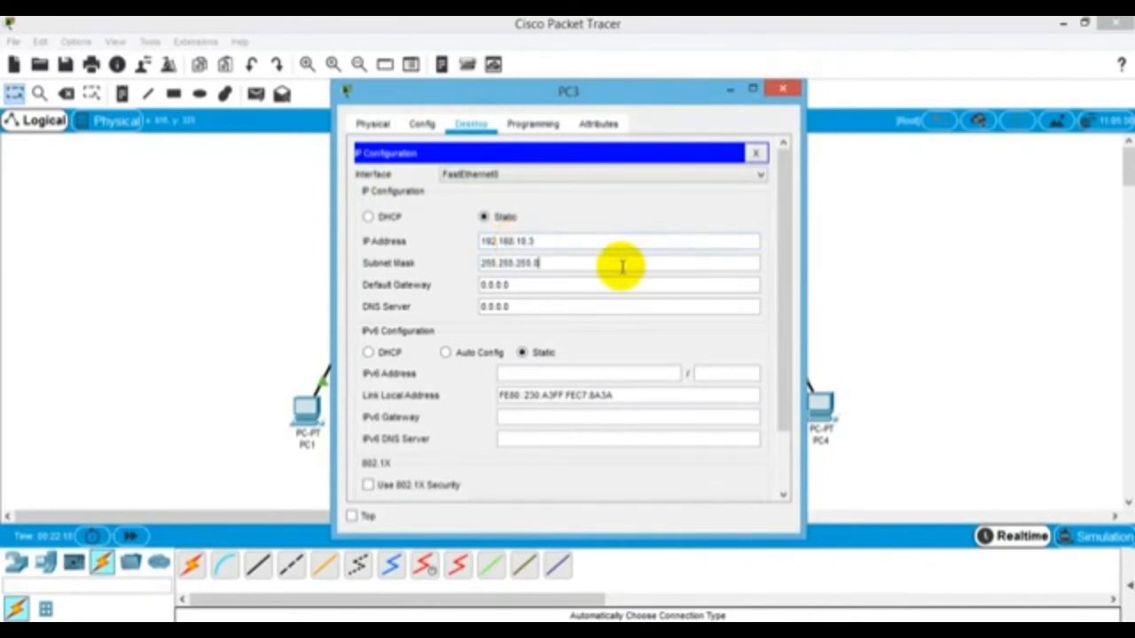
pyautogui.click(784, 89)
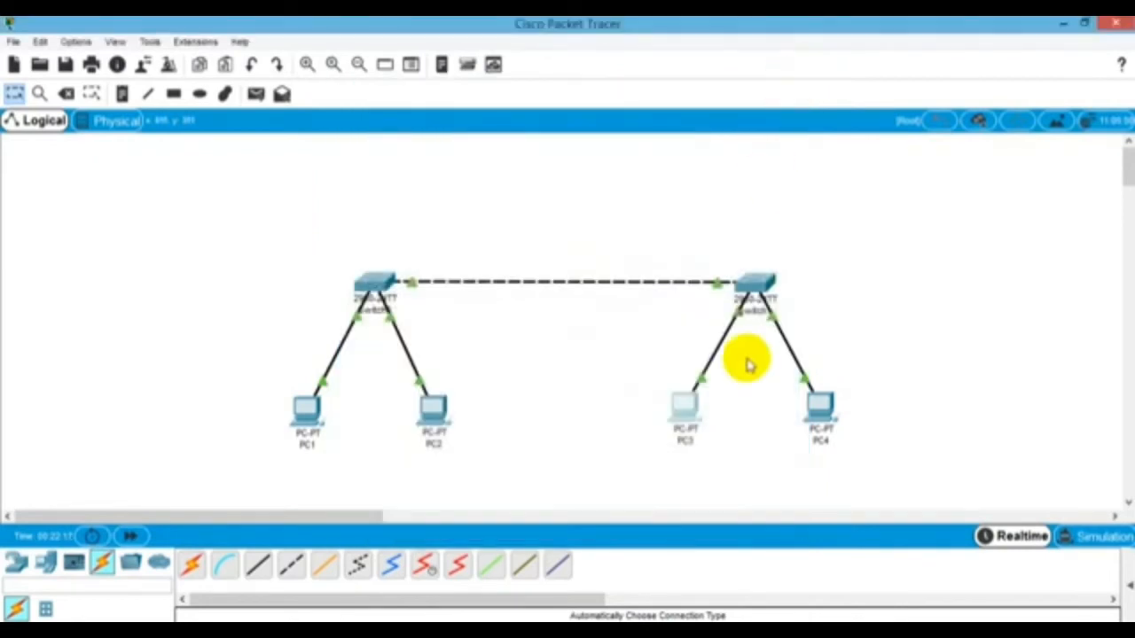
# Give PC4 the static IP address 192.168.10.4 with subnet mask 255.255.255.0 and close its configuration
pyautogui.click(823, 399)
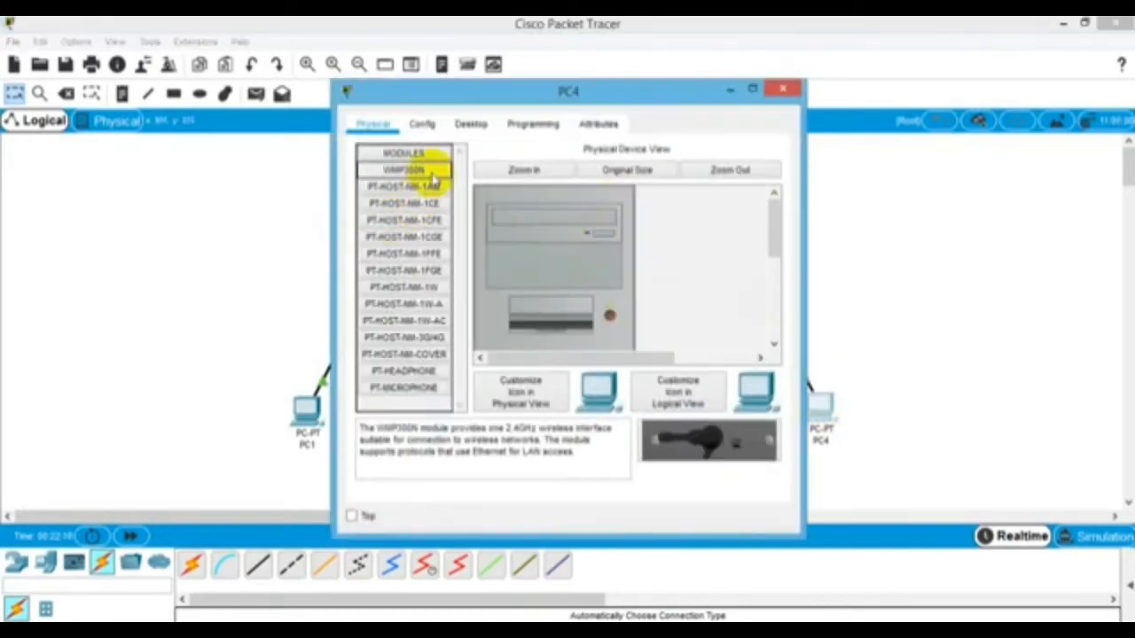
pyautogui.click(471, 123)
pyautogui.click(407, 219)
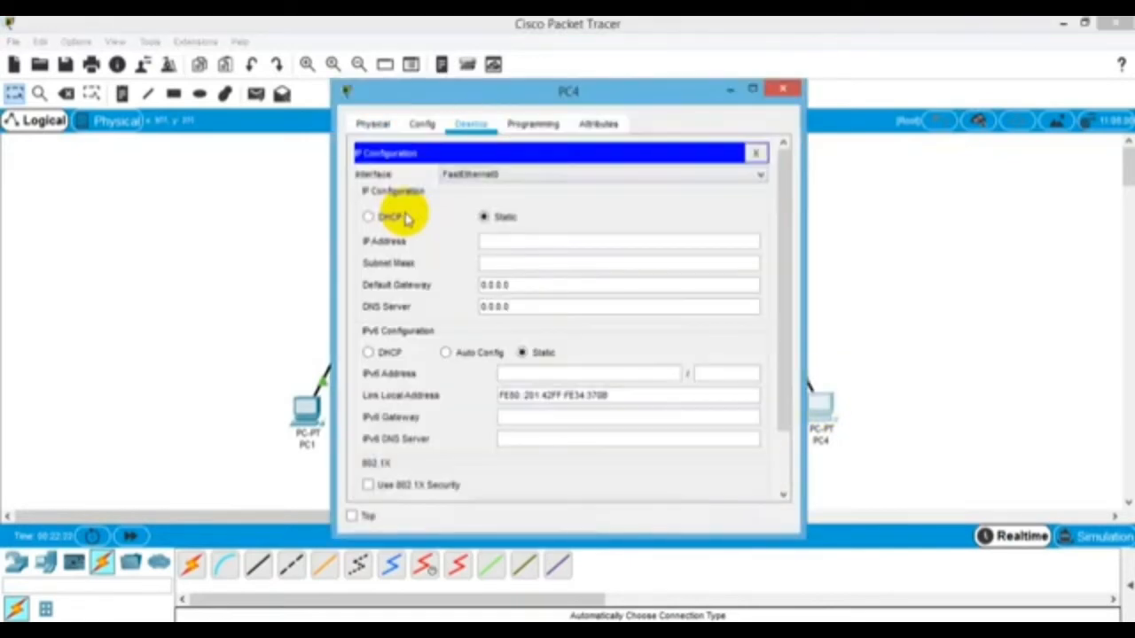
pyautogui.click(494, 241)
pyautogui.write('1')
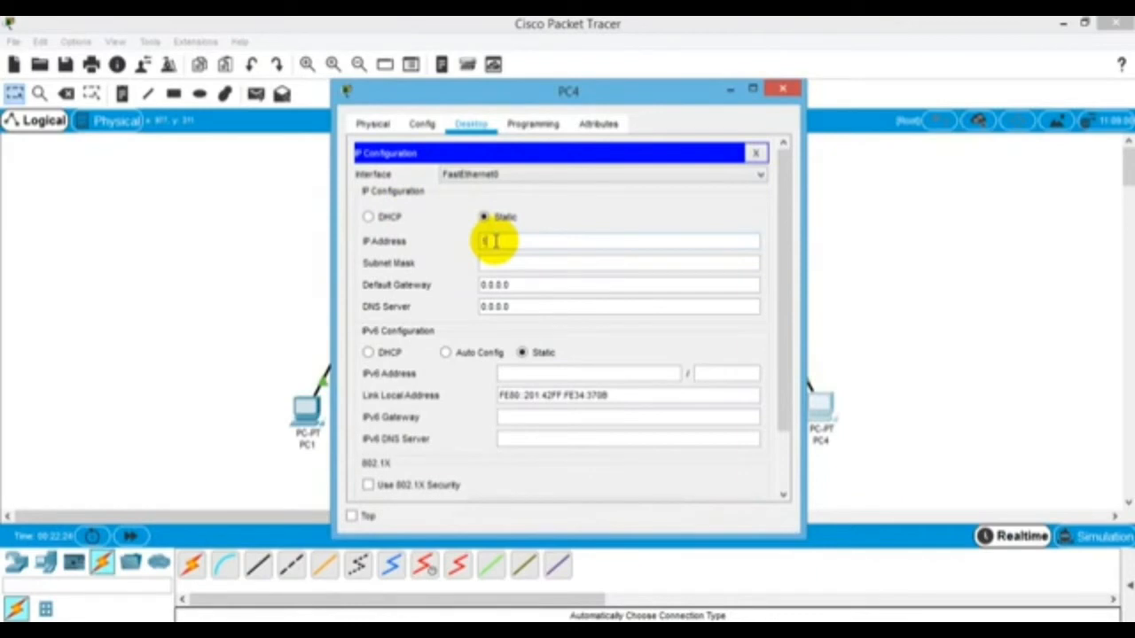
pyautogui.write('92.168.10')
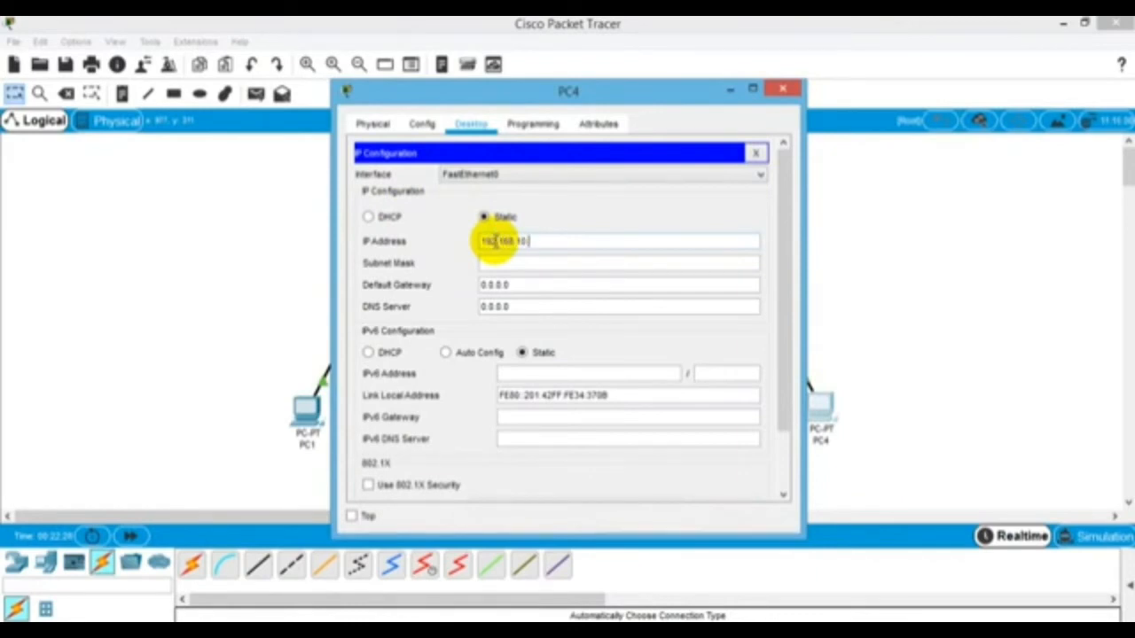
pyautogui.write('.4')
pyautogui.click(517, 263)
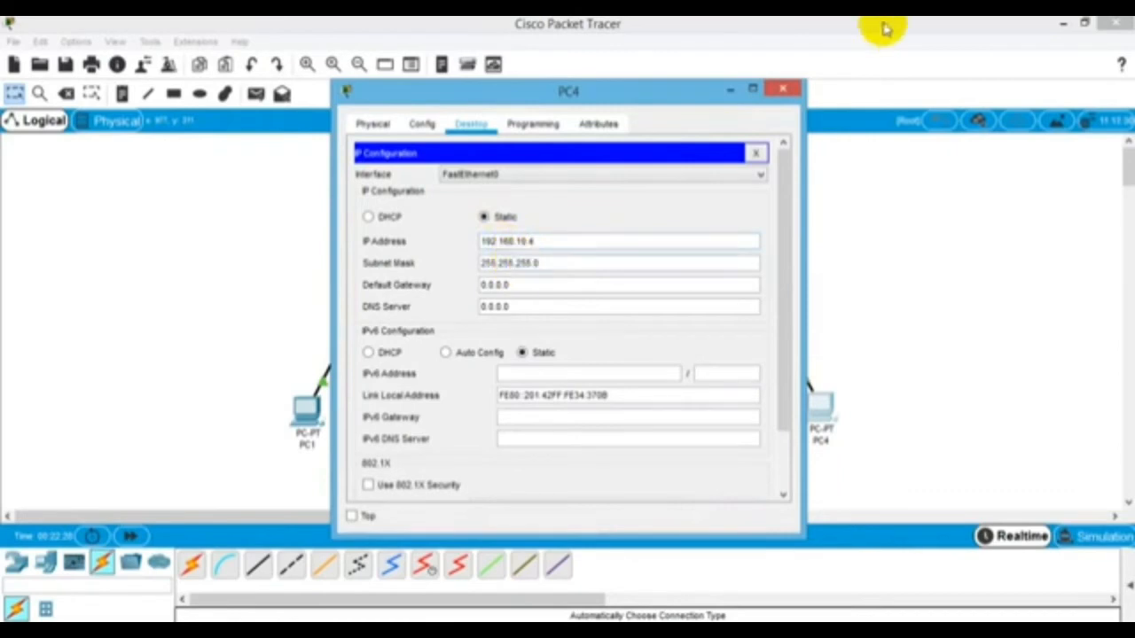
pyautogui.click(784, 90)
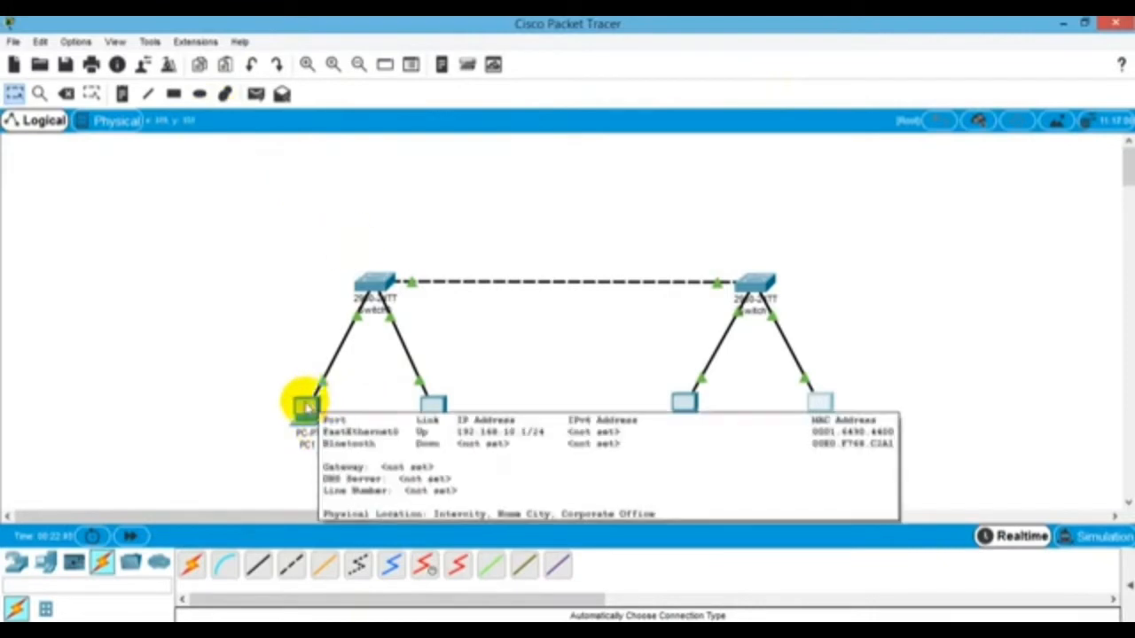
# Check PC1's IP settings by running IPCONFIG in its command prompt
pyautogui.click(309, 406)
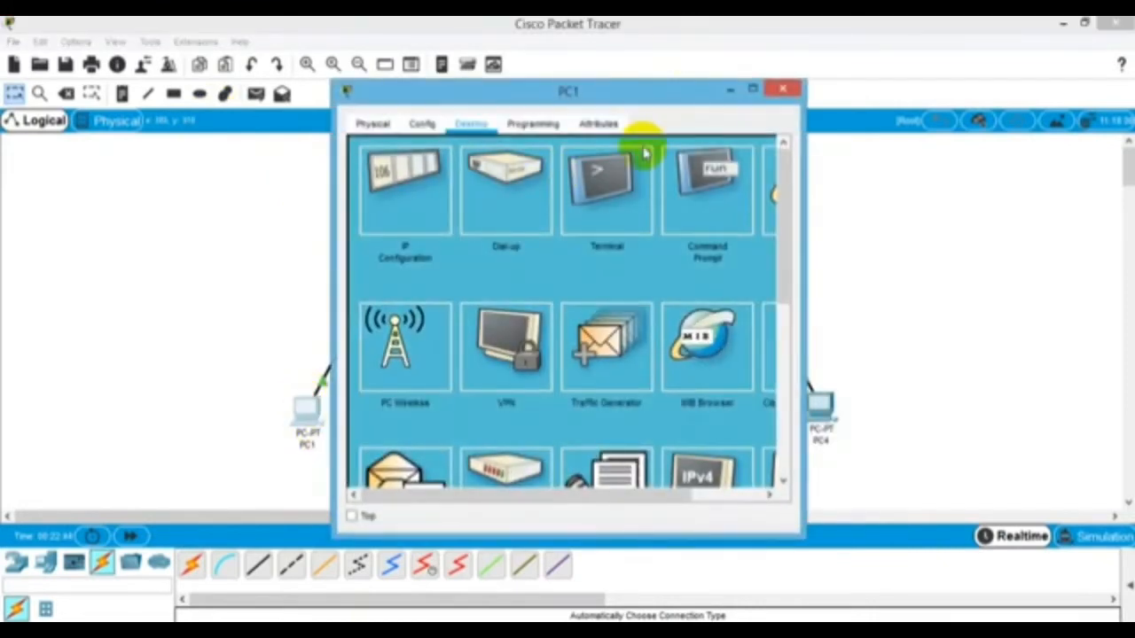
pyautogui.click(719, 202)
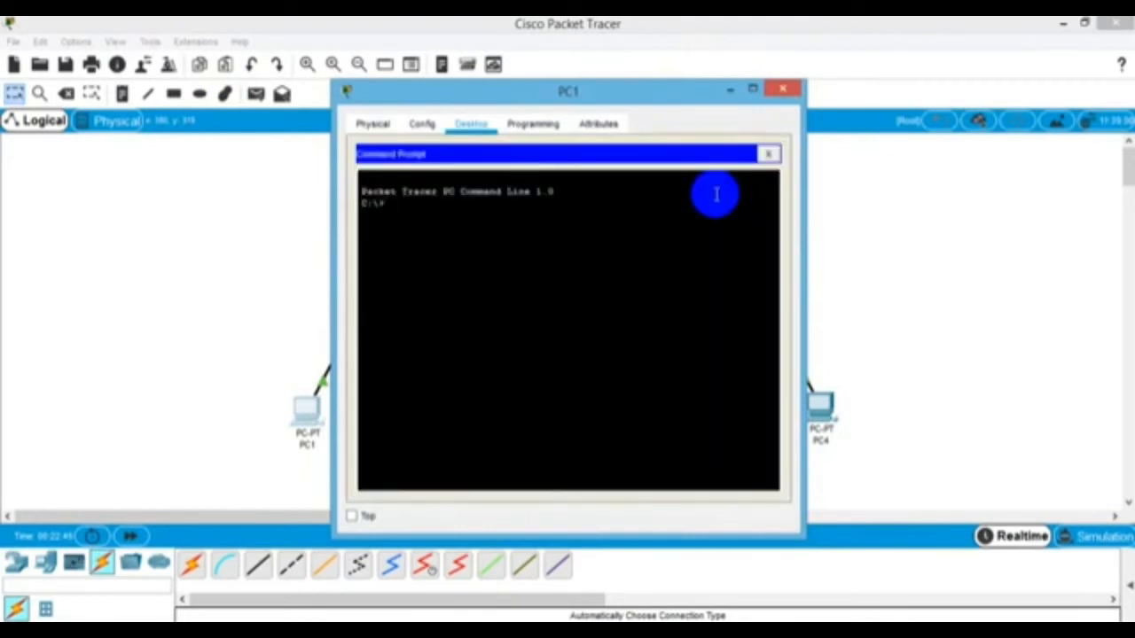
pyautogui.write('IPCONFIG')
pyautogui.press('Return')
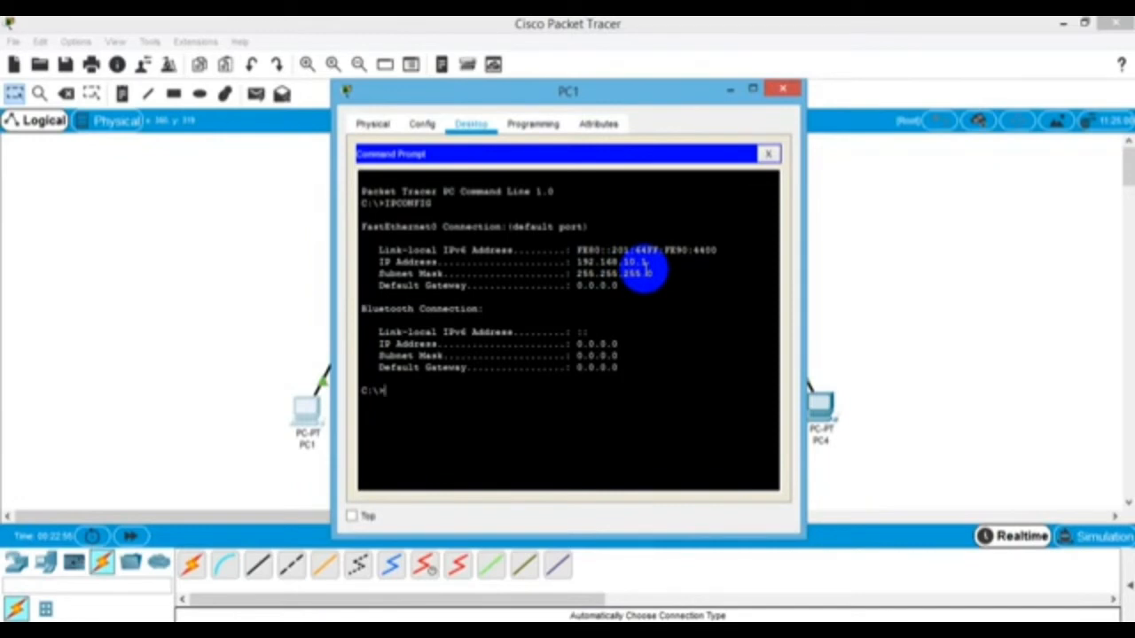
# Test connectivity from PC1 by pinging 192.168.10.2 and 192.168.10.3, and close the PC1 window
pyautogui.write('PING 192.168.10.2')
pyautogui.press('Return')
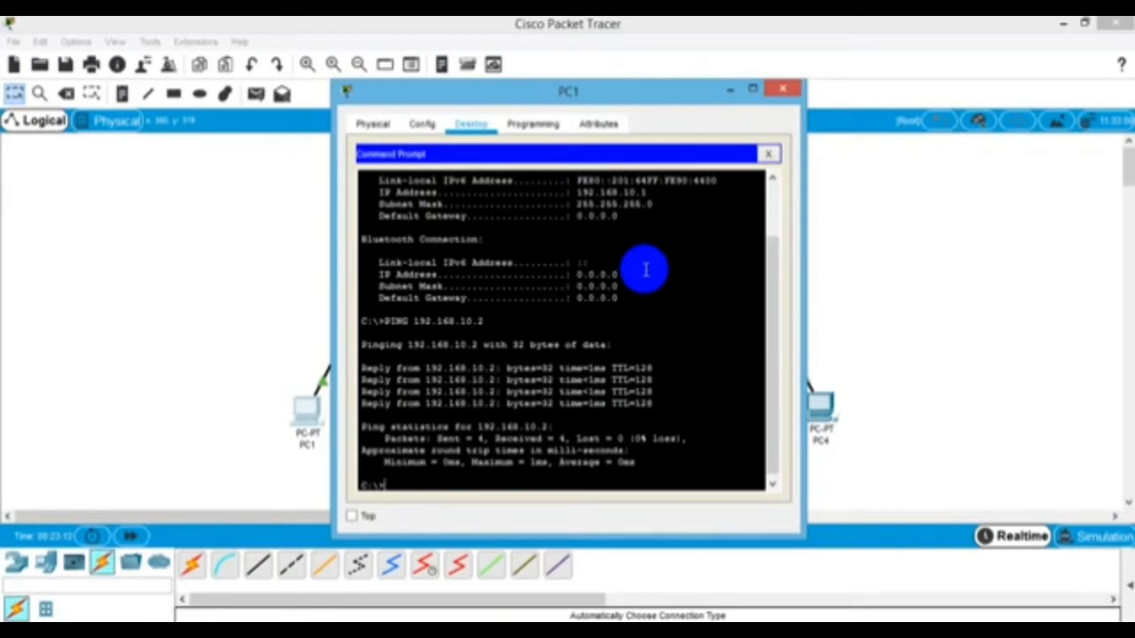
pyautogui.write('PING 19')
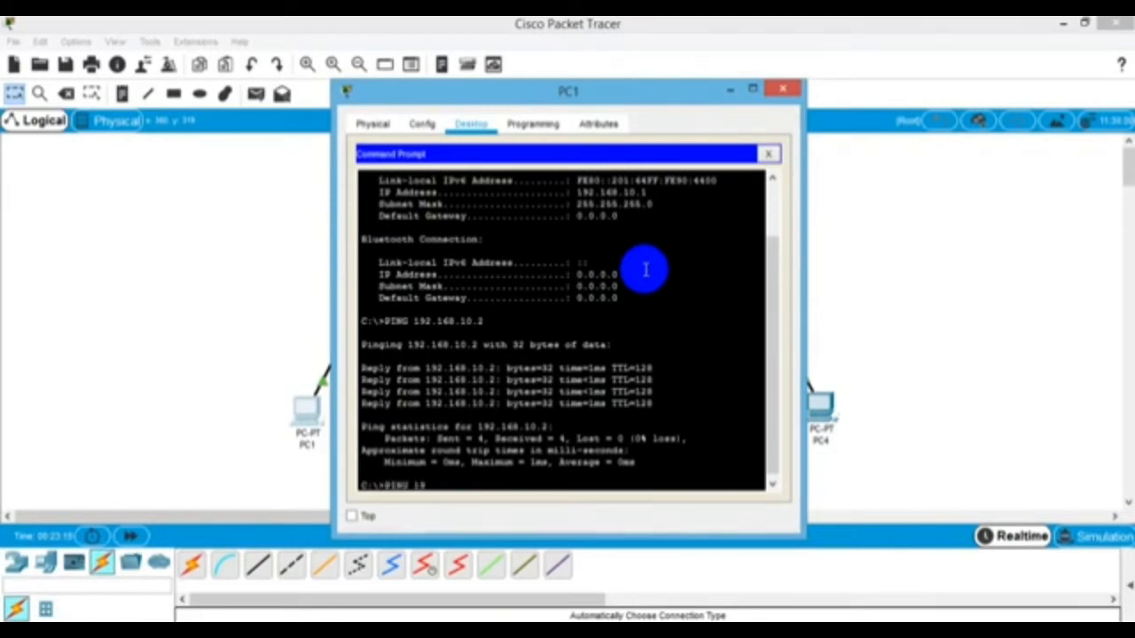
pyautogui.write('2.168.10.3')
pyautogui.press('Return')
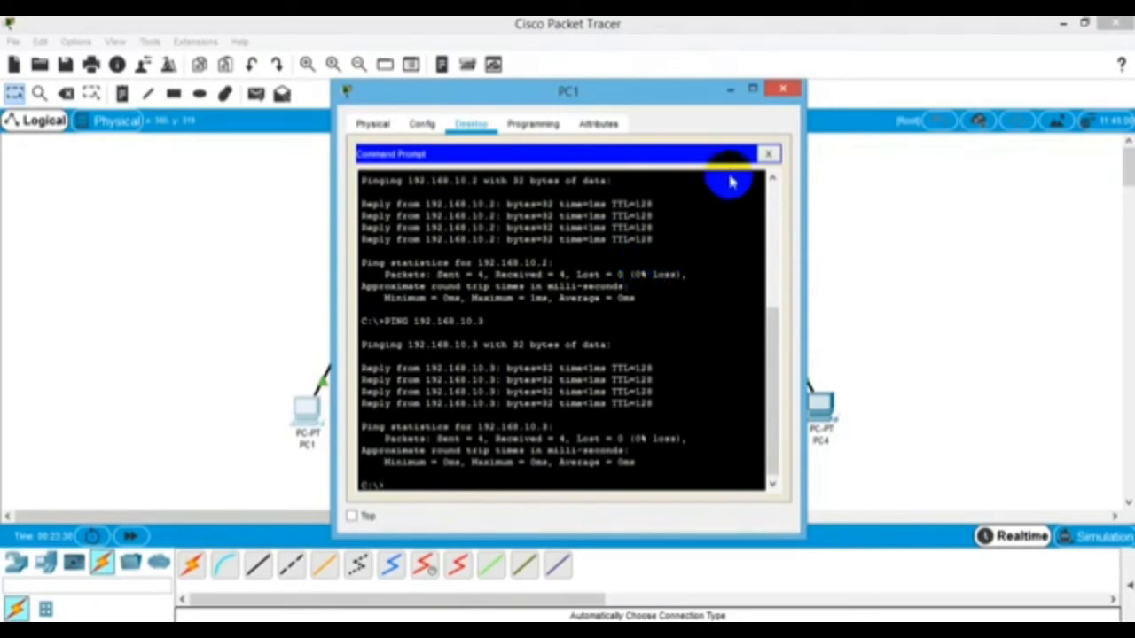
pyautogui.click(789, 89)
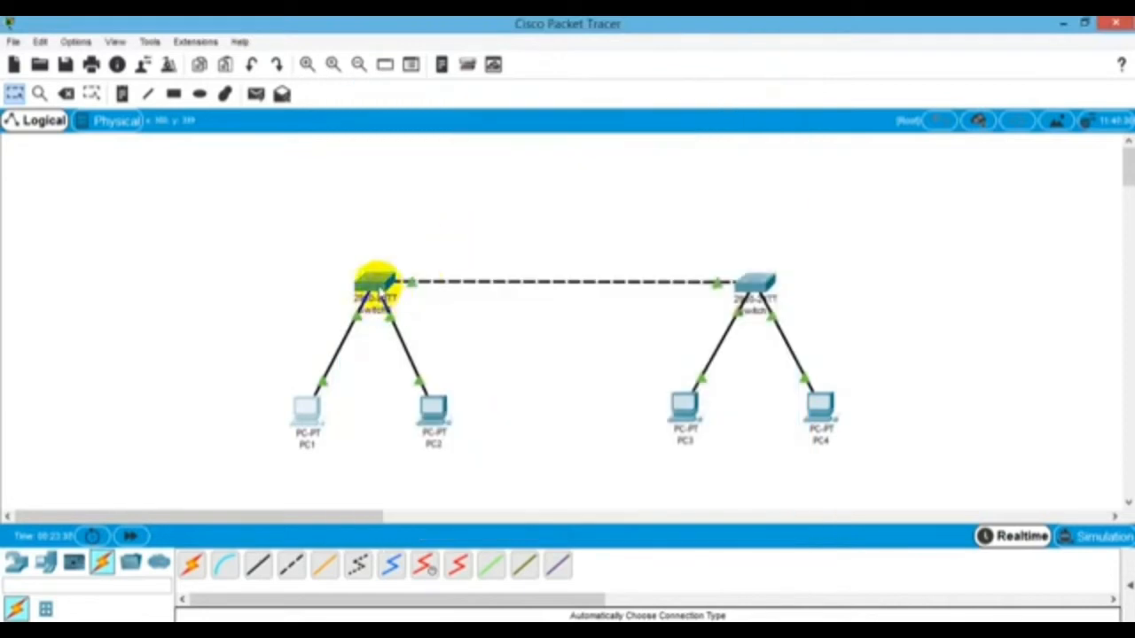
# Open Switch0's command line and enter global configuration mode with enable and conf t
pyautogui.moveTo(378, 288)
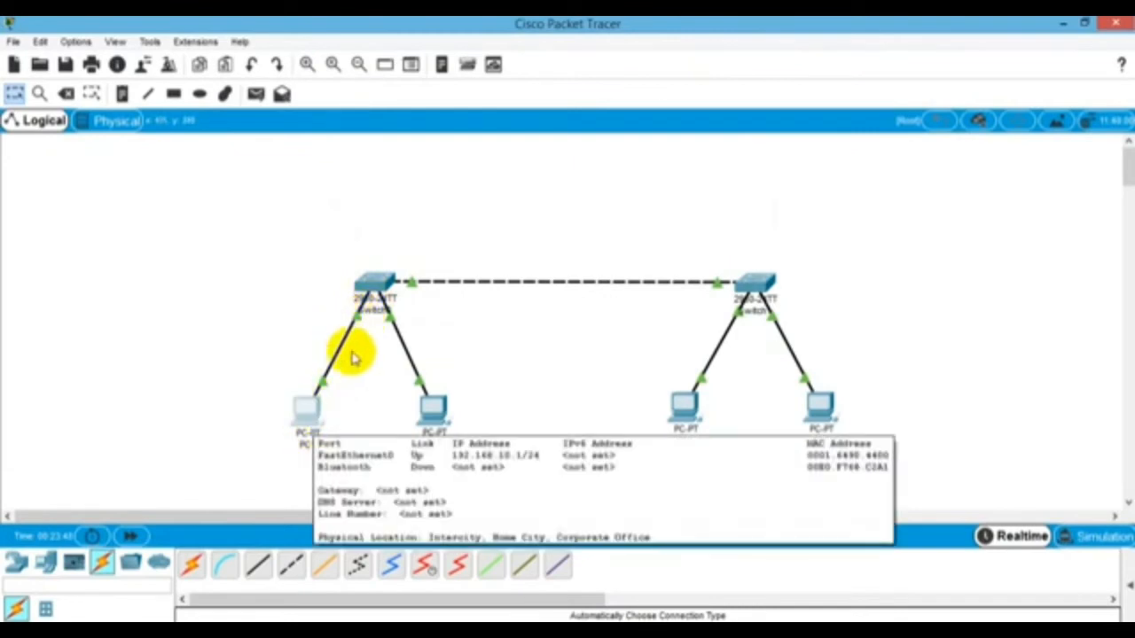
pyautogui.moveTo(360, 324)
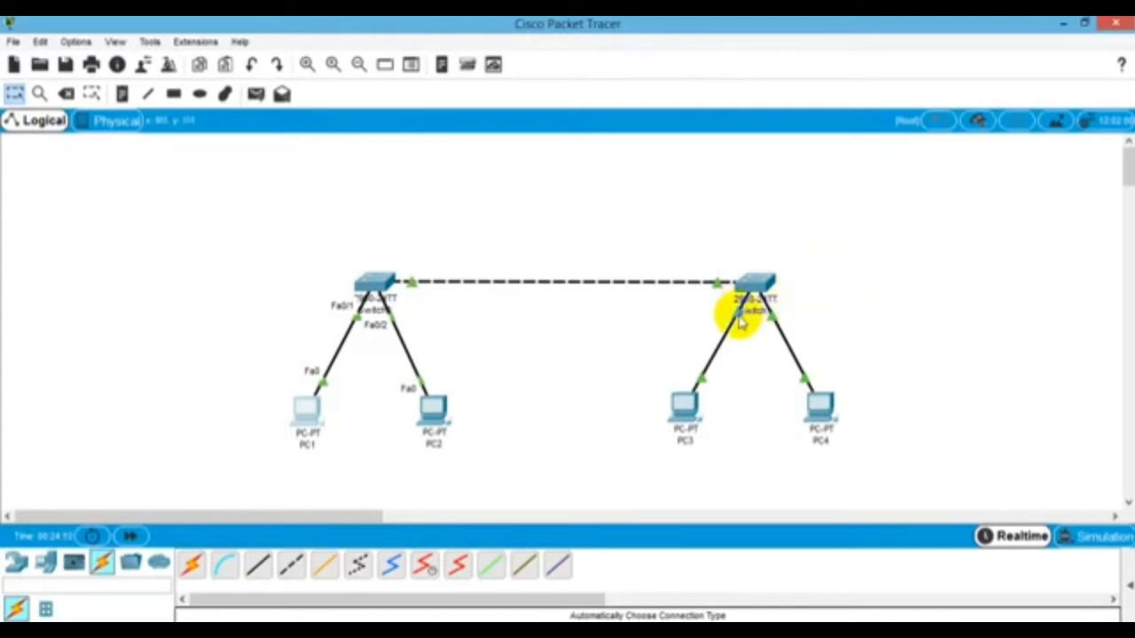
pyautogui.moveTo(741, 325)
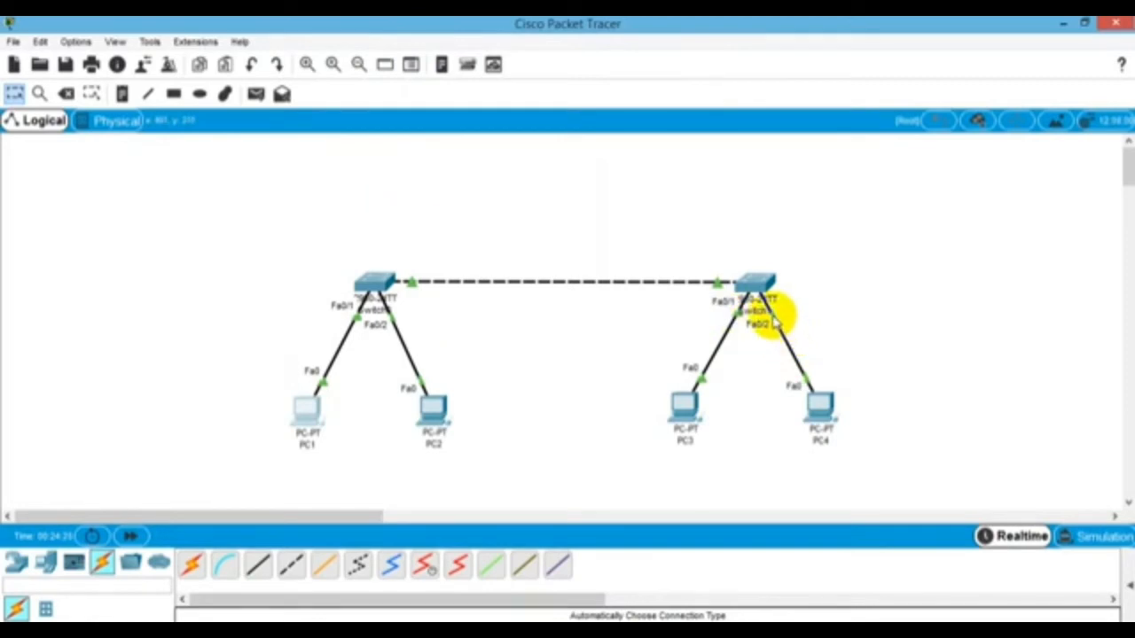
pyautogui.click(374, 280)
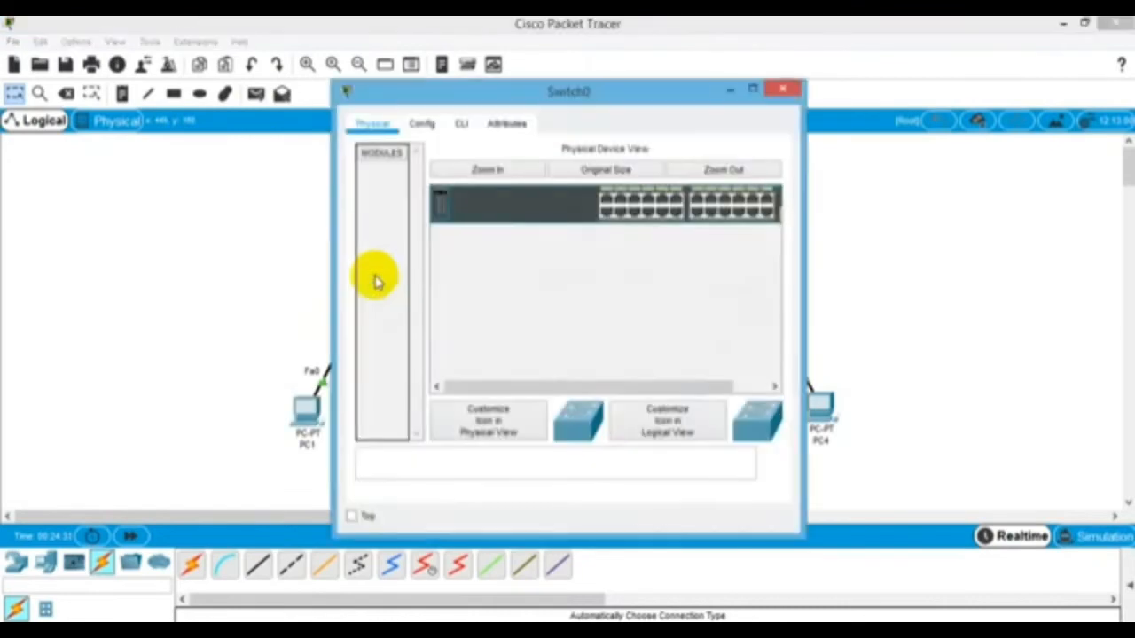
pyautogui.click(466, 127)
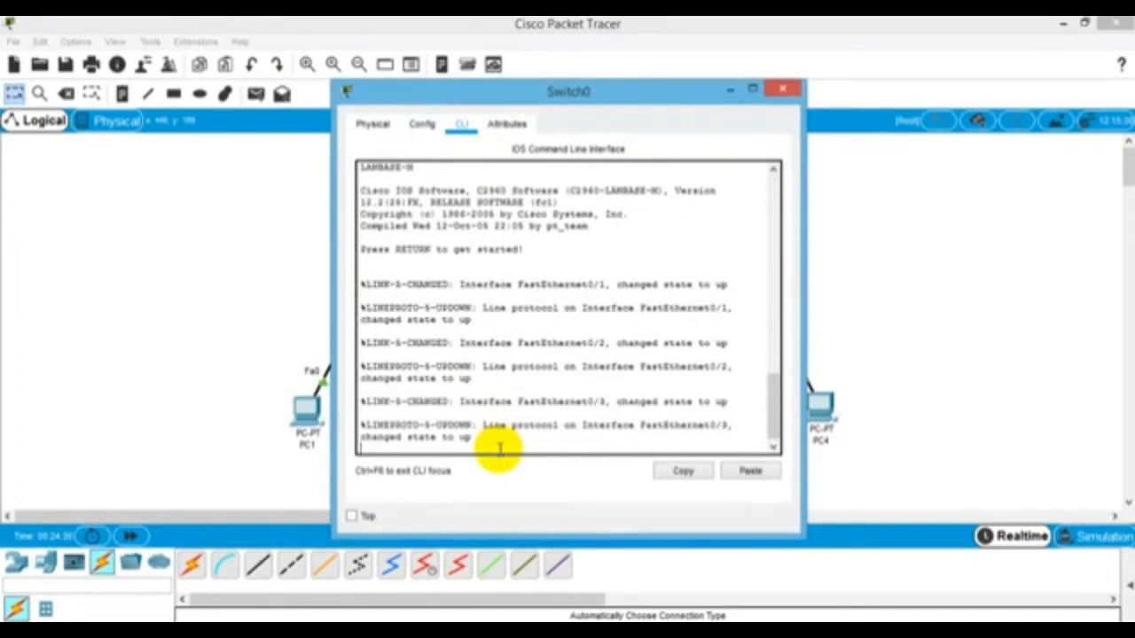
pyautogui.press('Return')
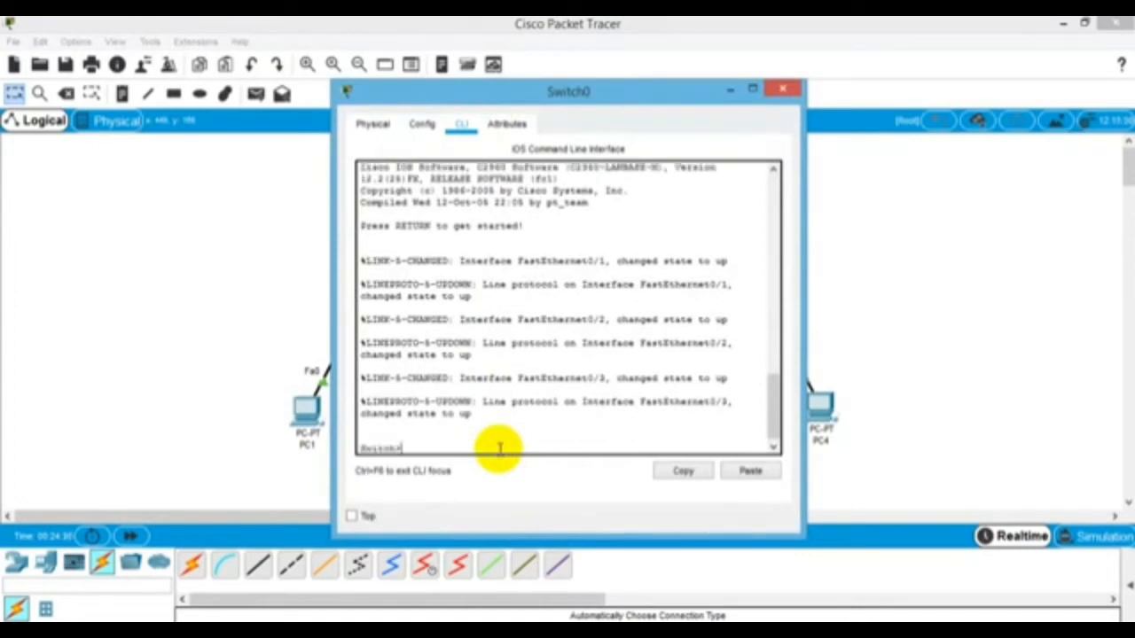
pyautogui.write('enable')
pyautogui.press('Return')
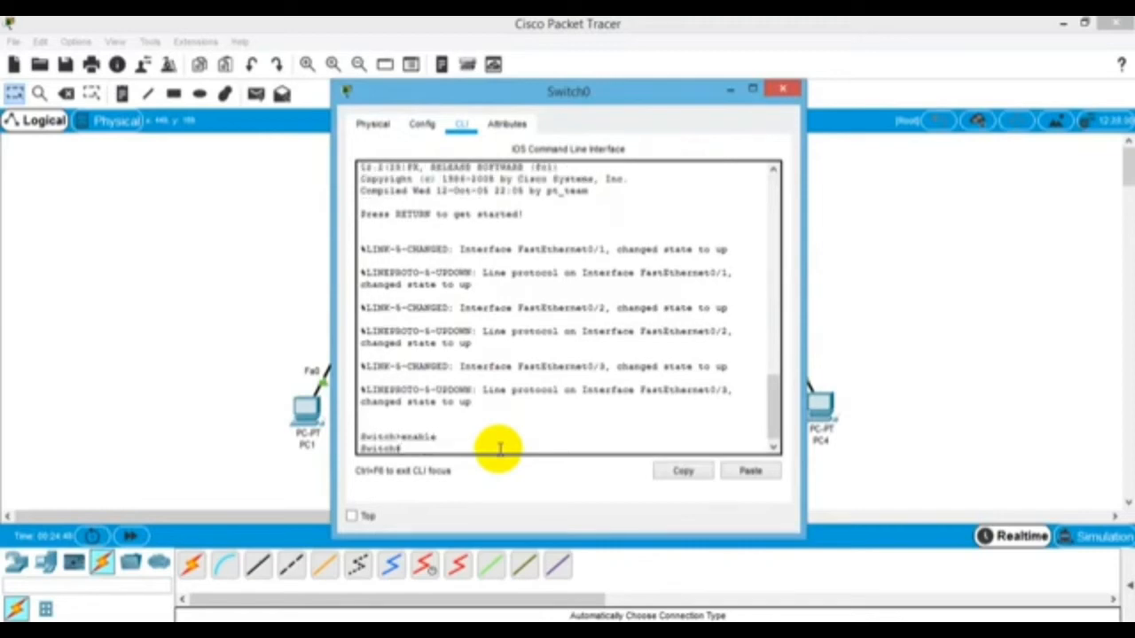
pyautogui.write('conf t')
pyautogui.press('Return')
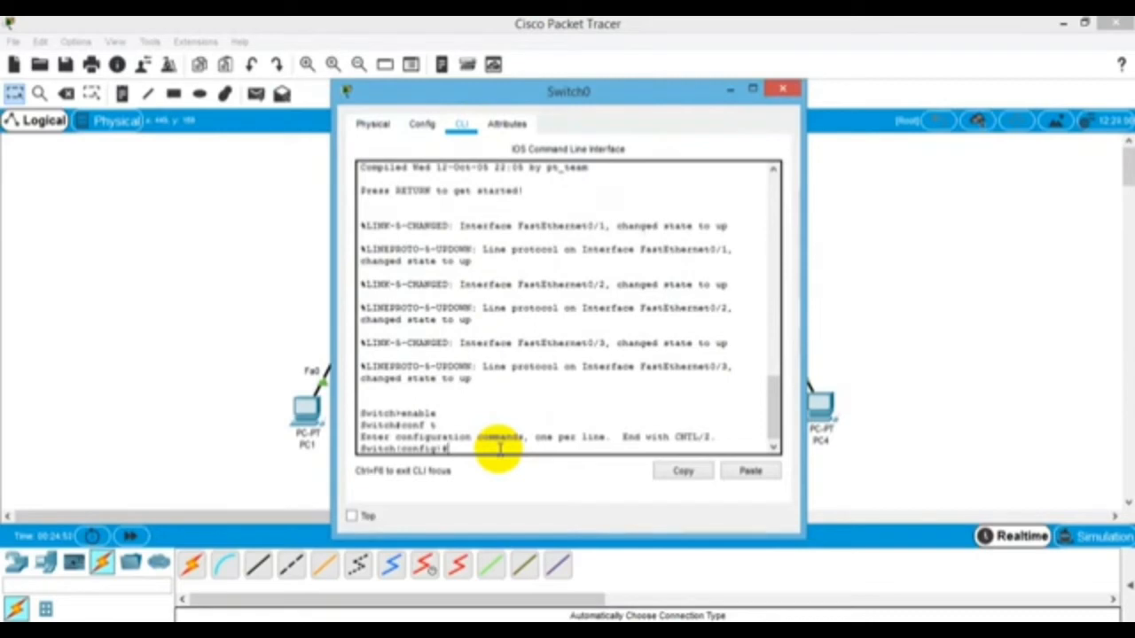
# Create VLAN 10 on Switch0, name it siswa, and return to global configuration mode
pyautogui.write('vlan 10')
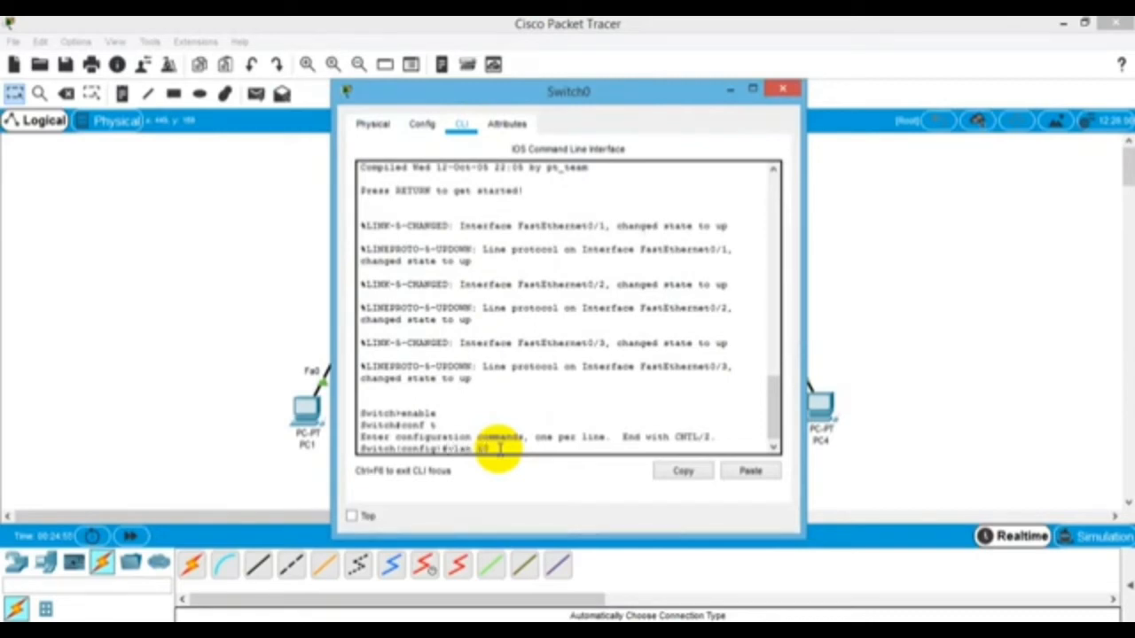
pyautogui.press('Return')
pyautogui.write('nfig-vlan)#n')
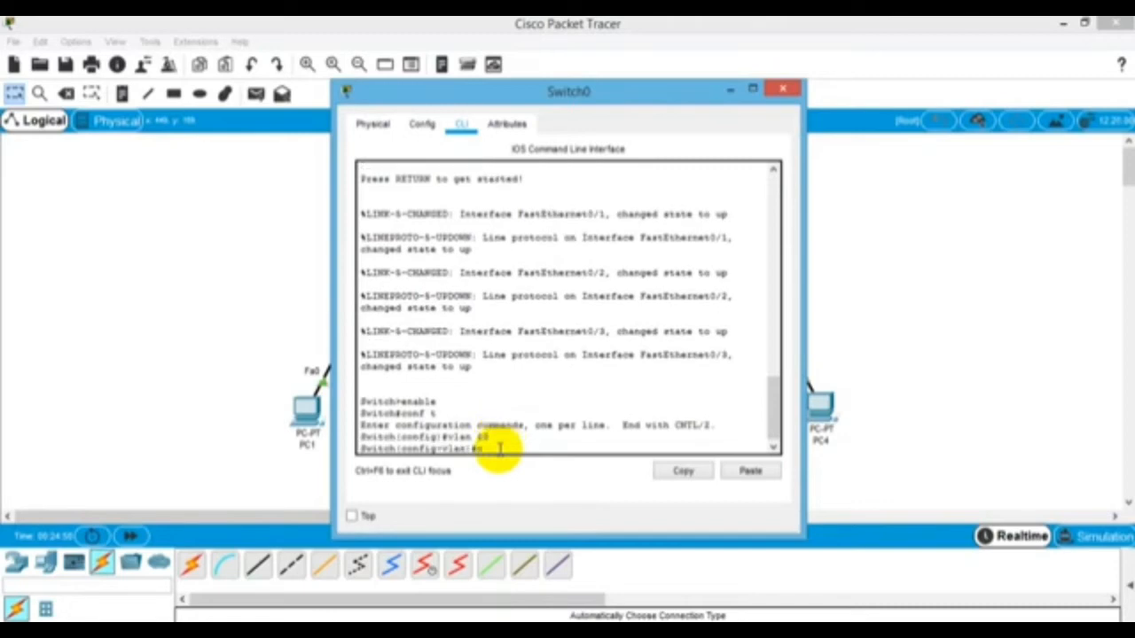
pyautogui.write('ame sisco')
pyautogui.press('Return')
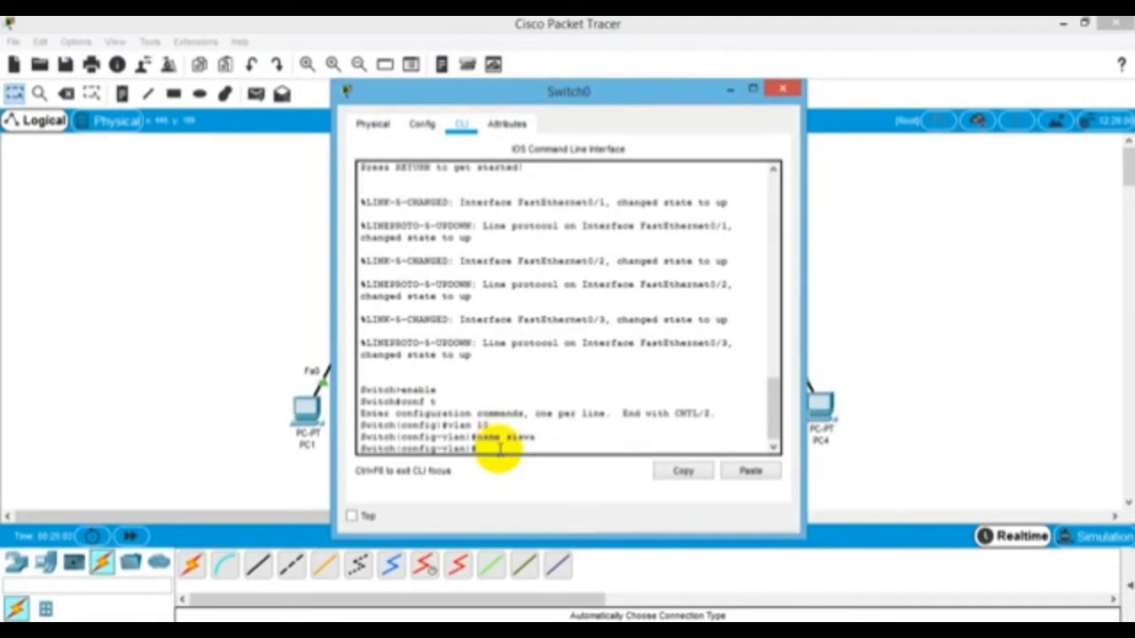
pyautogui.write('exit')
pyautogui.press('Return')
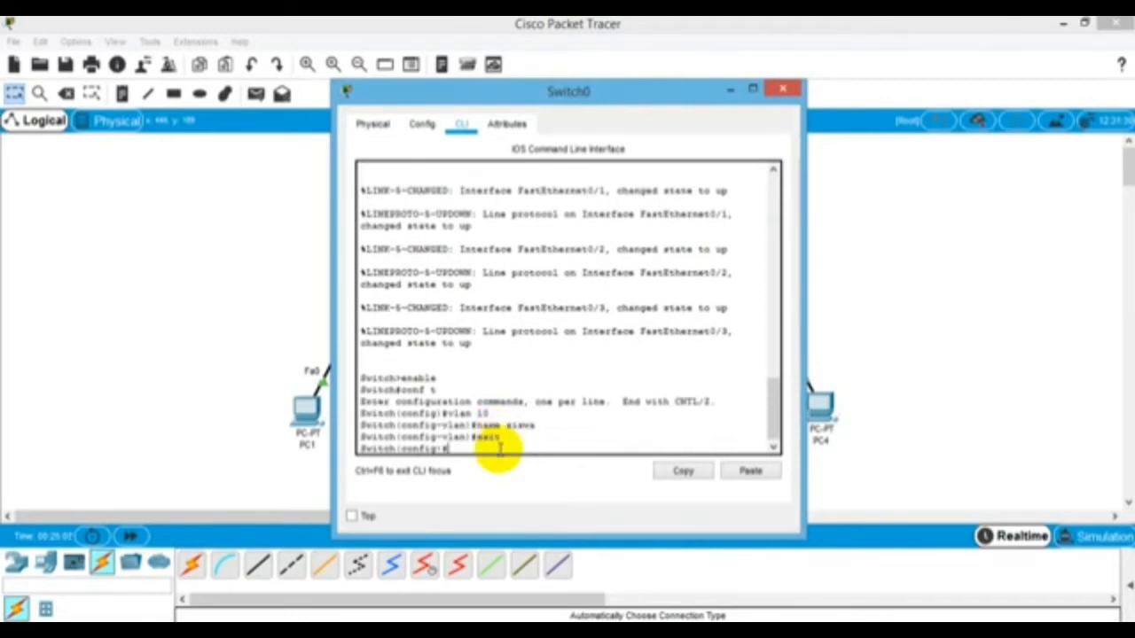
# Set Switch0's interface range fa0/1-2 to access mode in VLAN 10, exit the range and close the switch window
pyautogui.write('int ra fa 0')
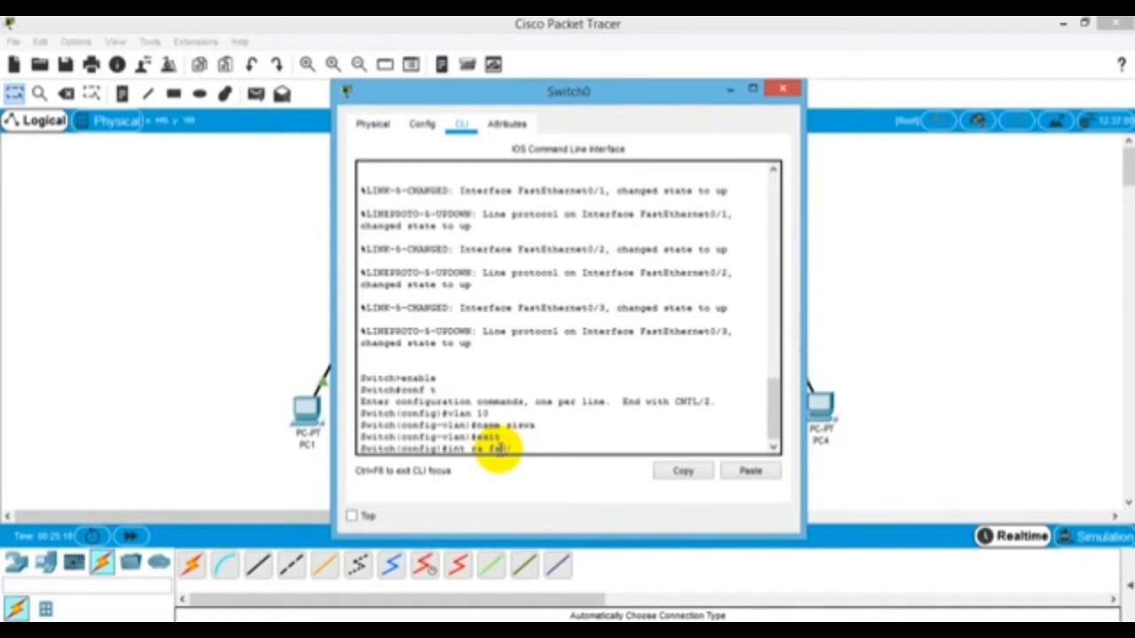
pyautogui.write('1-2')
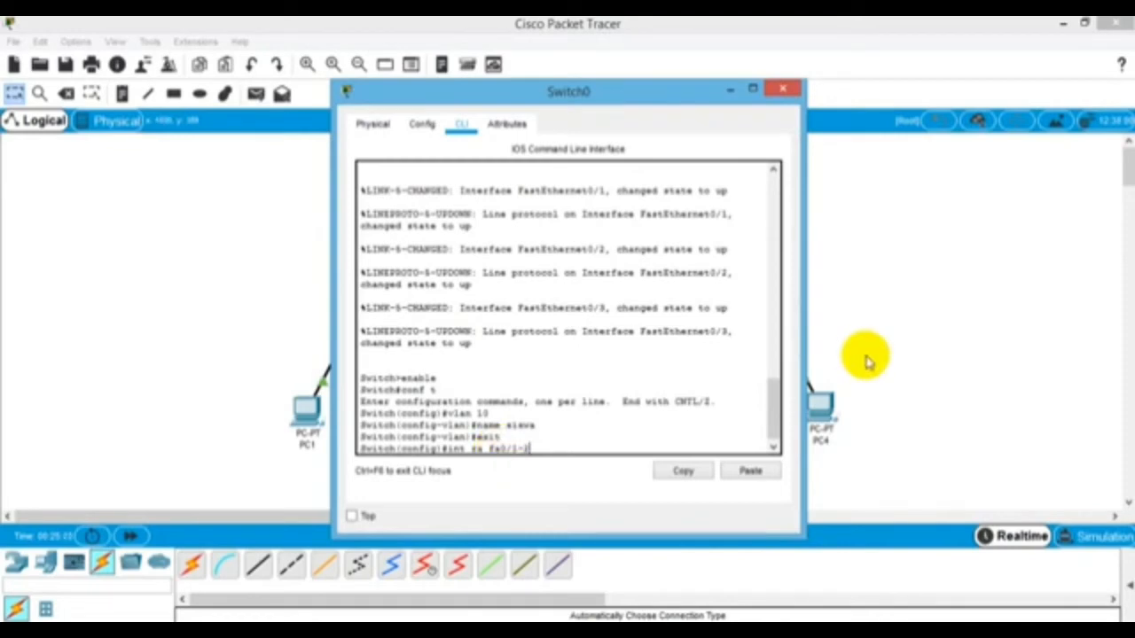
pyautogui.press('Return')
pyautogui.write('sw')
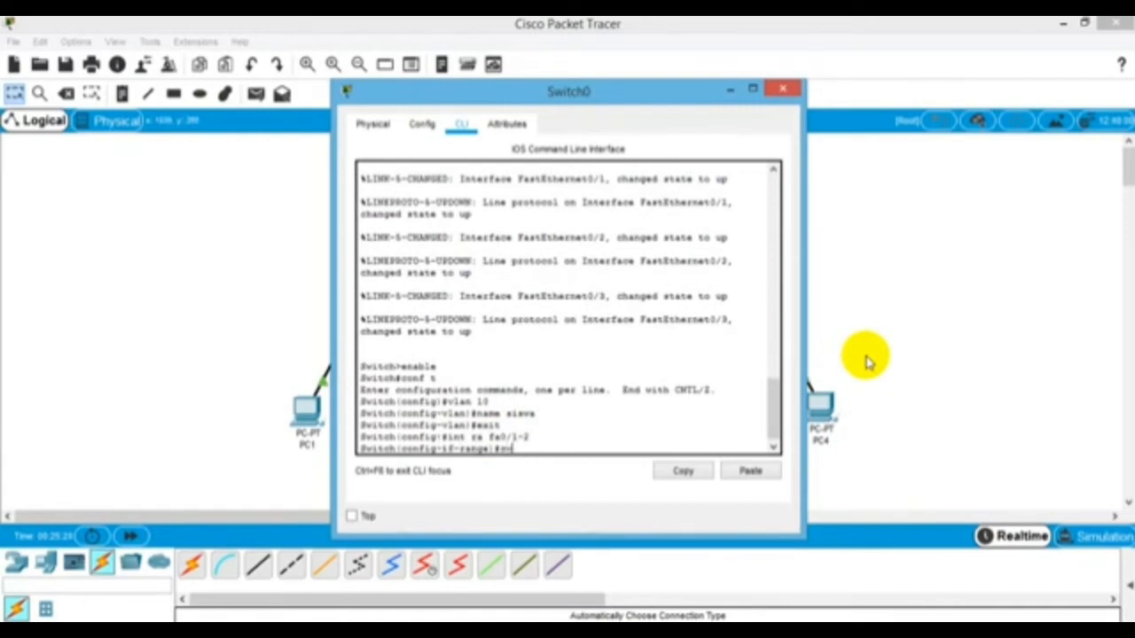
pyautogui.write(' mo ac')
pyautogui.press('Return')
pyautogui.write('s')
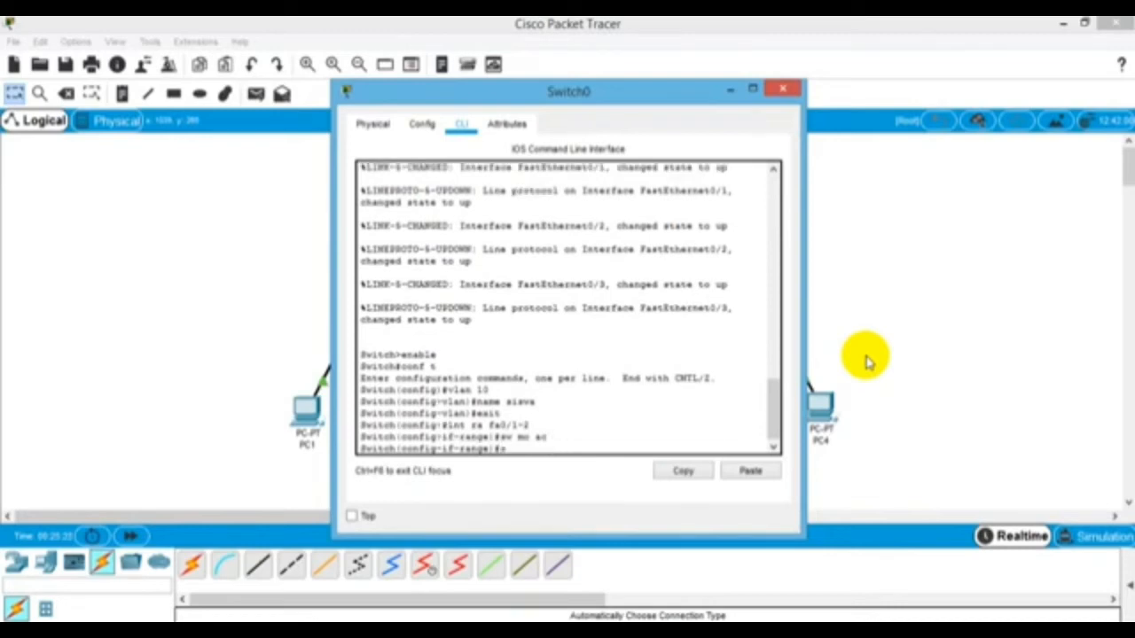
pyautogui.write('w ac vlan 10')
pyautogui.press('Return')
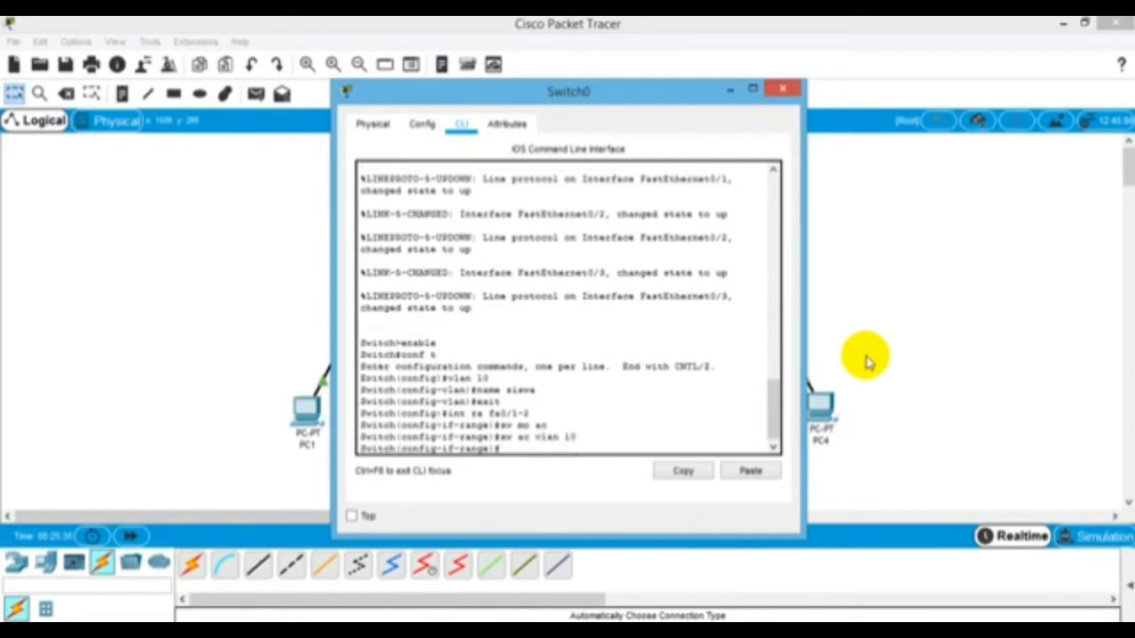
pyautogui.write('exit')
pyautogui.press('Return')
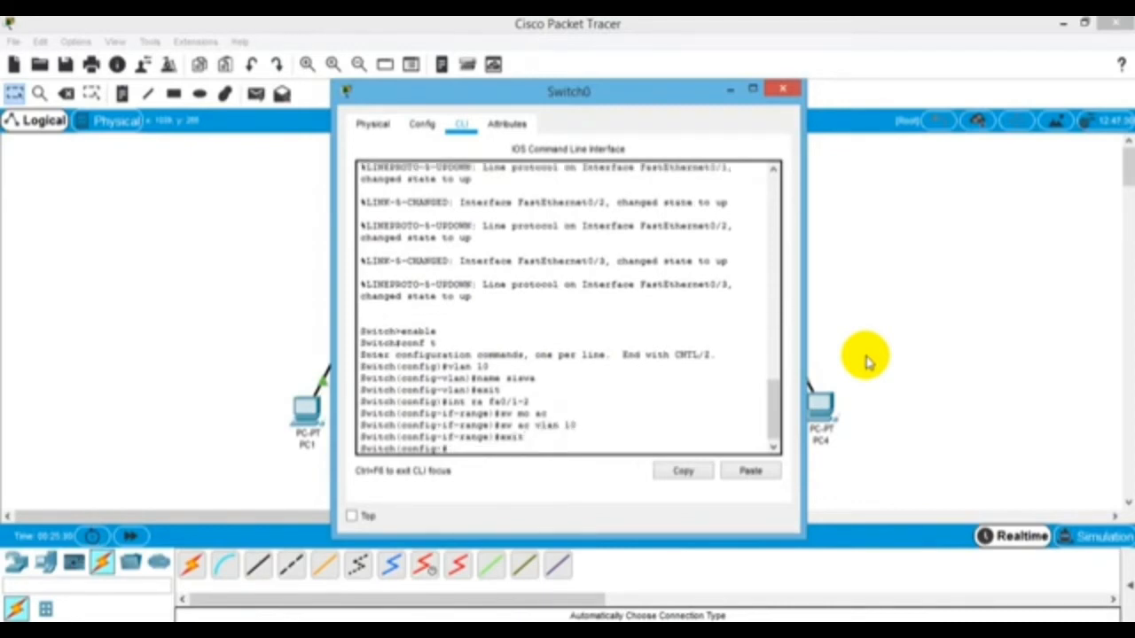
pyautogui.click(783, 89)
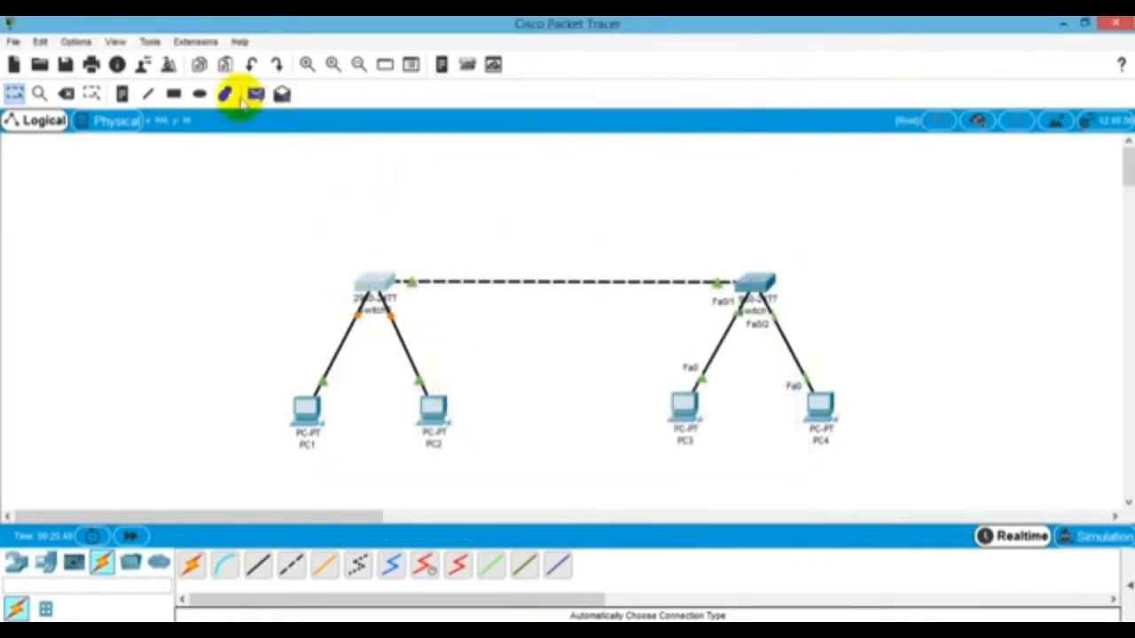
# Draw a green-filled ellipse with a black outline around PC1 and PC2, and close the palette
pyautogui.click(200, 94)
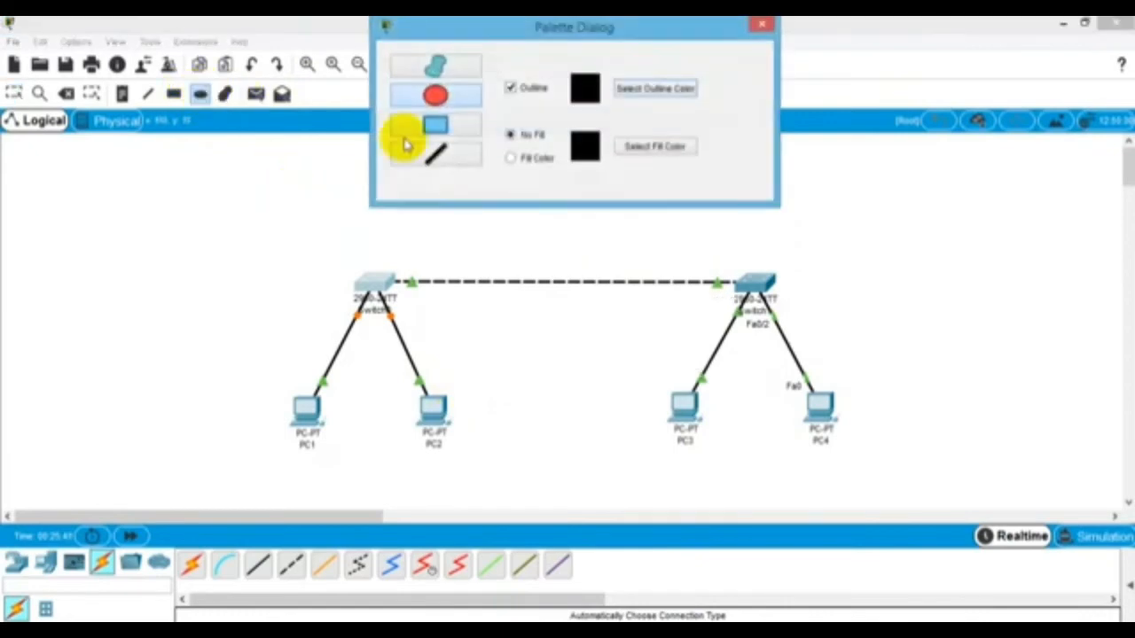
pyautogui.click(538, 159)
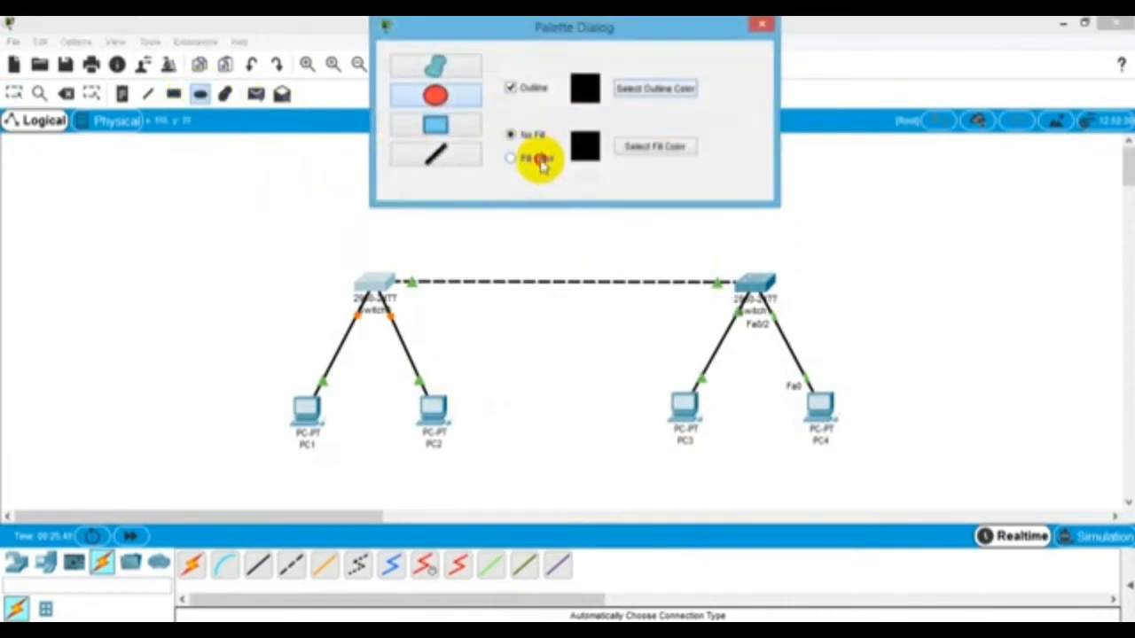
pyautogui.click(643, 146)
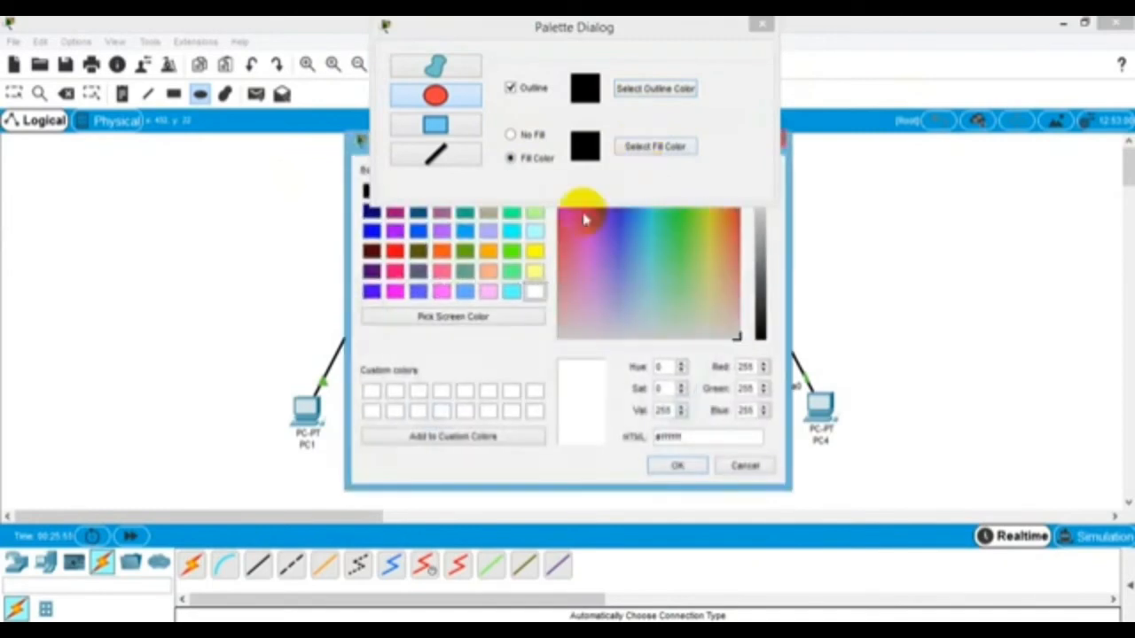
pyautogui.click(512, 251)
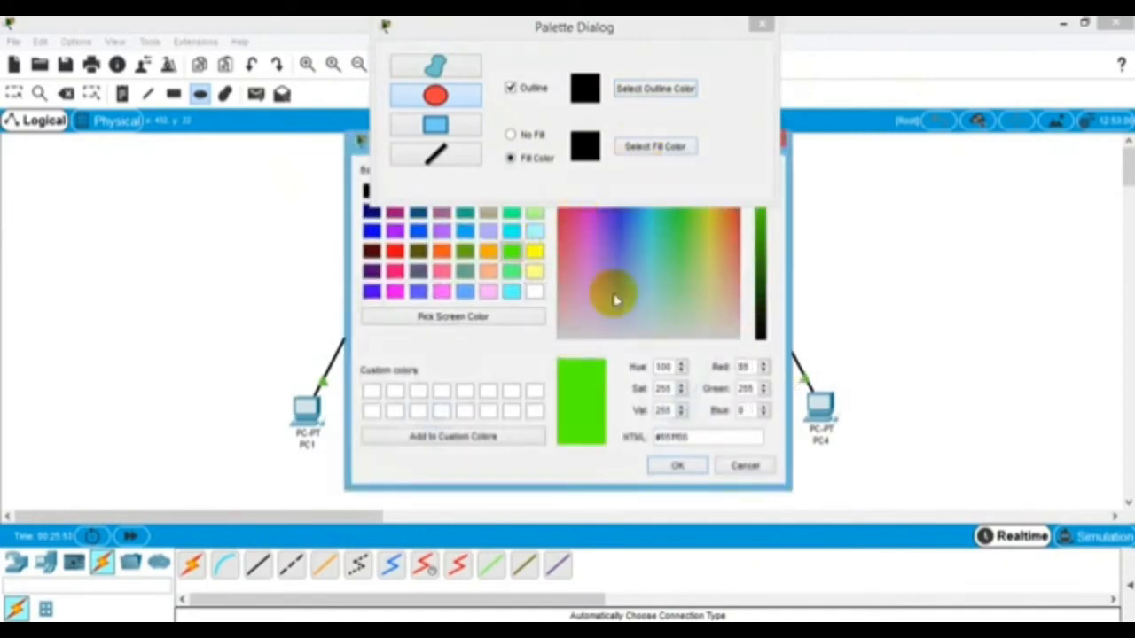
pyautogui.click(698, 466)
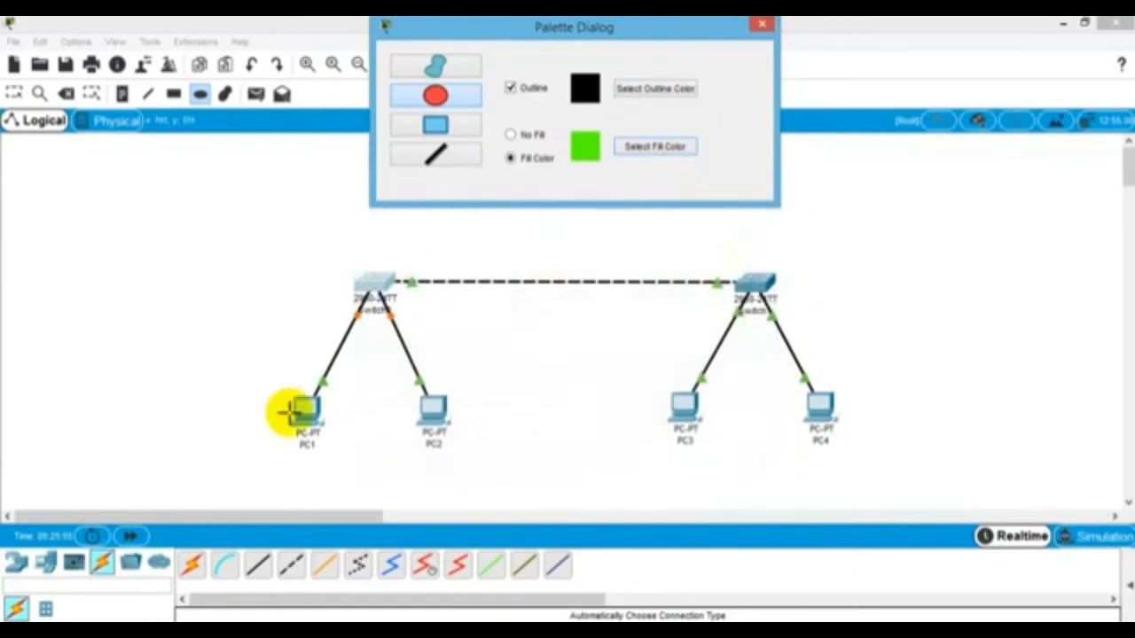
pyautogui.click(250, 342)
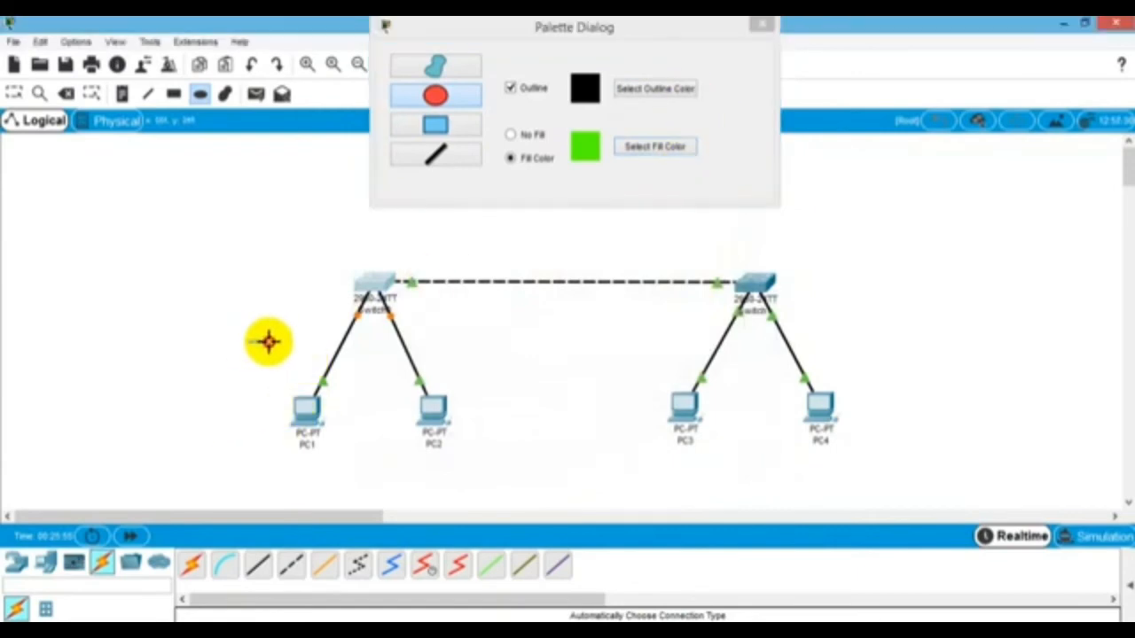
pyautogui.moveTo(249, 341); pyautogui.dragTo(508, 489)
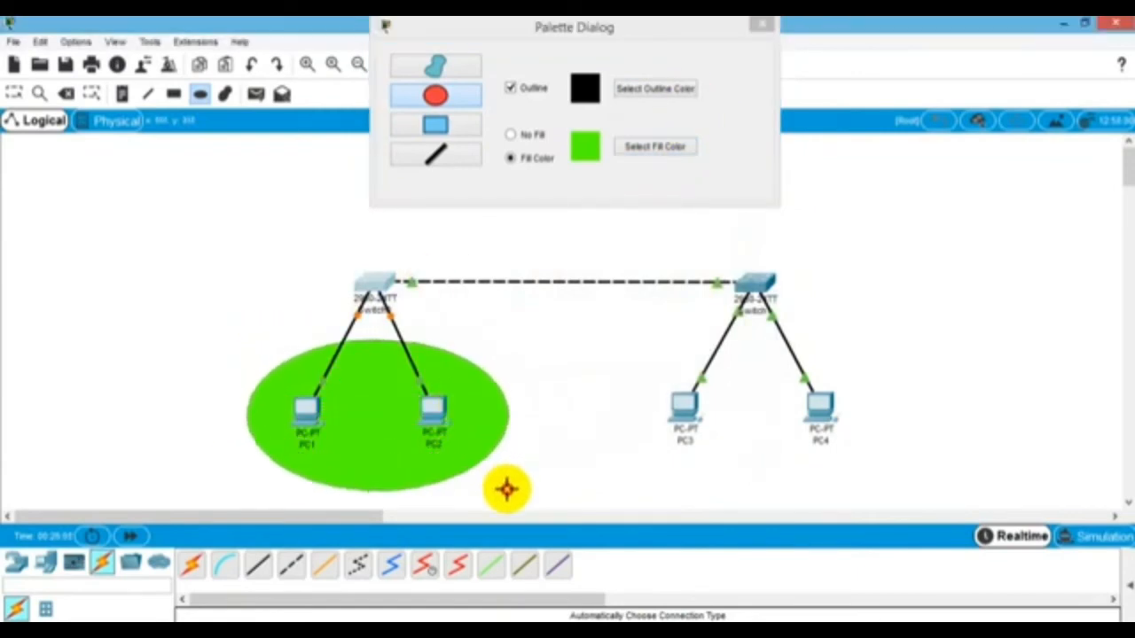
pyautogui.click(764, 32)
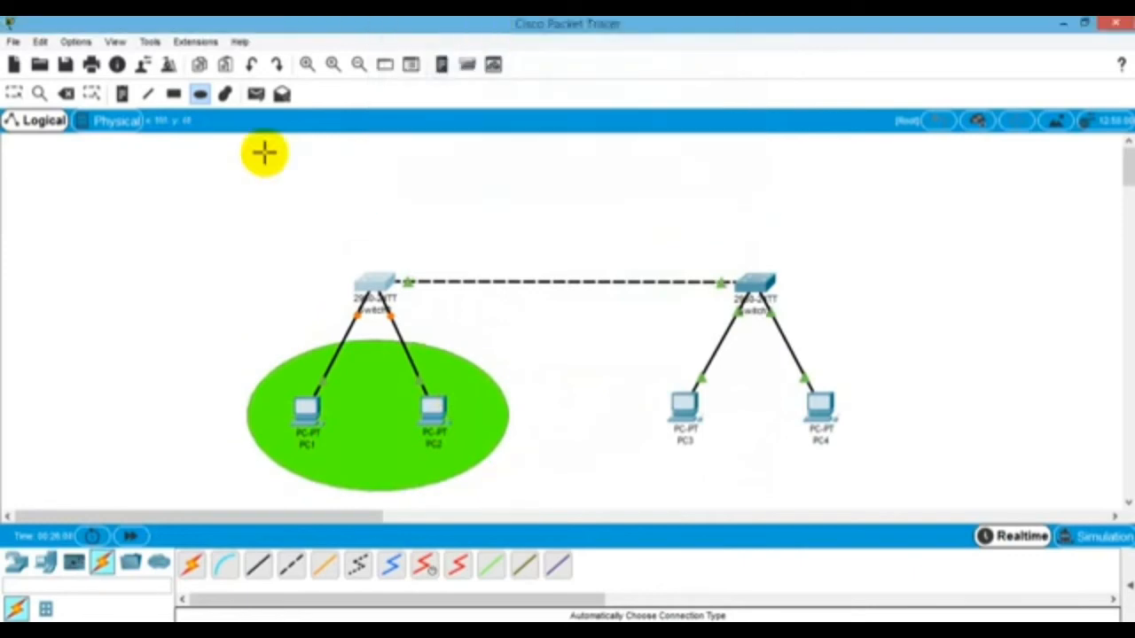
# Place the note "VLAN 10 : SISWA" inside the green ellipse below PC1 and PC2, and return to the Select tool
pyautogui.click(121, 94)
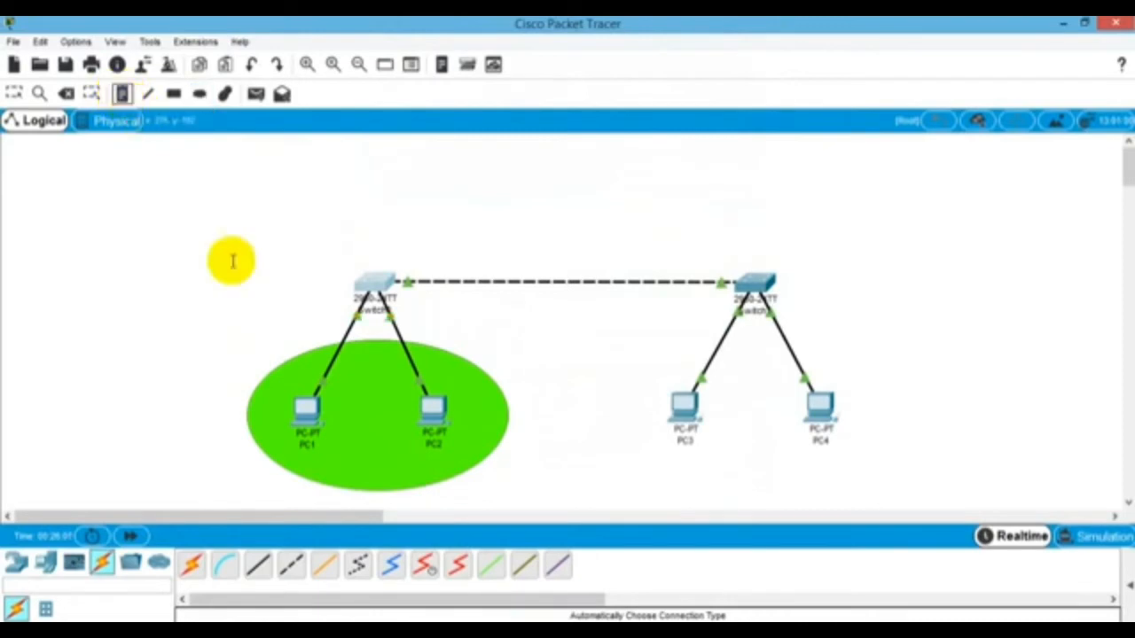
pyautogui.click(332, 463)
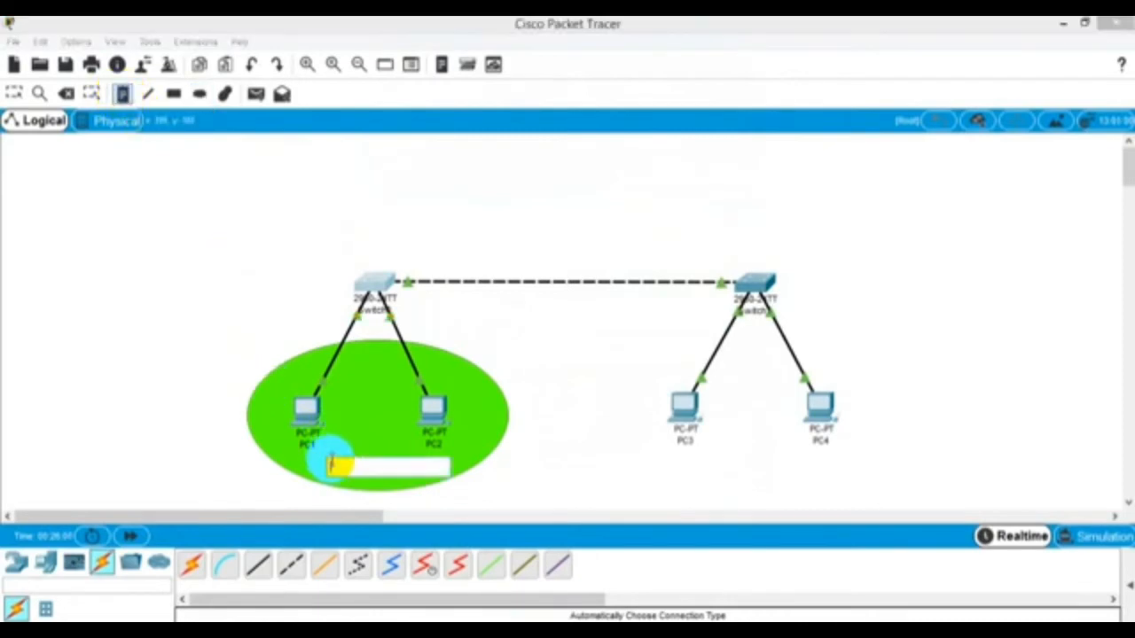
pyautogui.write('VLAN 1')
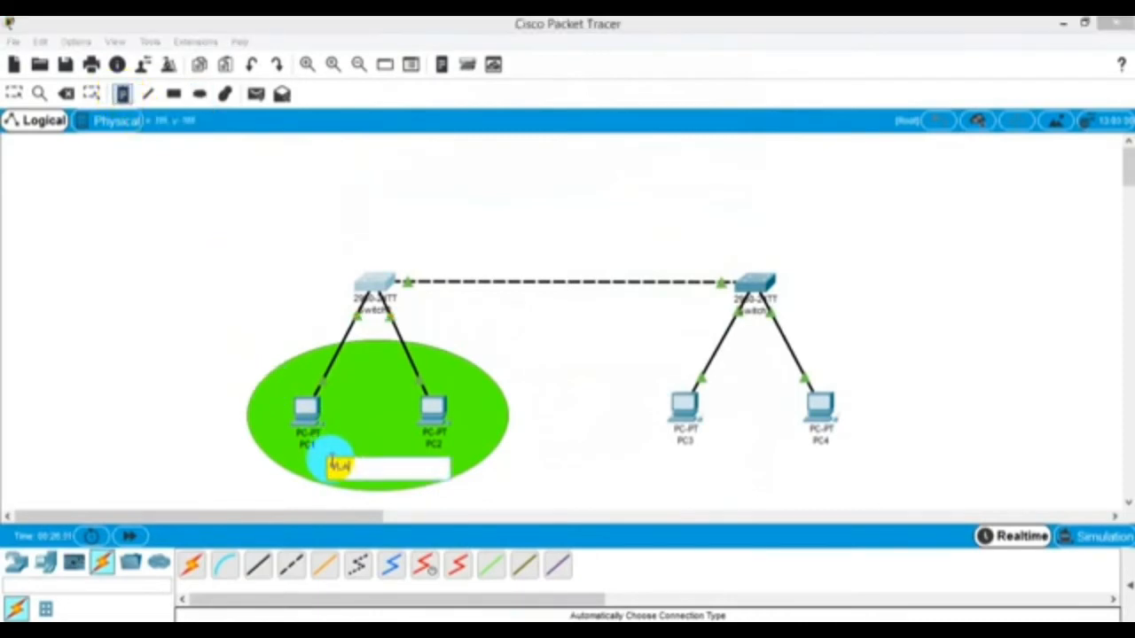
pyautogui.write('0 ')
pyautogui.write(': Sales')
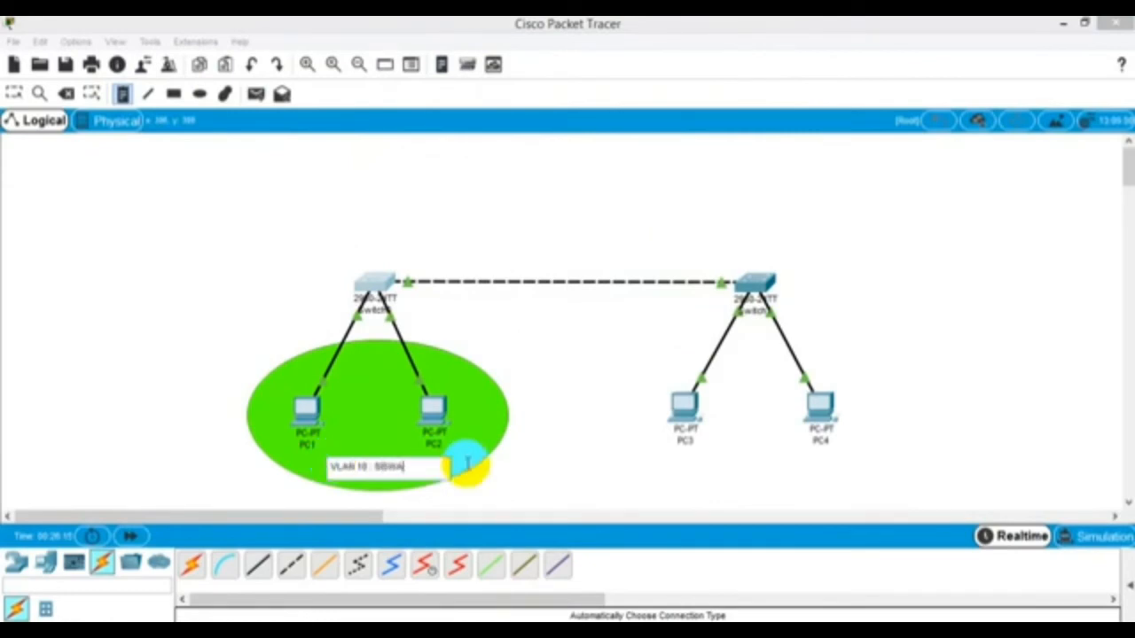
pyautogui.click(540, 471)
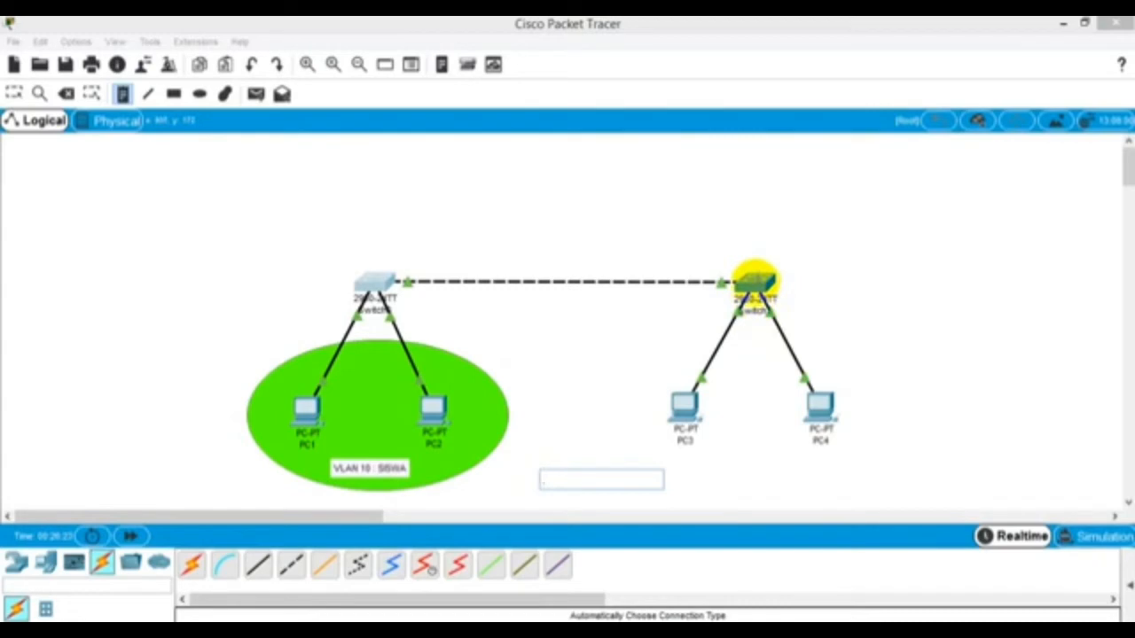
pyautogui.click(15, 93)
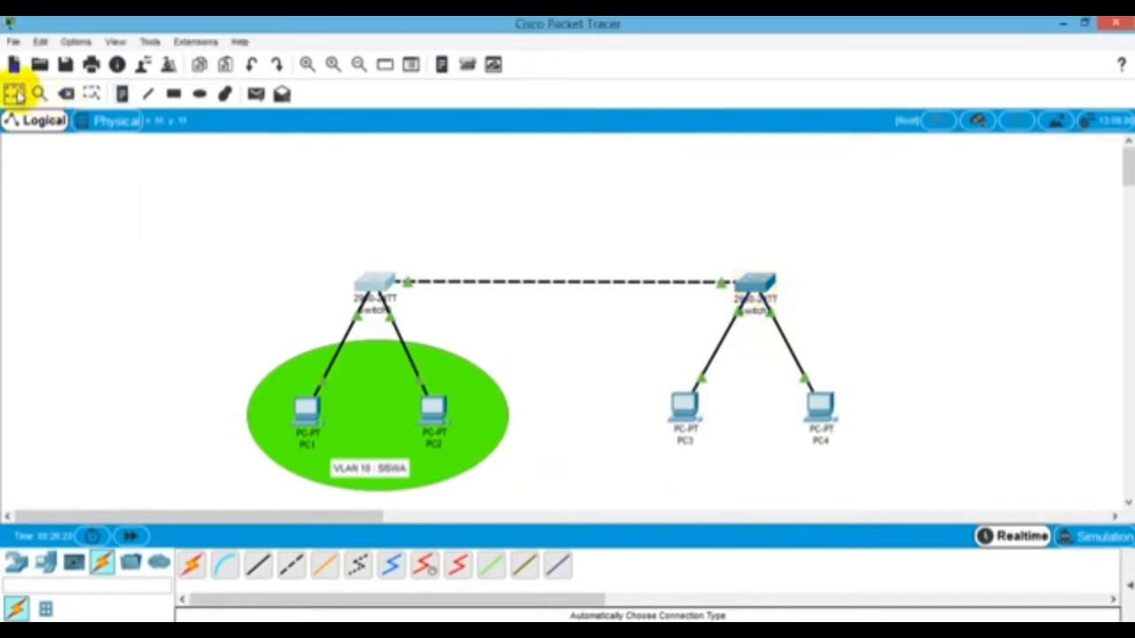
# Open Switch1's command line, enter privileged mode with enable, and enter global configuration mode with conf t
pyautogui.click(756, 286)
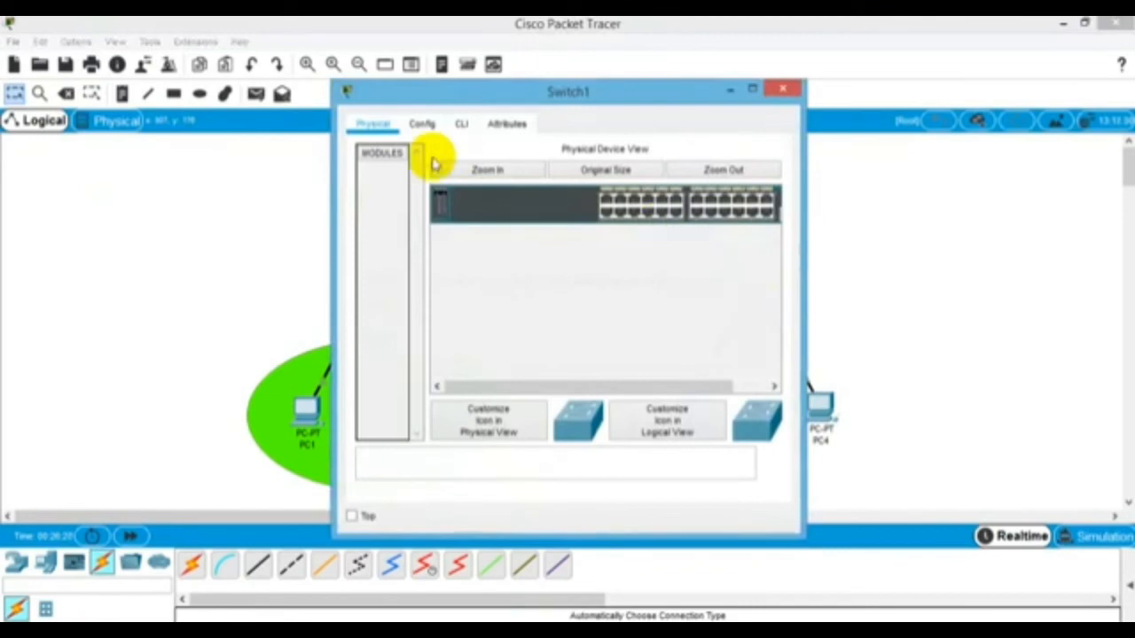
pyautogui.click(460, 126)
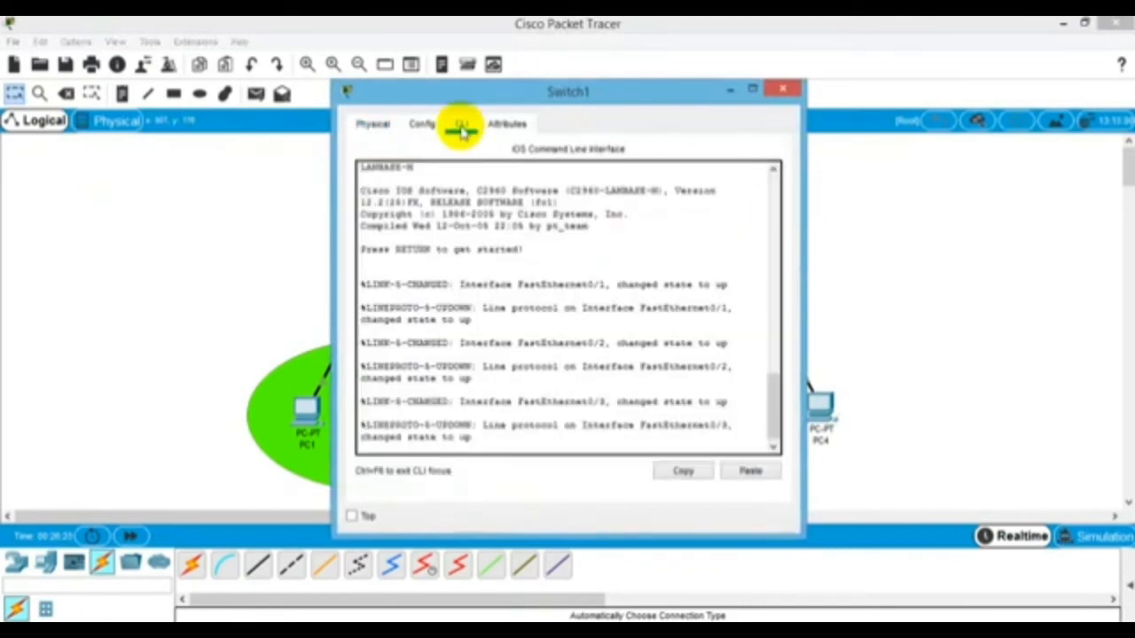
pyautogui.click(503, 449)
pyautogui.press('Return')
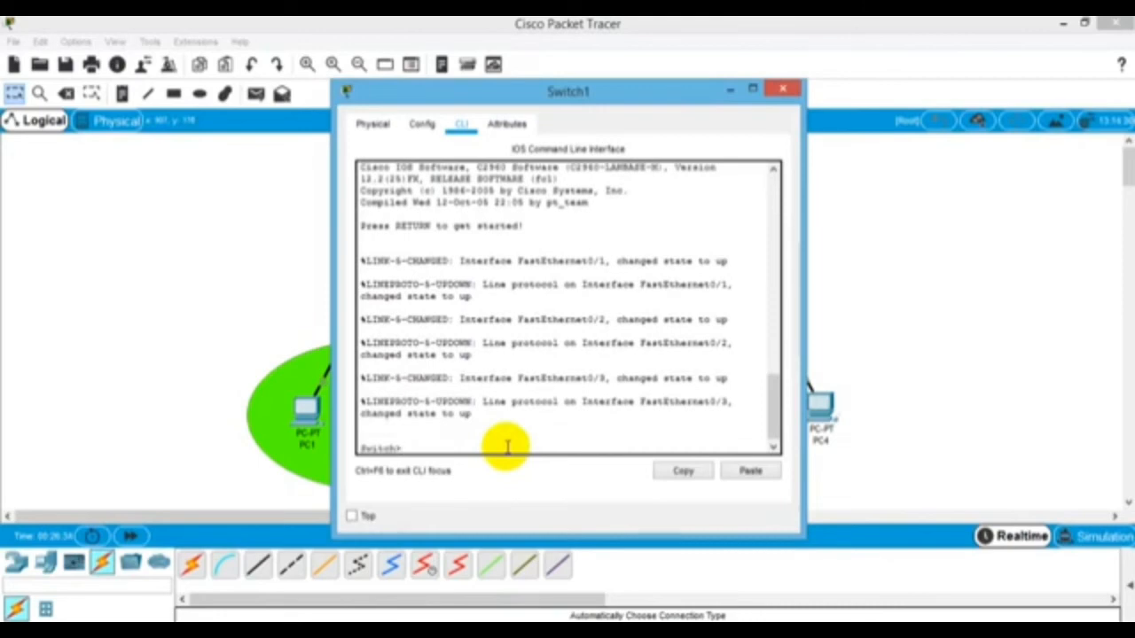
pyautogui.write('enable')
pyautogui.press('Return')
pyautogui.write('co')
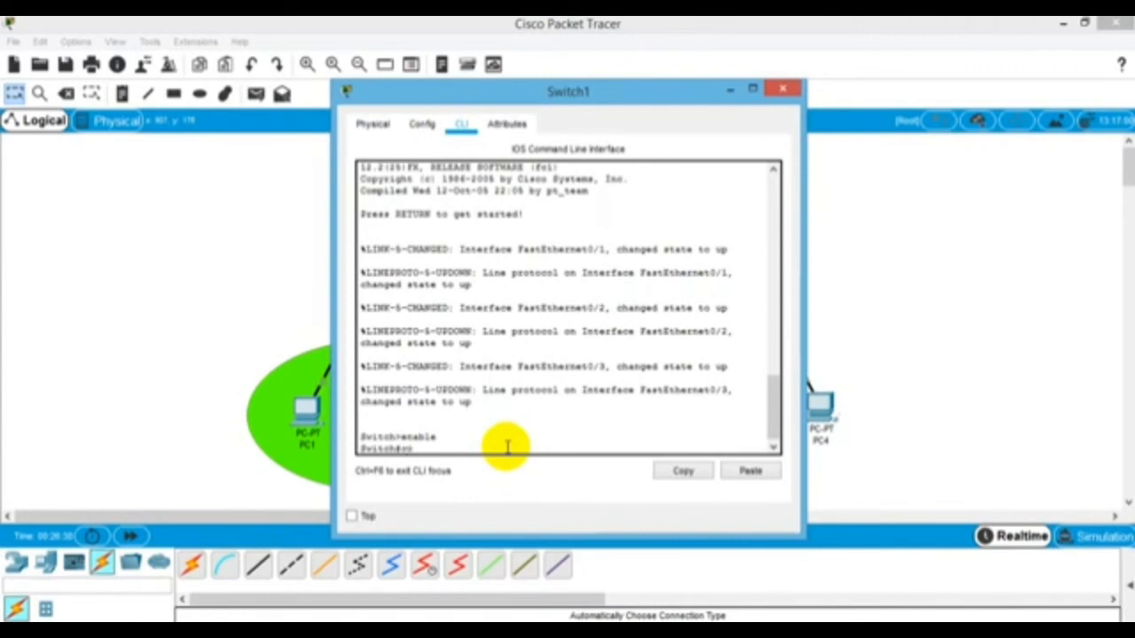
pyautogui.write('nf t')
pyautogui.press('Return')
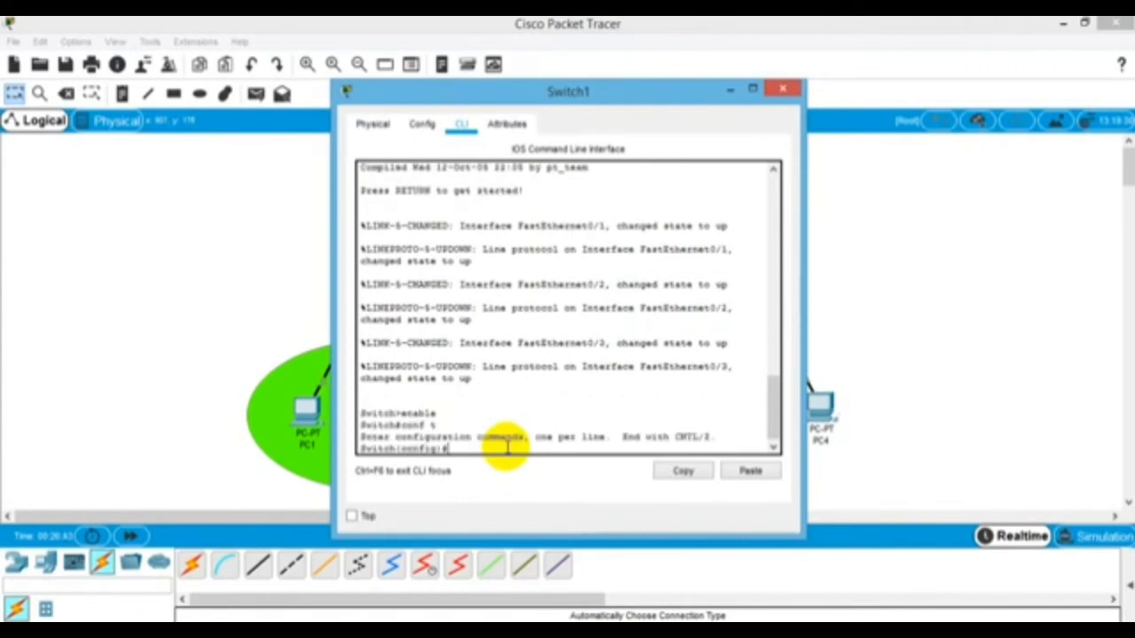
# Create VLAN 20 on Switch1, name it guru, and return to global configuration mode
pyautogui.write('vlan 20')
pyautogui.press('Return')
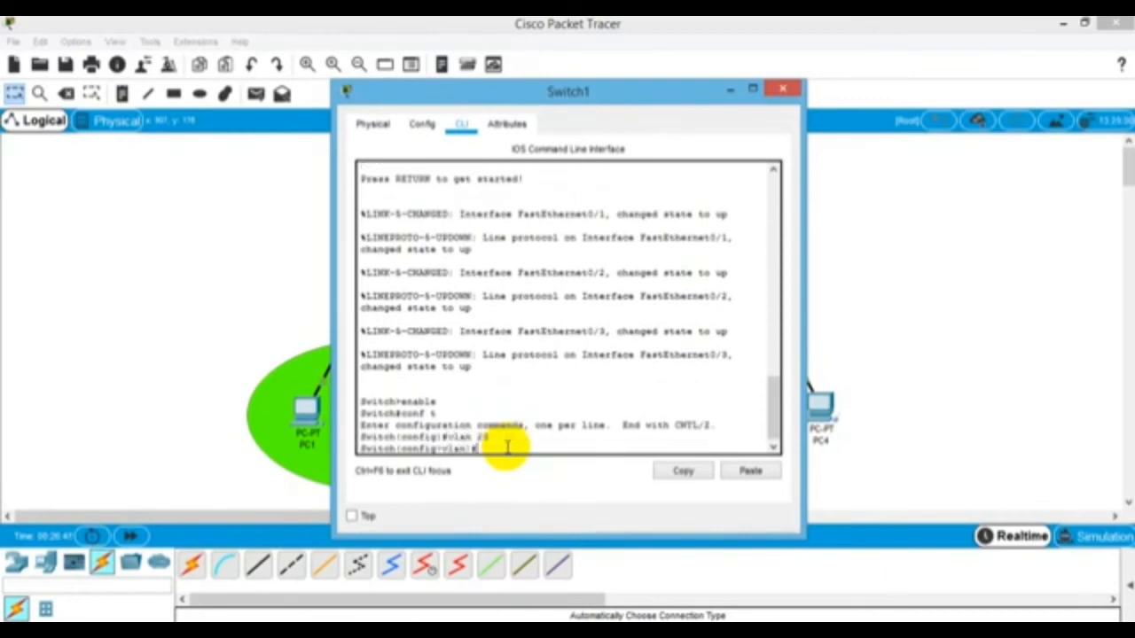
pyautogui.write('name Lord')
pyautogui.press('Return')
pyautogui.write('exit')
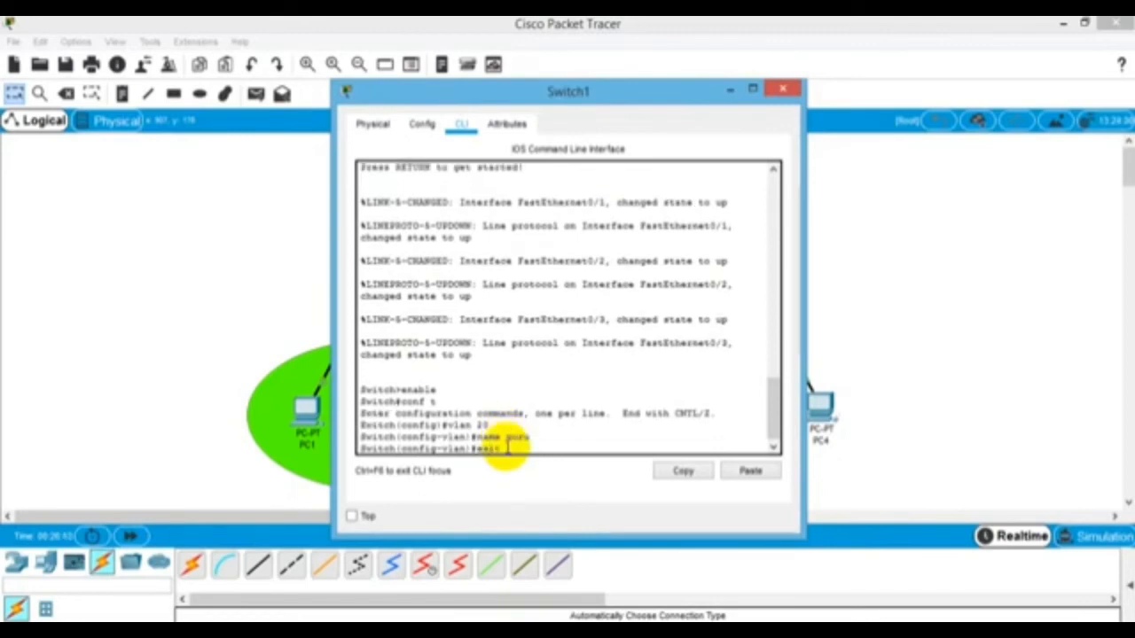
pyautogui.press('Return')
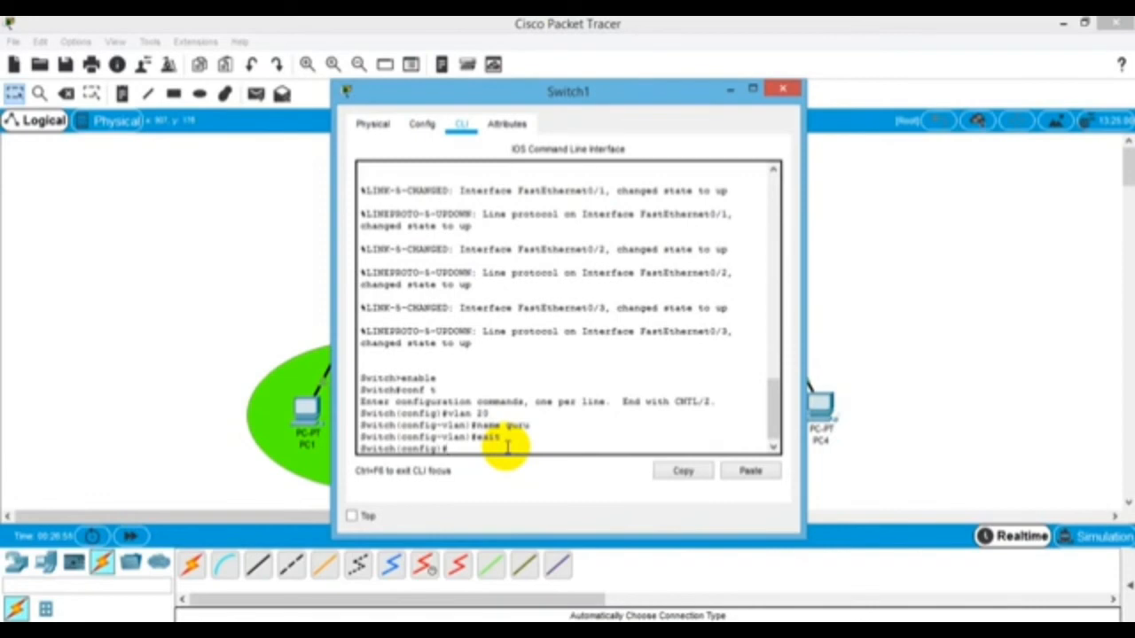
# Set Switch1's interface range fa0/1-2 to access mode in VLAN 20, exit the range and close the switch window
pyautogui.write('int ra fa0/')
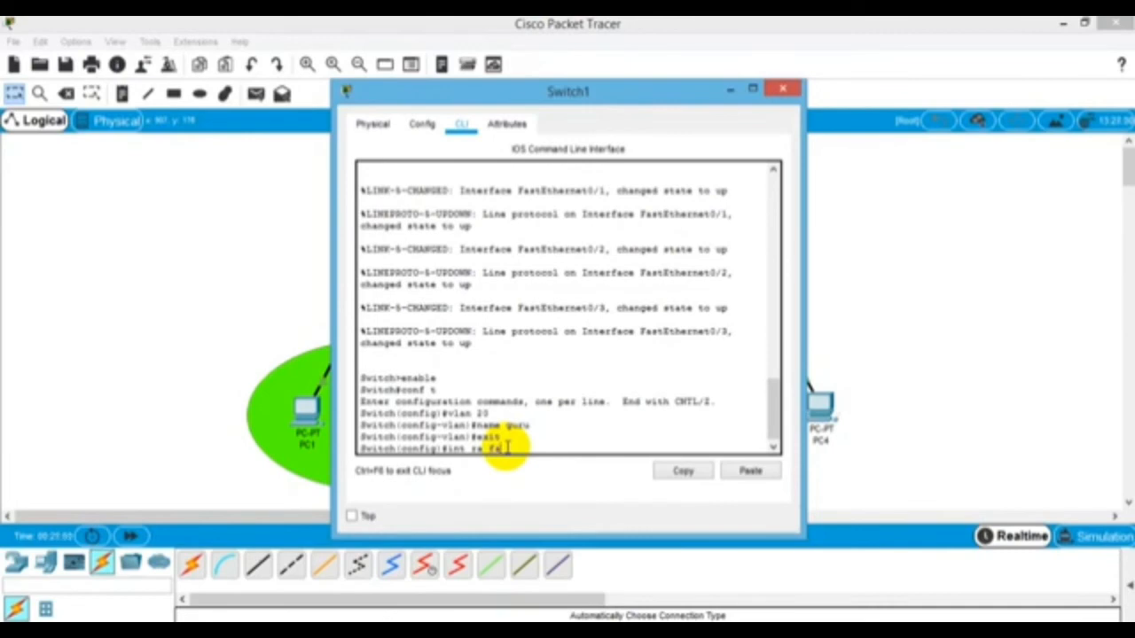
pyautogui.write('1-2')
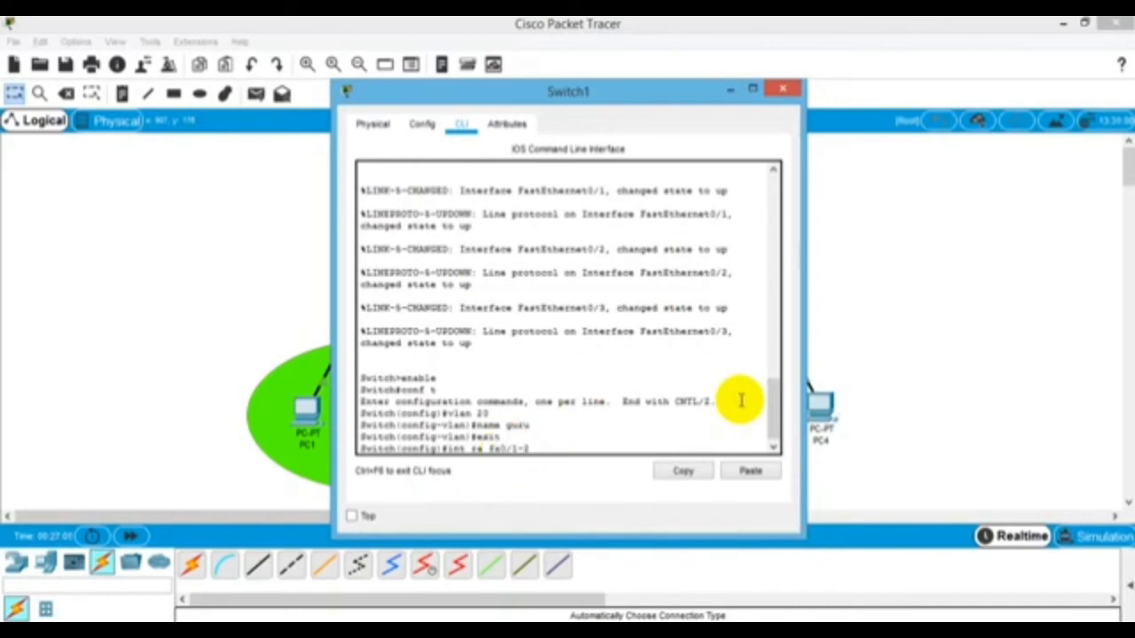
pyautogui.press('Return')
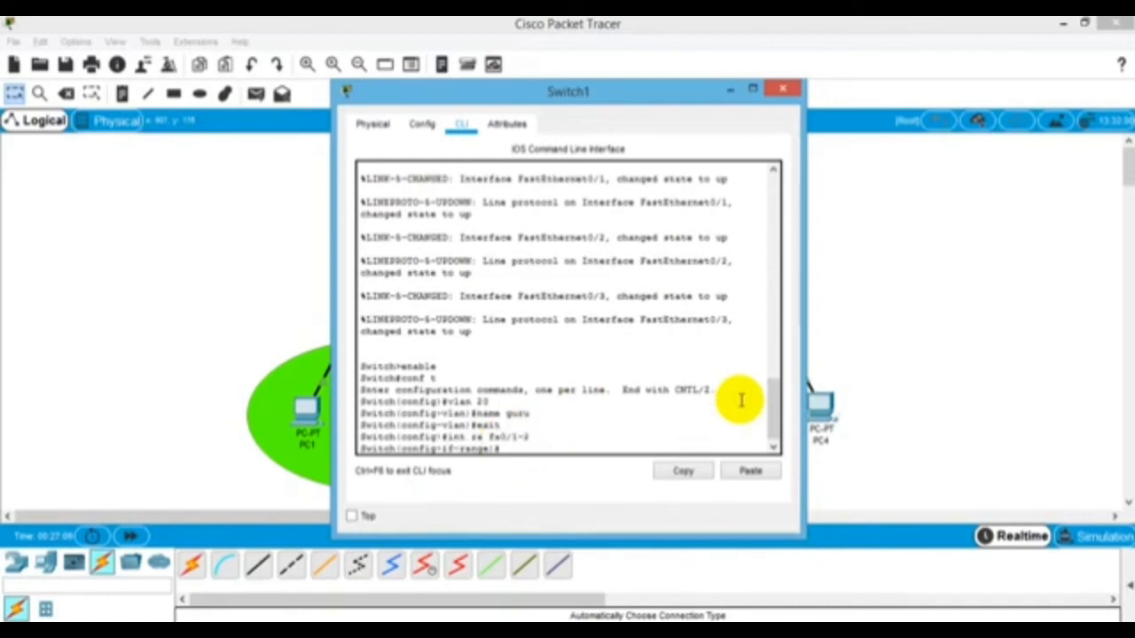
pyautogui.write('sw mo ac')
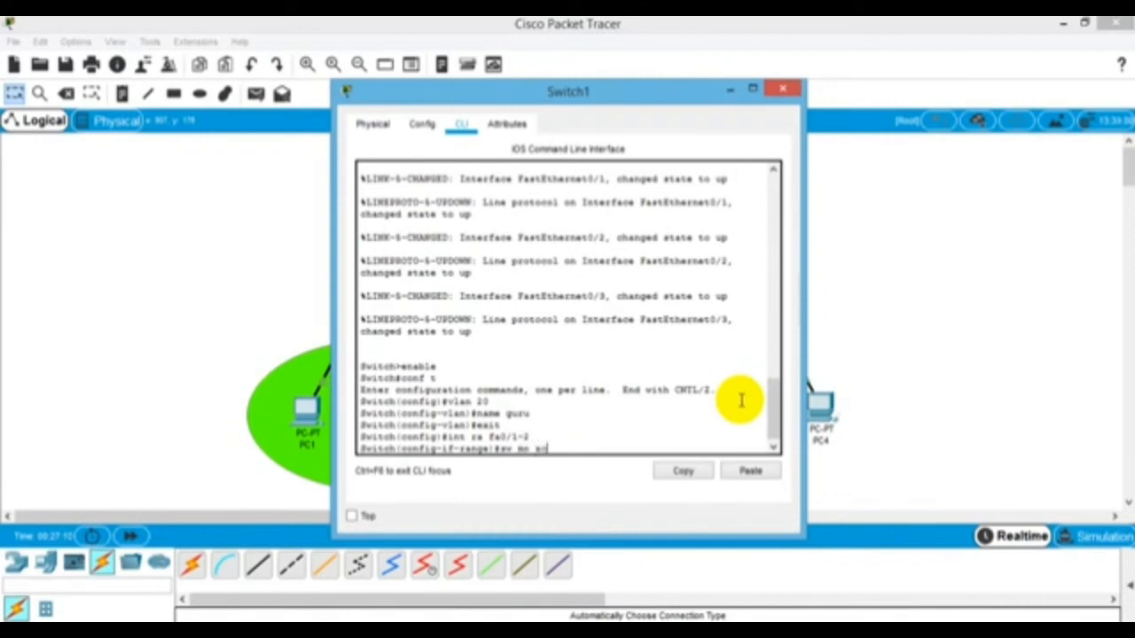
pyautogui.press('Return')
pyautogui.write('sw ac')
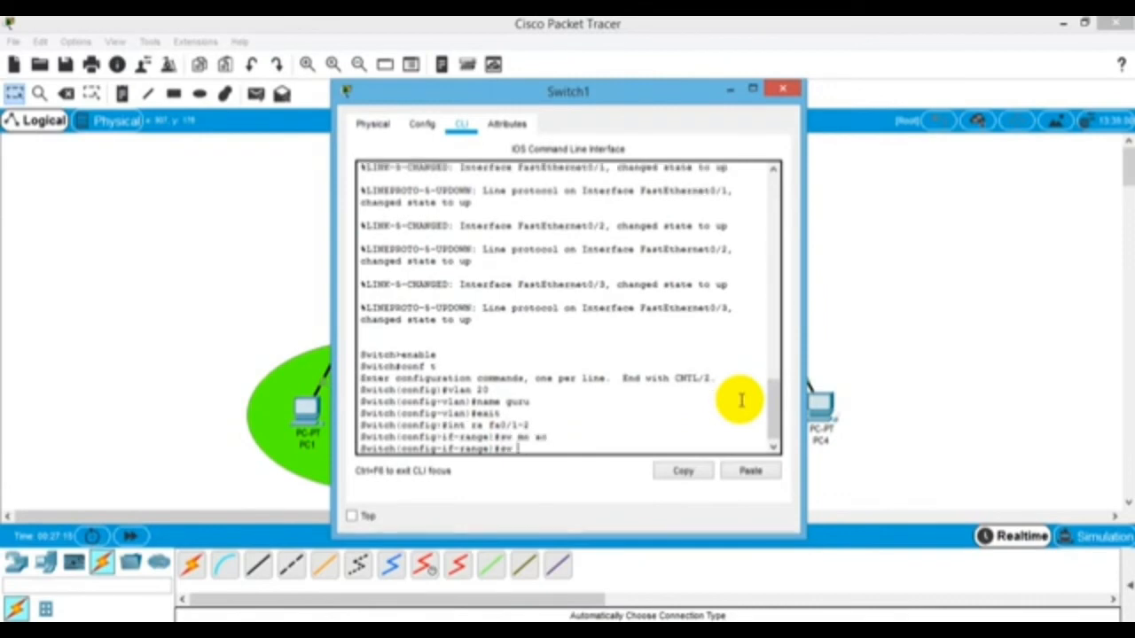
pyautogui.write(' vlan 20')
pyautogui.press('Return')
pyautogui.write('sw')
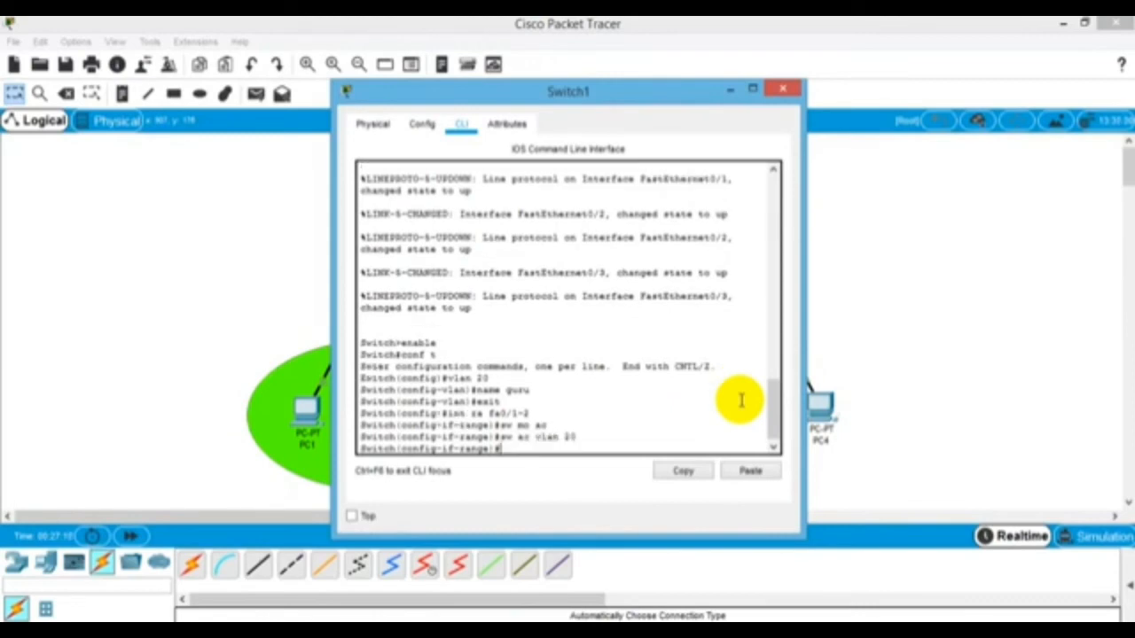
pyautogui.write('it')
pyautogui.press('Return')
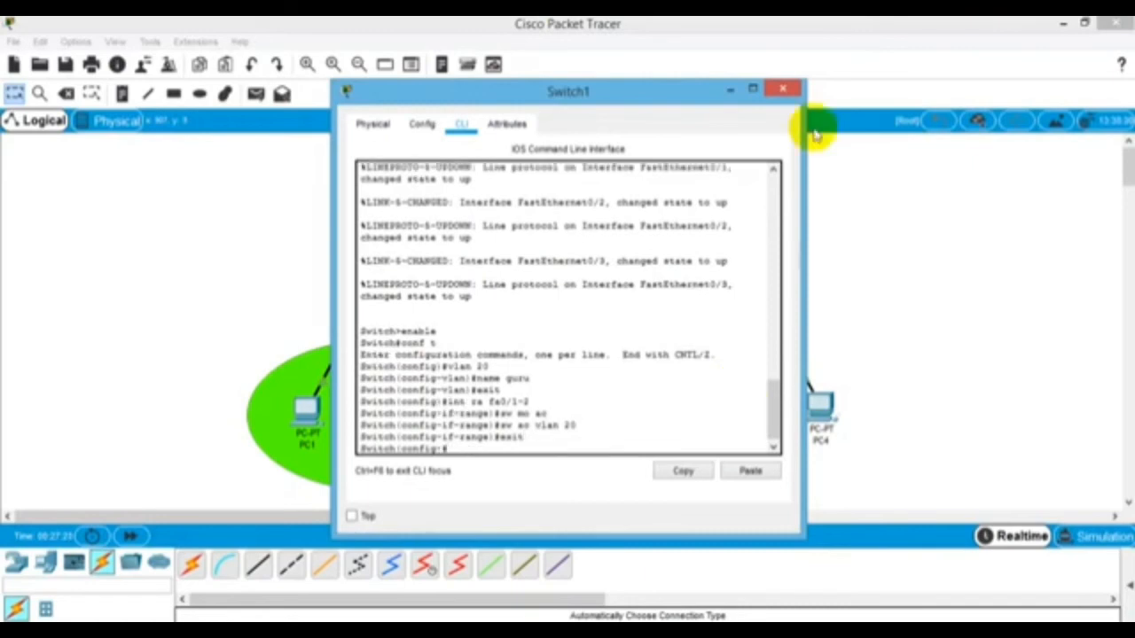
pyautogui.click(784, 92)
pyautogui.click(783, 92)
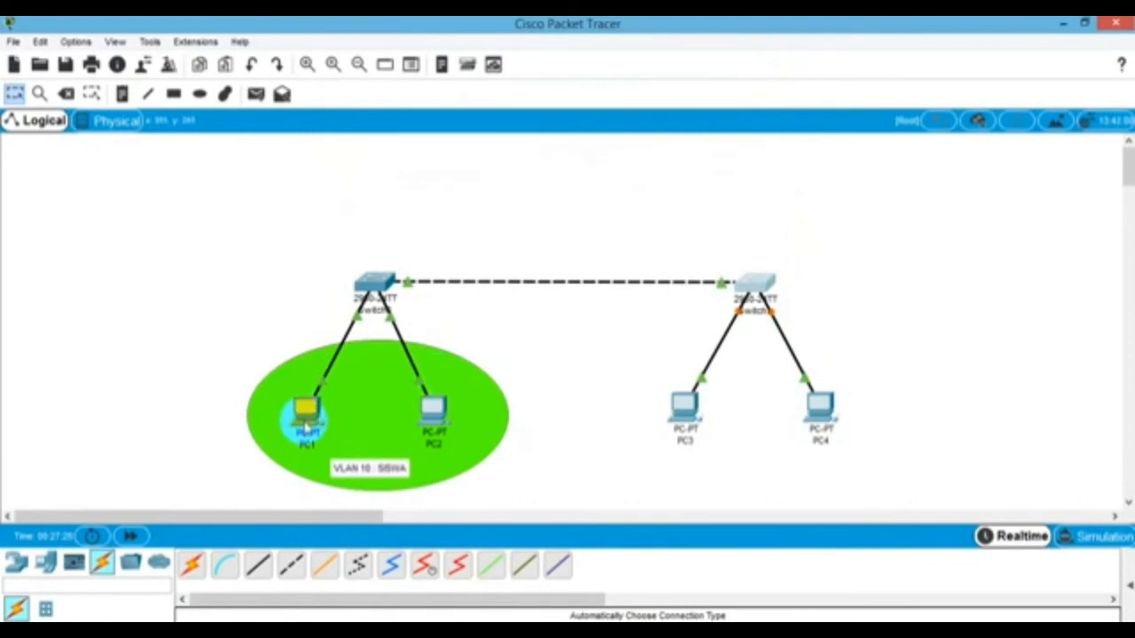
# Ping 192.168.10.2 from PC1's Command Prompt to test connectivity within VLAN 10
pyautogui.moveTo(310, 425)
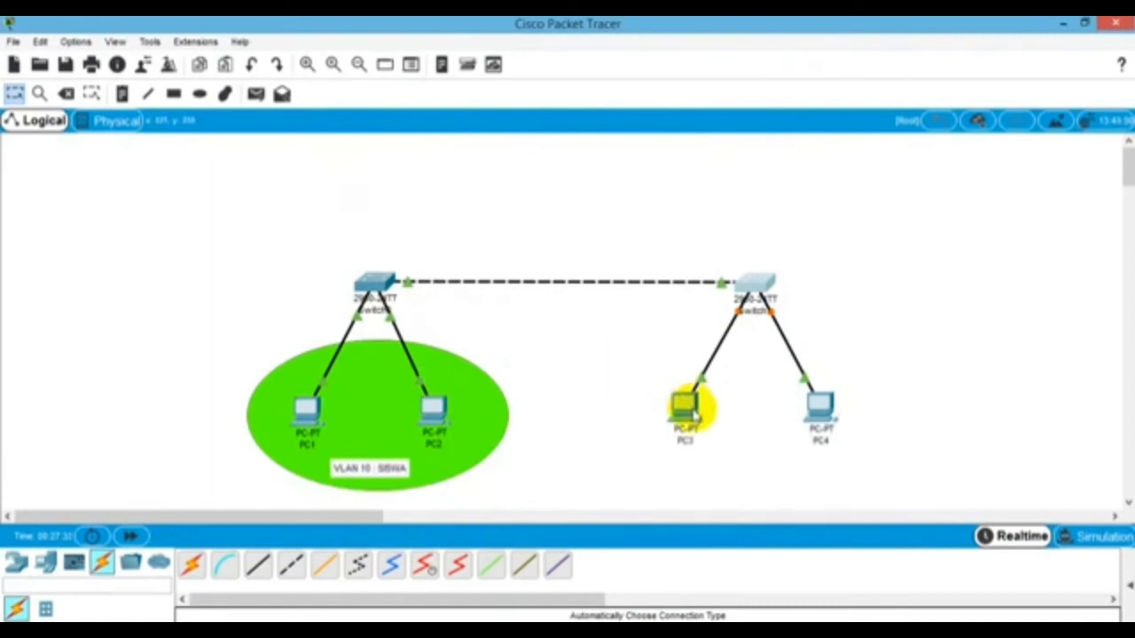
pyautogui.click(304, 411)
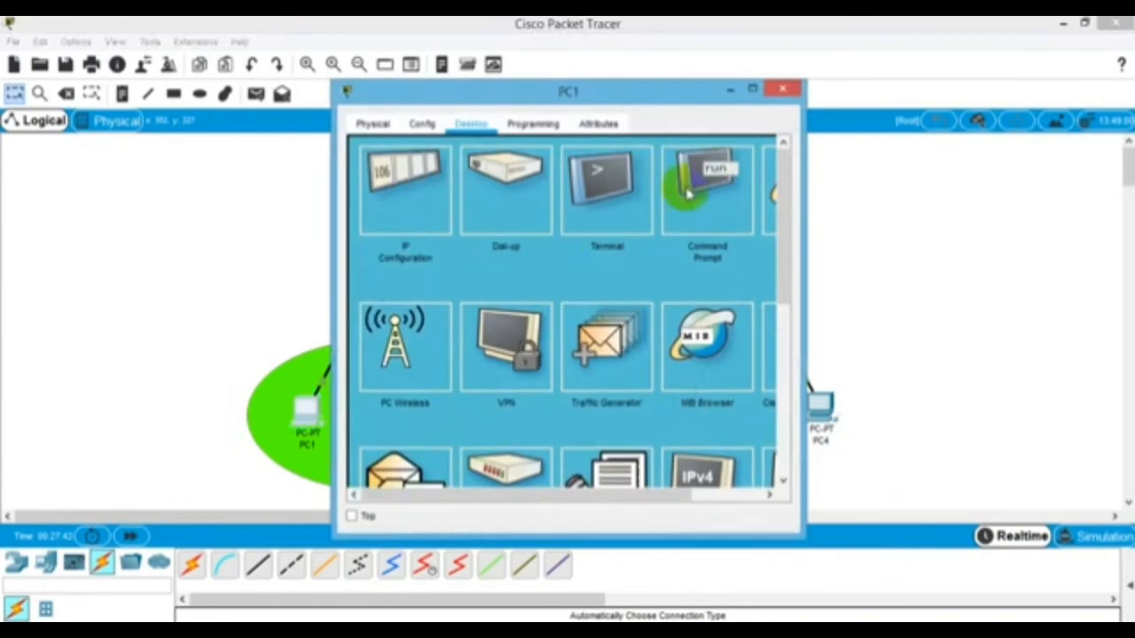
pyautogui.click(729, 196)
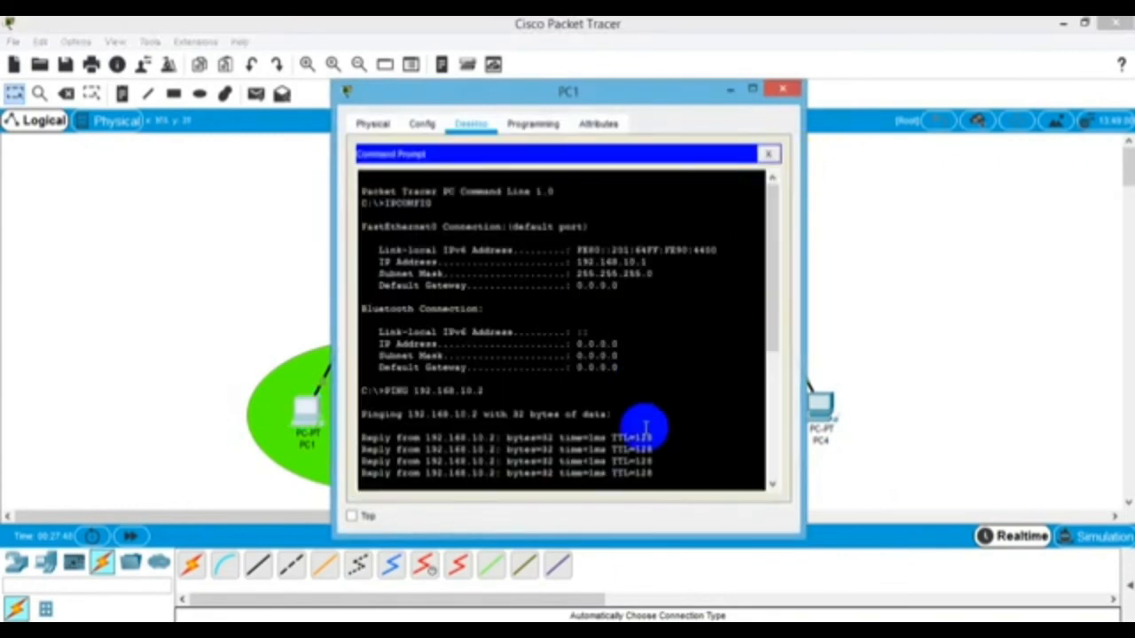
pyautogui.click(699, 474)
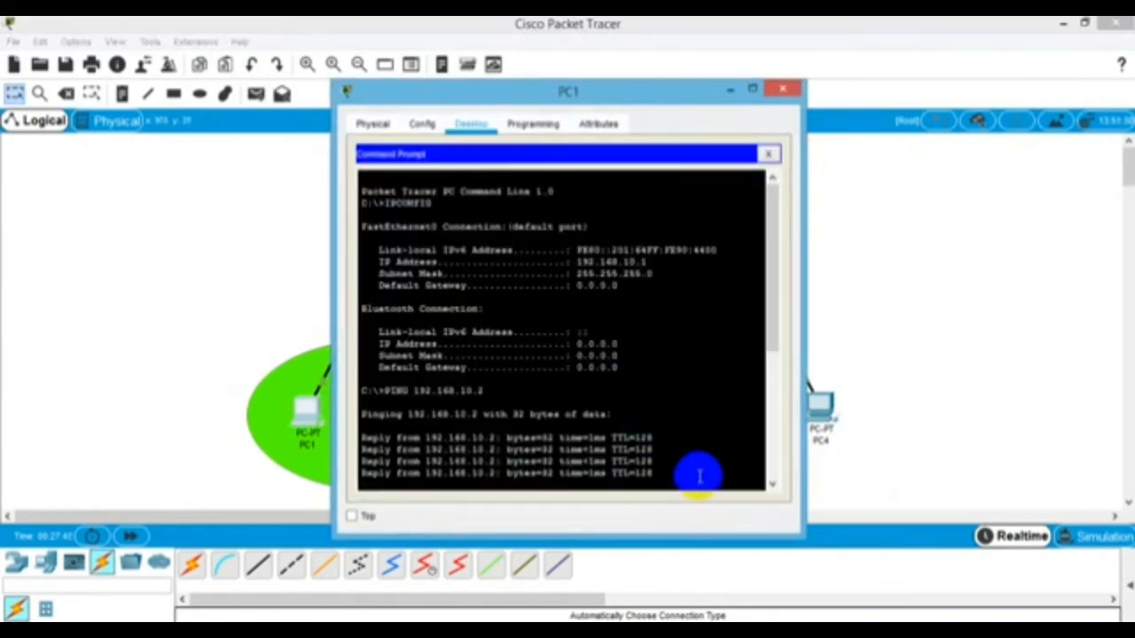
pyautogui.press('Return')
pyautogui.write('ping ')
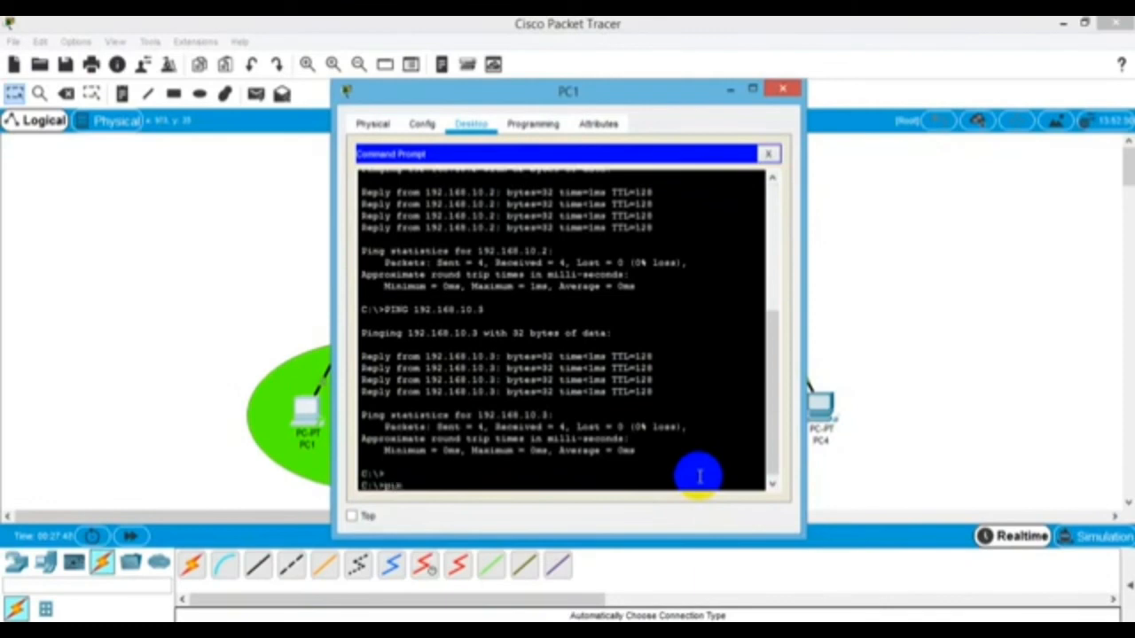
pyautogui.write('192.168.10.4')
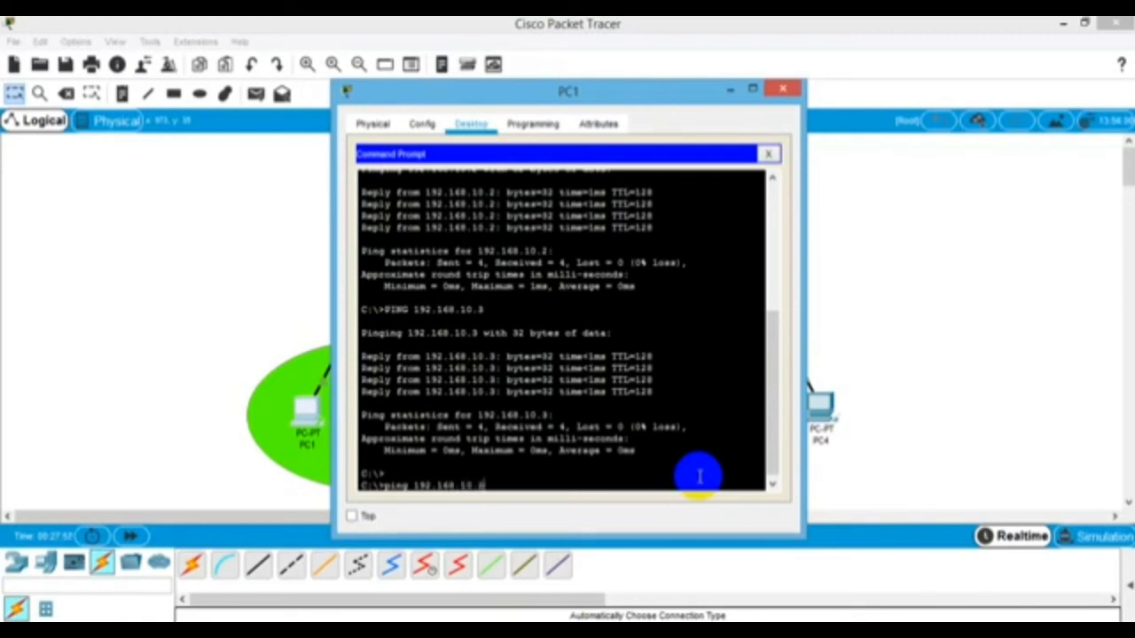
pyautogui.press('Return')
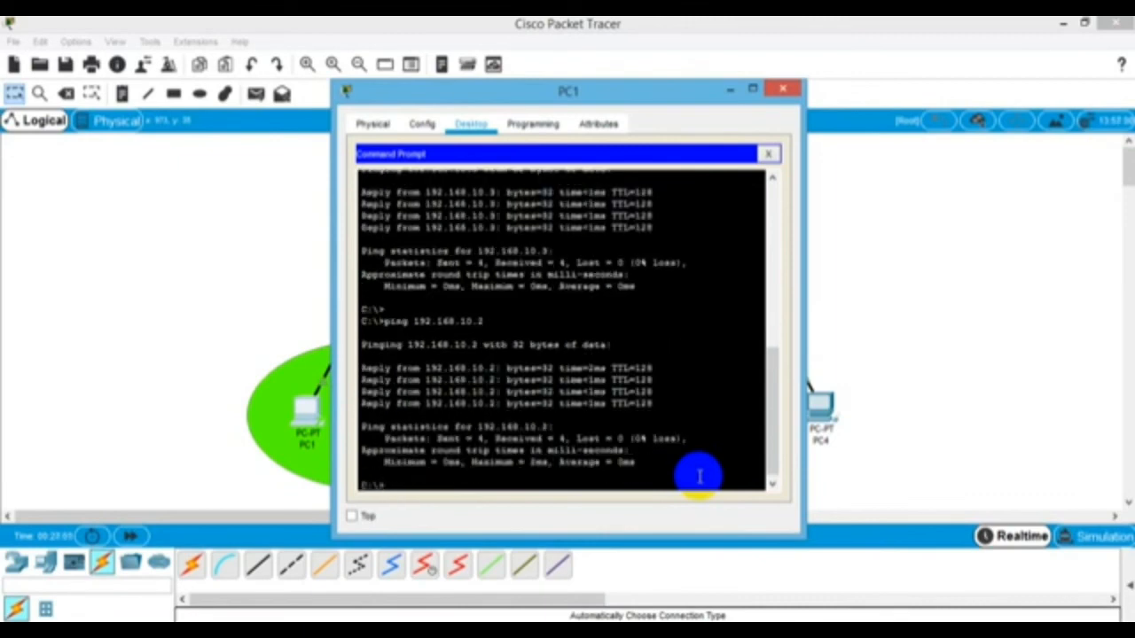
# Ping 192.168.10.3 from PC1 to test connectivity to the other VLAN, and close the PC1 window
pyautogui.press('Up')
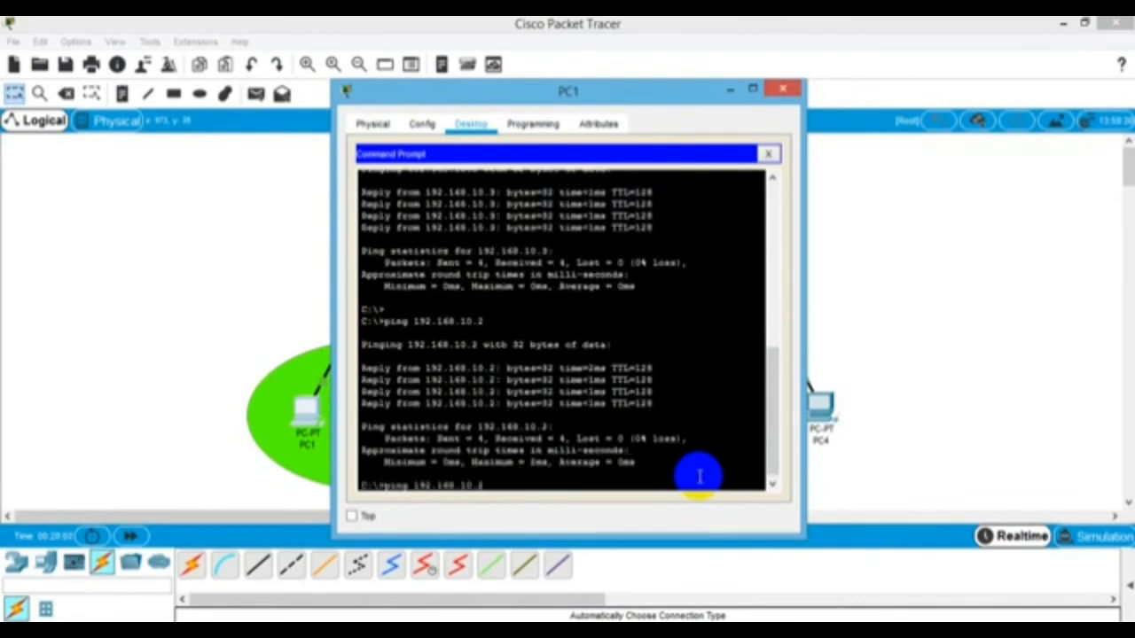
pyautogui.press('BackSpace')
pyautogui.write('3')
pyautogui.press('Return')
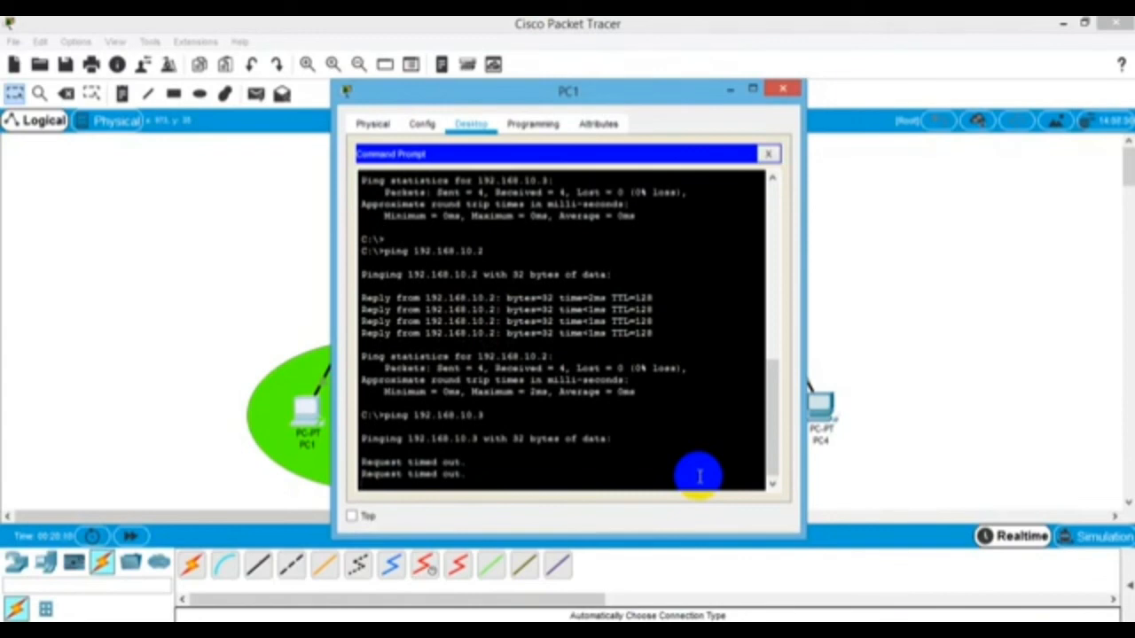
pyautogui.click(789, 91)
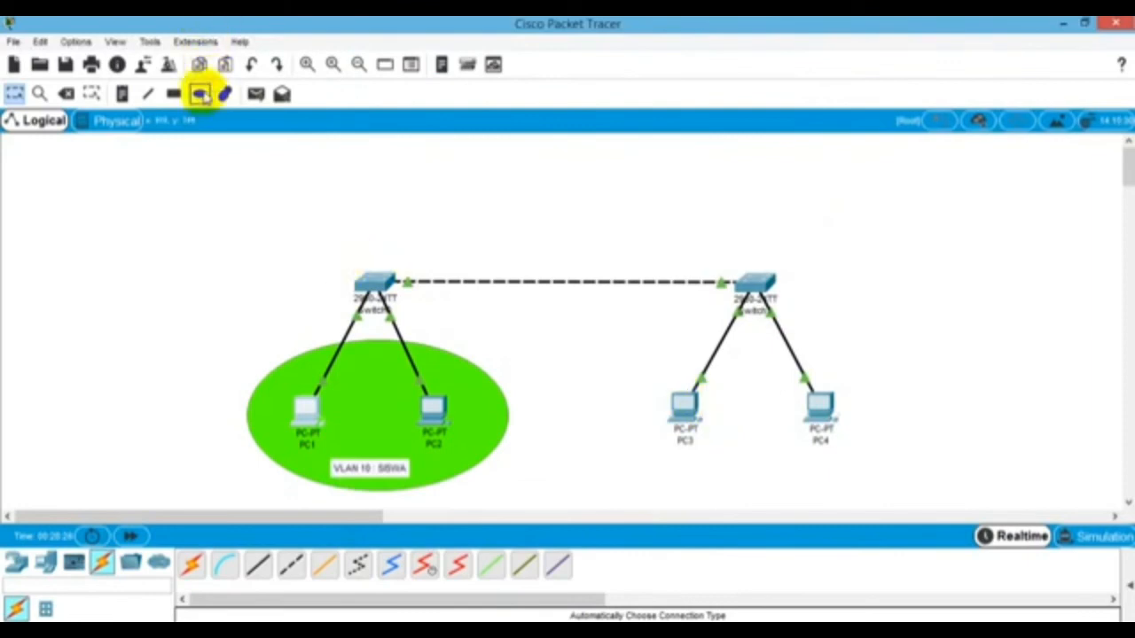
# Draw a yellow-filled ellipse with a black outline around PC3 and PC4, and close the palette
pyautogui.click(199, 94)
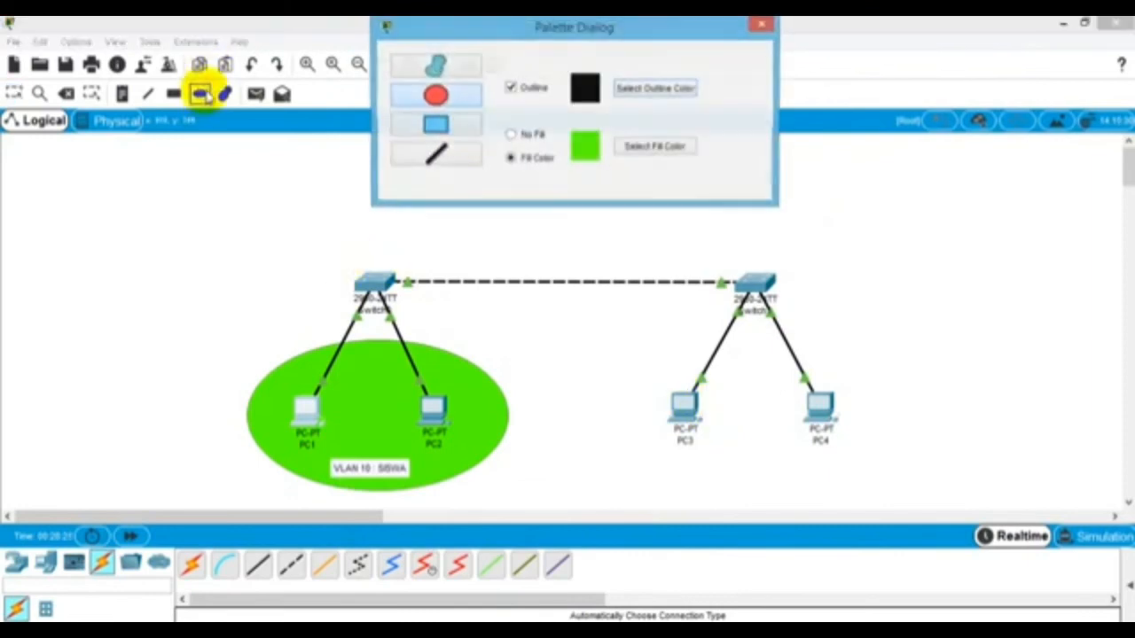
pyautogui.click(653, 147)
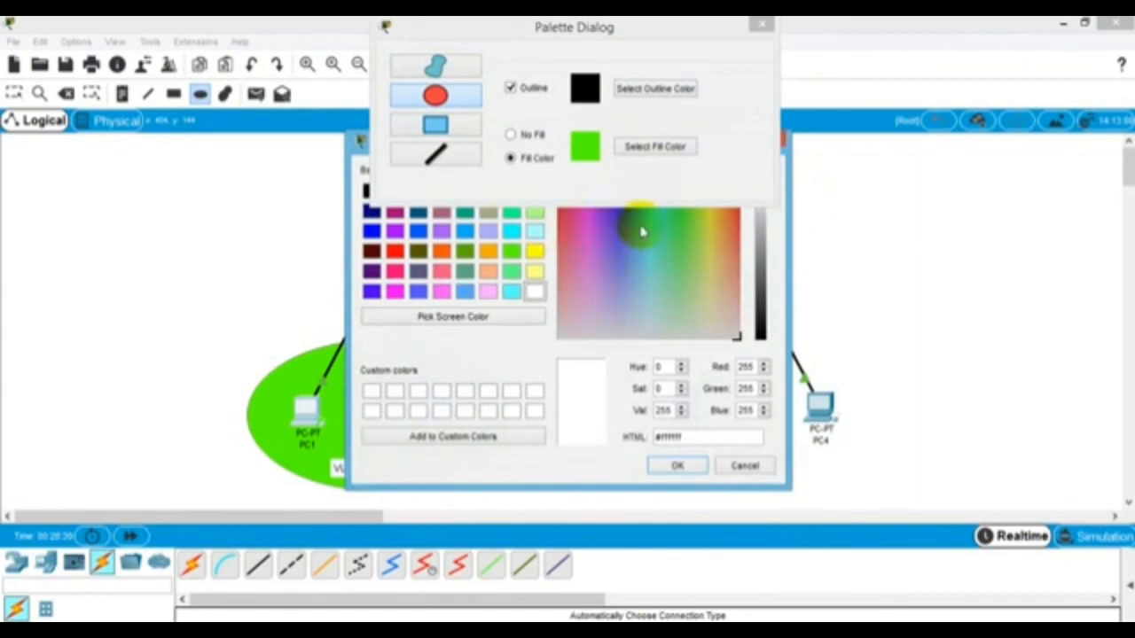
pyautogui.click(535, 253)
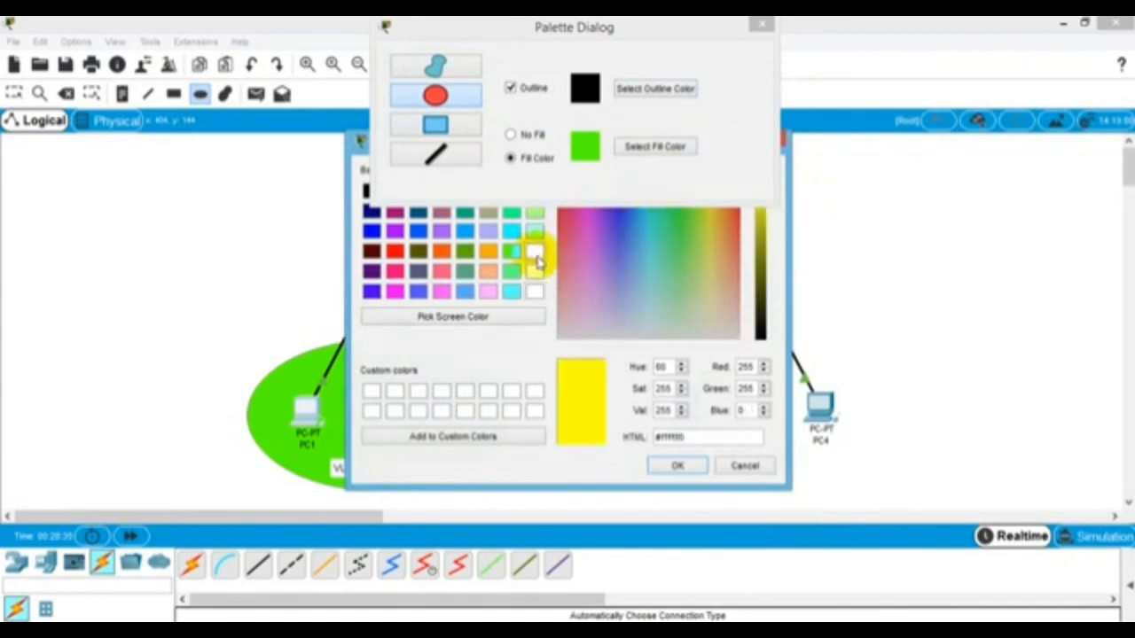
pyautogui.click(679, 467)
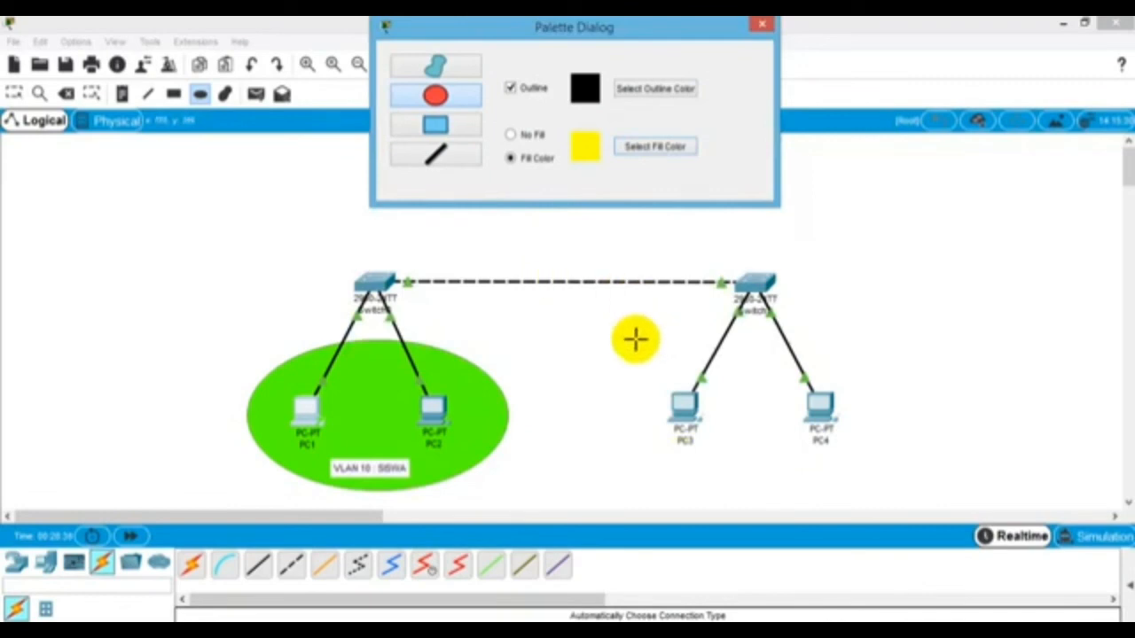
pyautogui.moveTo(631, 353)
pyautogui.mouseDown()
pyautogui.moveTo(886, 410)
pyautogui.moveTo(910, 453)
pyautogui.moveTo(898, 489)
pyautogui.mouseUp()
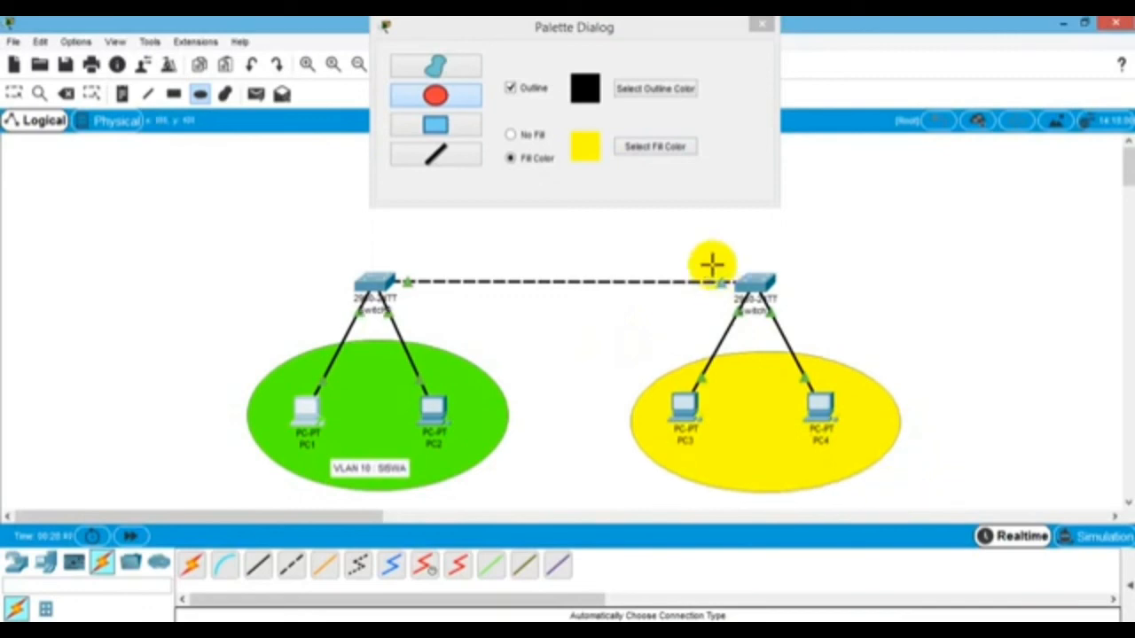
pyautogui.click(762, 25)
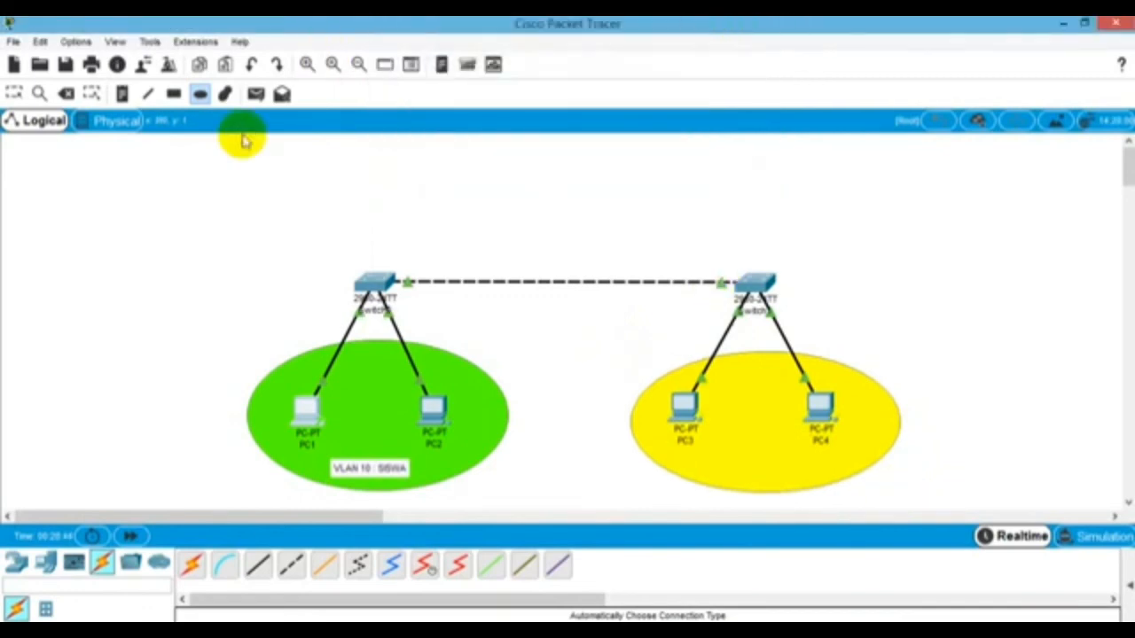
# Place the note "VLAN 20 : GURU" inside the yellow ellipse below PC3 and PC4
pyautogui.click(121, 94)
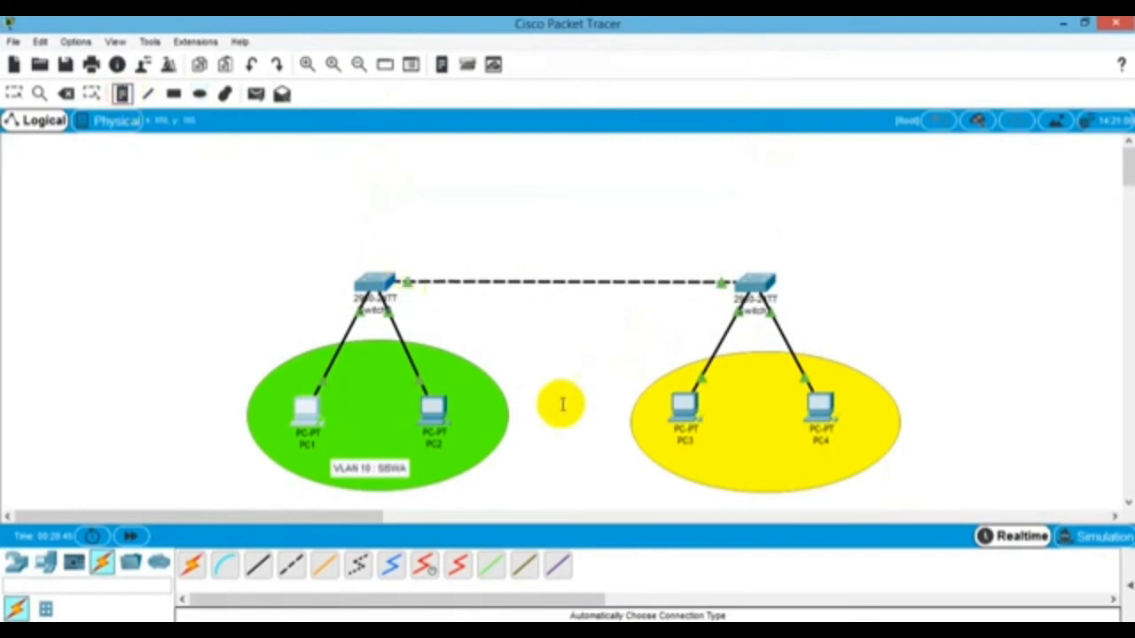
pyautogui.click(725, 461)
pyautogui.write('VL')
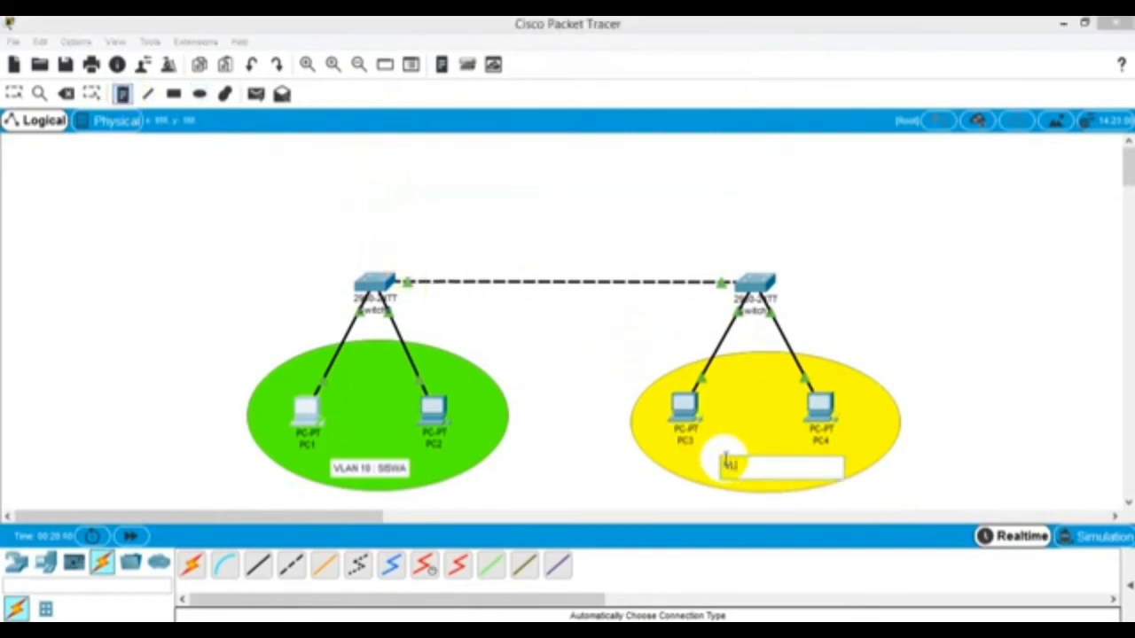
pyautogui.write('AN 20 : GURU')
pyautogui.click(987, 368)
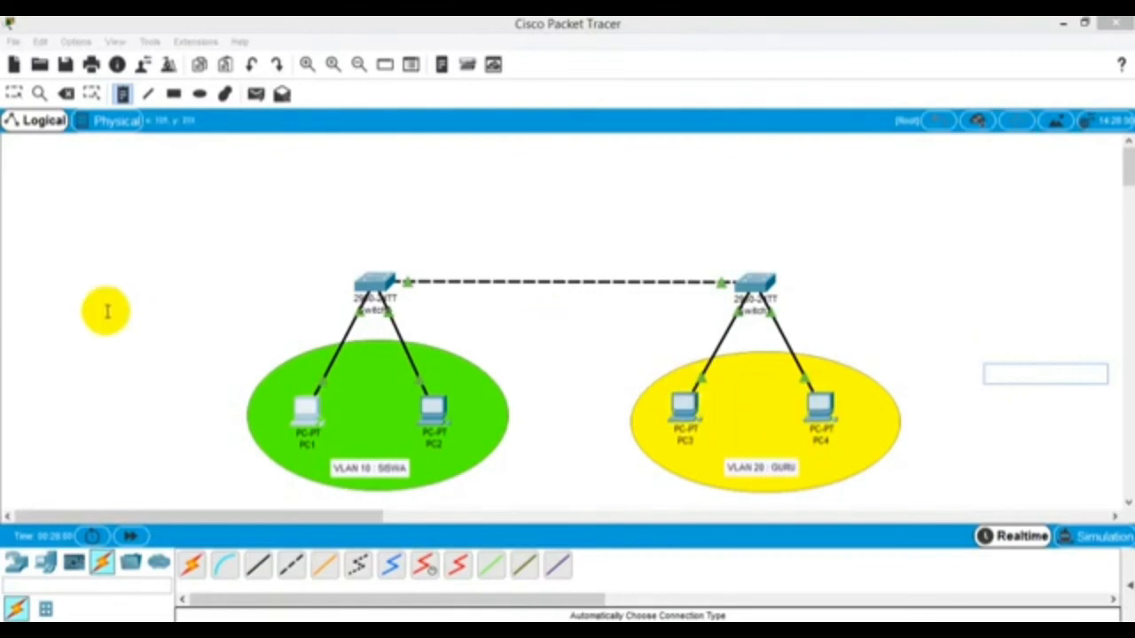
# Leave note placement and run IPCONFIG in PC3's Command Prompt to check its IP settings
pyautogui.click(13, 93)
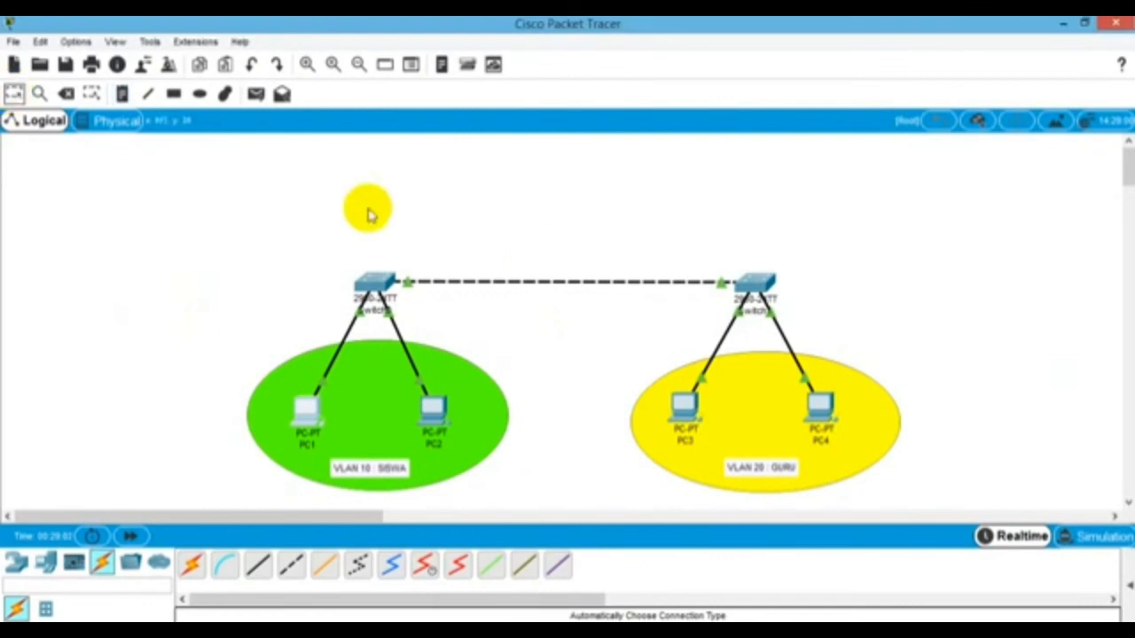
pyautogui.click(681, 407)
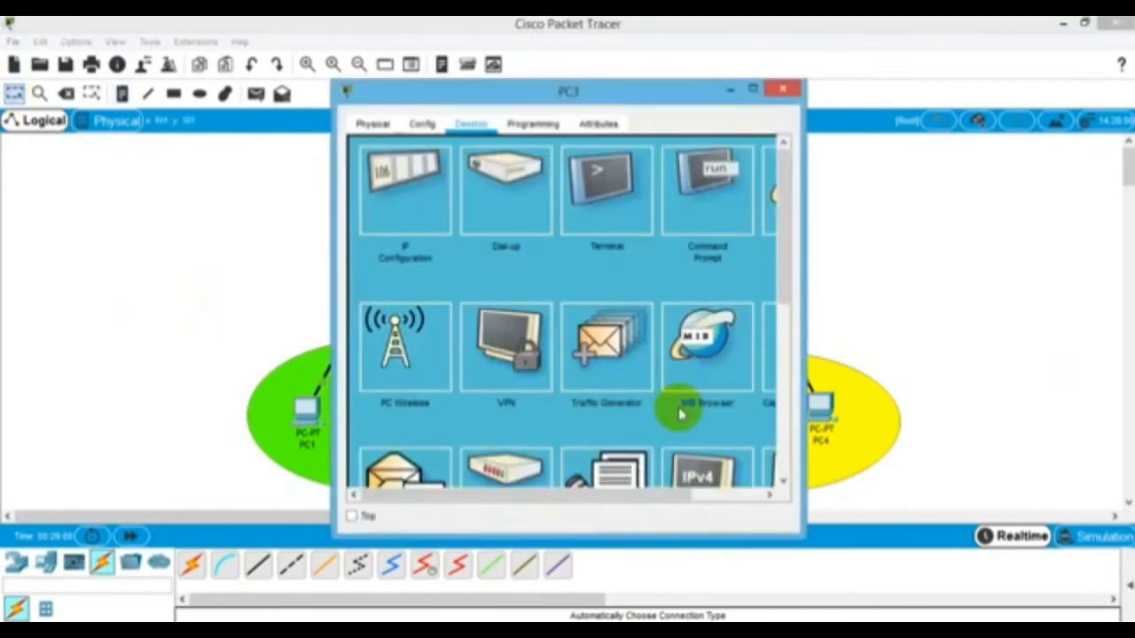
pyautogui.click(715, 174)
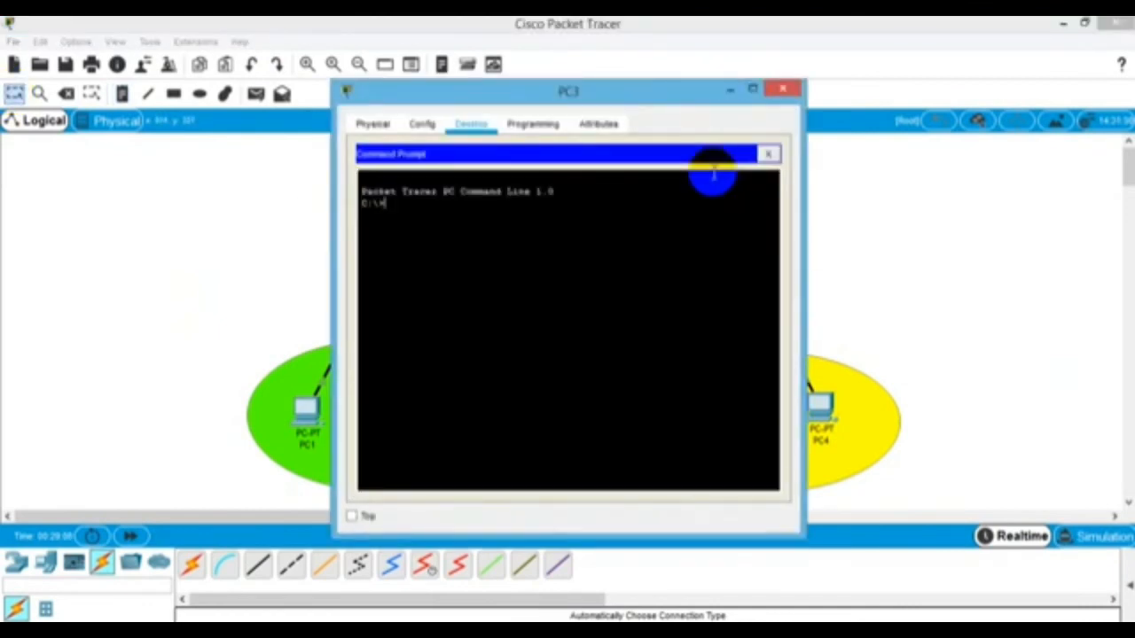
pyautogui.write('IPCONFIG')
pyautogui.press('Return')
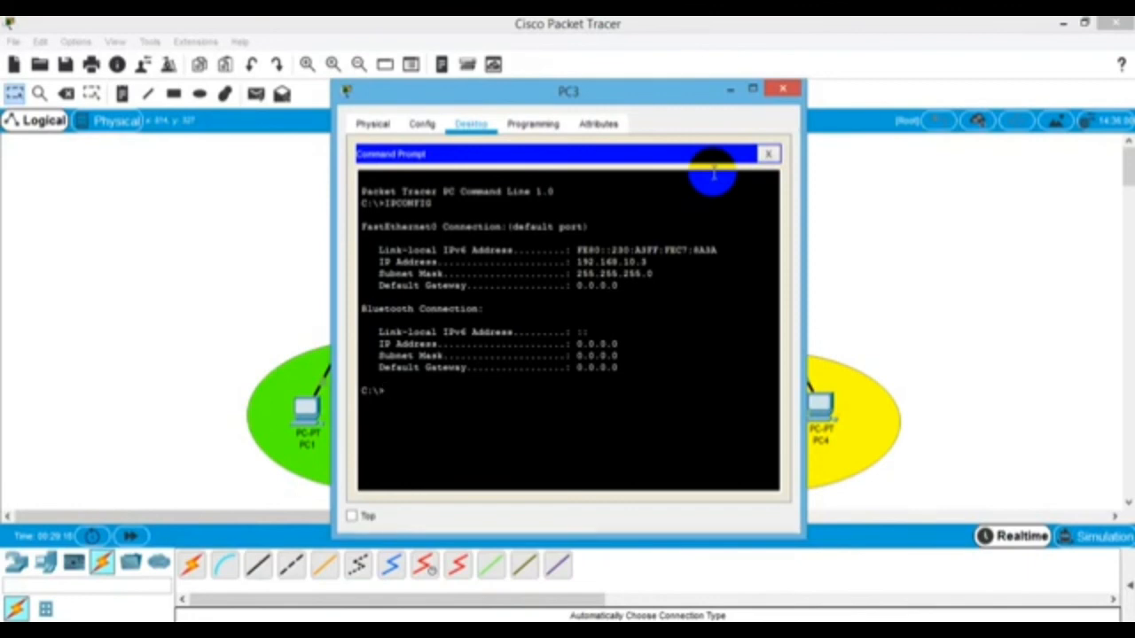
# Ping 192.168.10.4 from PC3 to test connectivity within VLAN 20
pyautogui.write('PING 192.16')
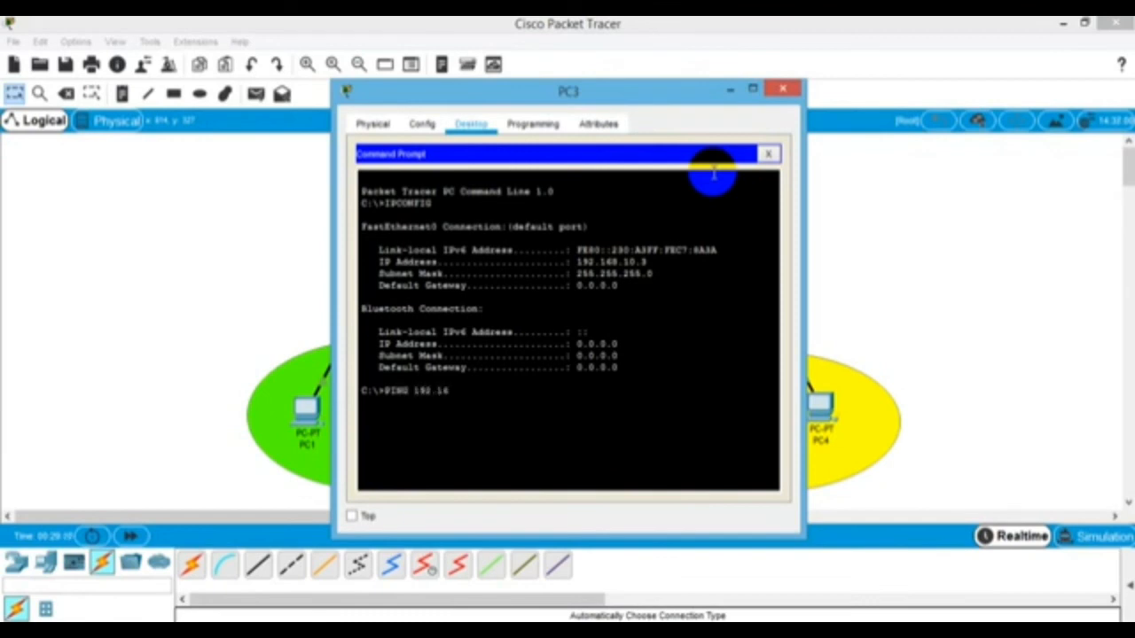
pyautogui.write('8.10.4')
pyautogui.press('Return')
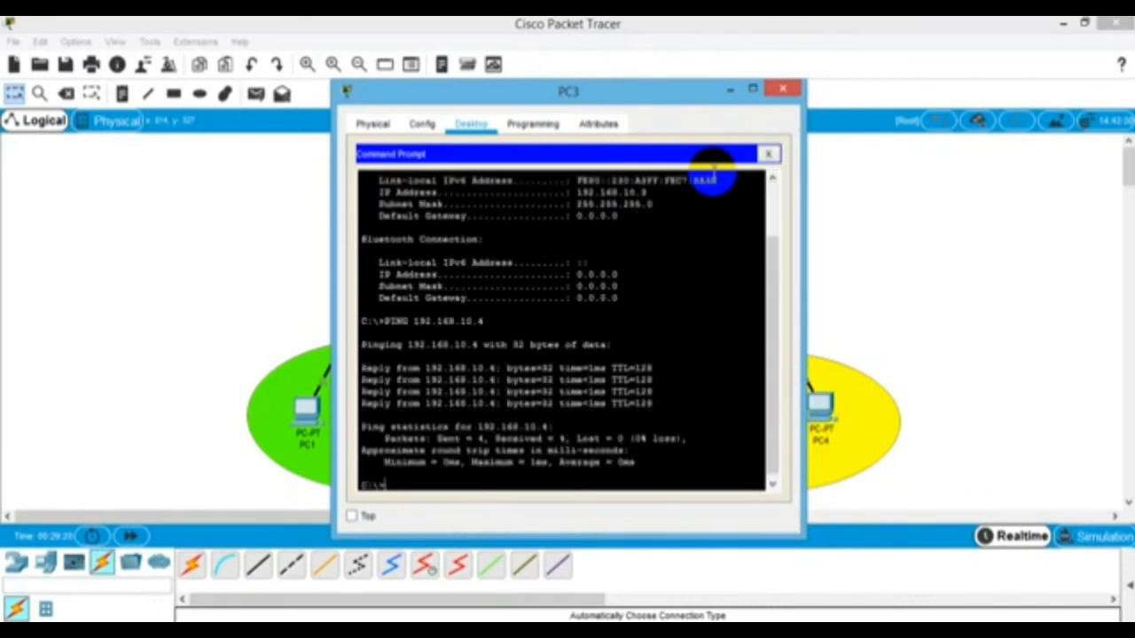
# Ping 192.168.10.1 from PC3 to test connectivity to VLAN 10, and close the PC3 window
pyautogui.press('Up')
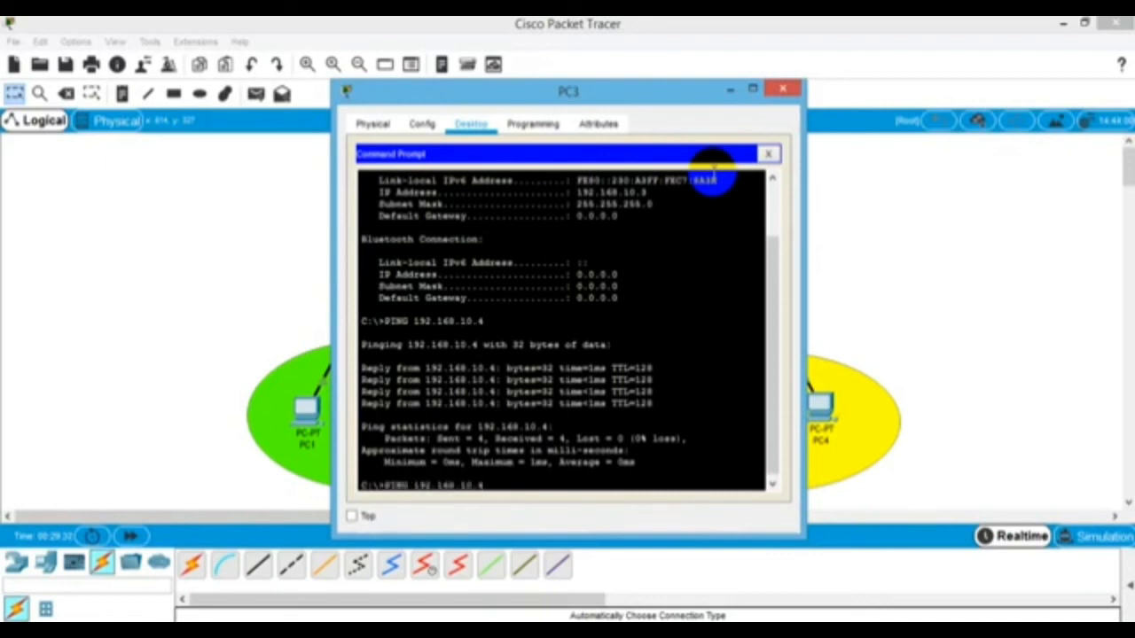
pyautogui.press('BackSpace')
pyautogui.write('1')
pyautogui.press('Return')
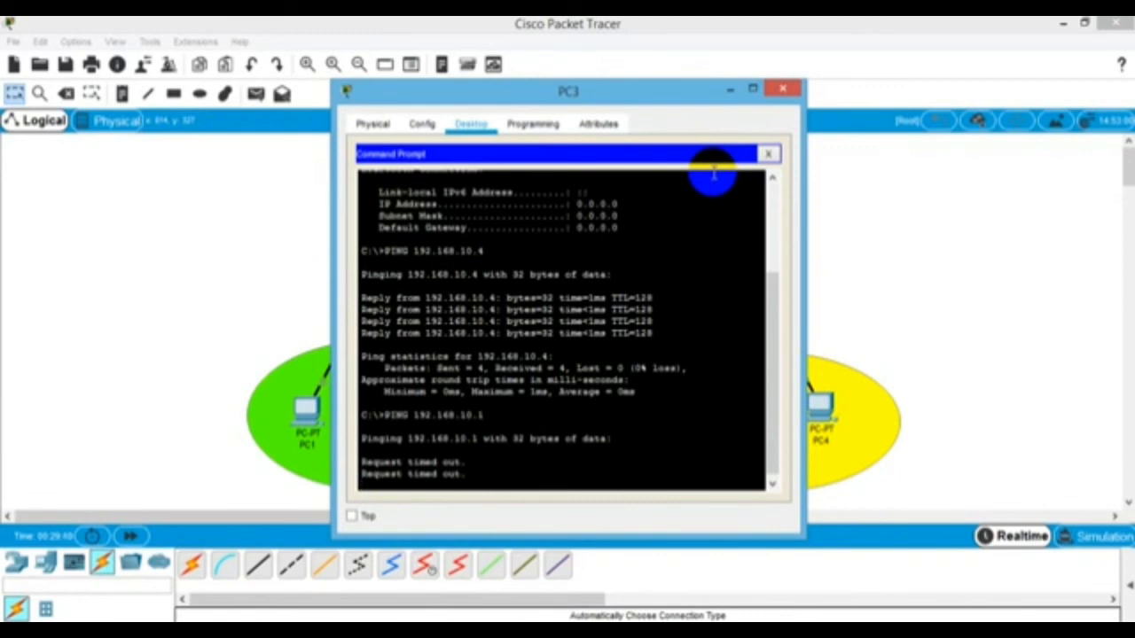
pyautogui.click(783, 89)
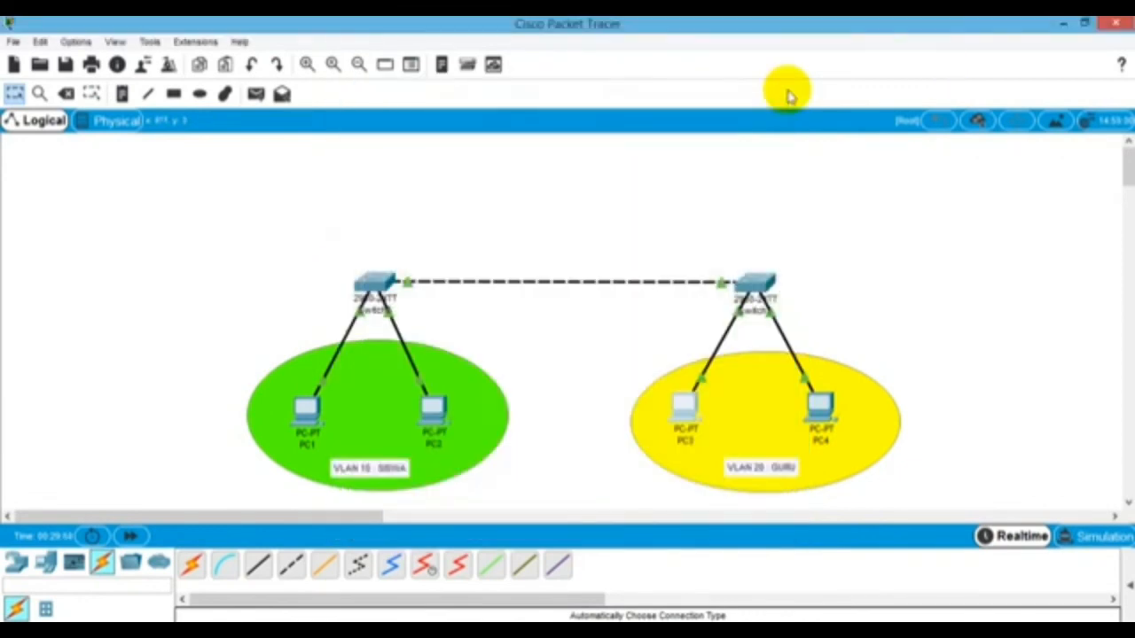